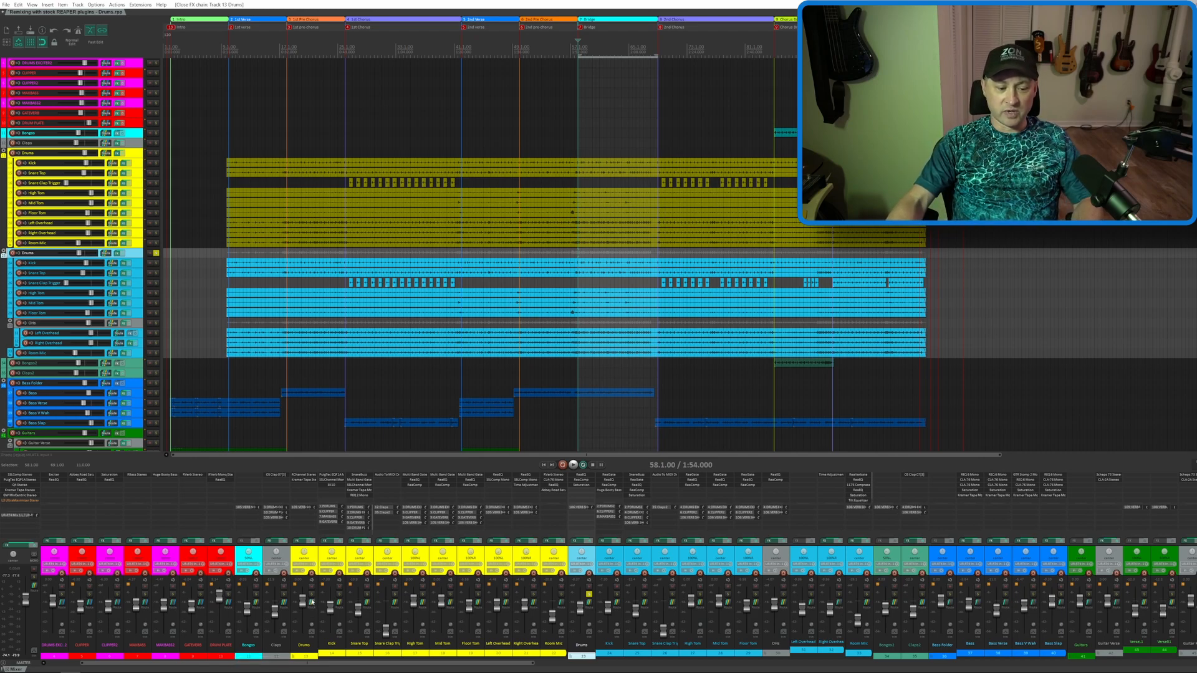
- Unsolo the blue Drums folder and compare the two drum mixes during playback, exclusively muting the yellow and blue folders in turn
click(589, 595)
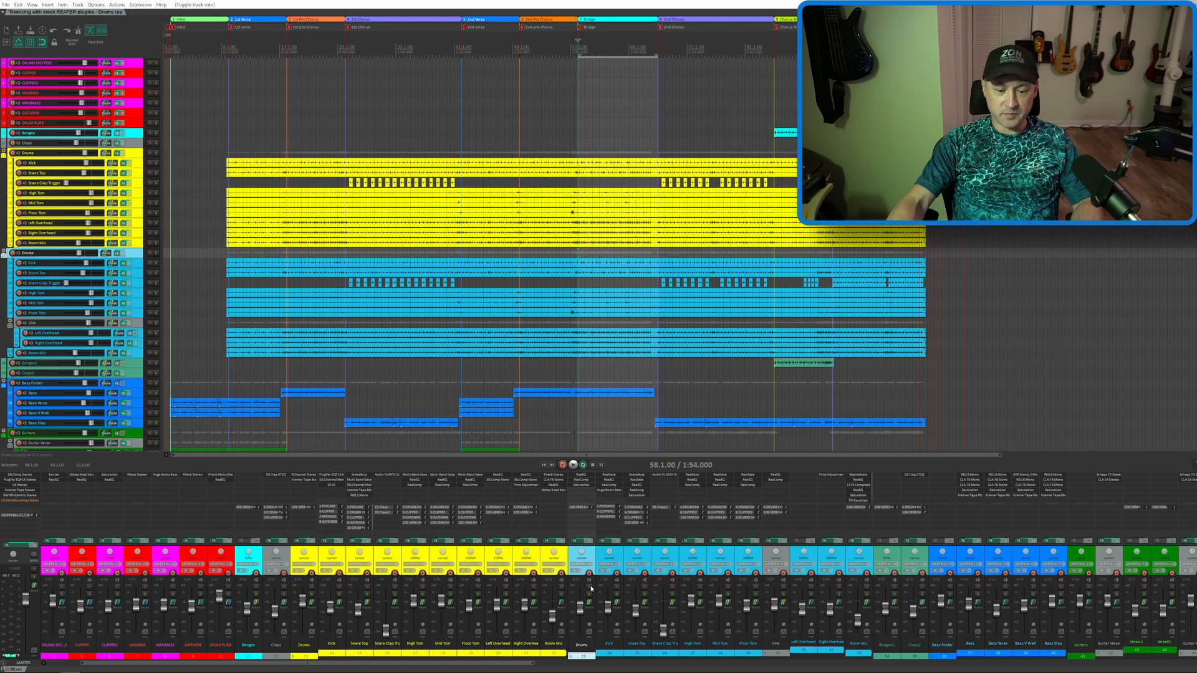
click(589, 586)
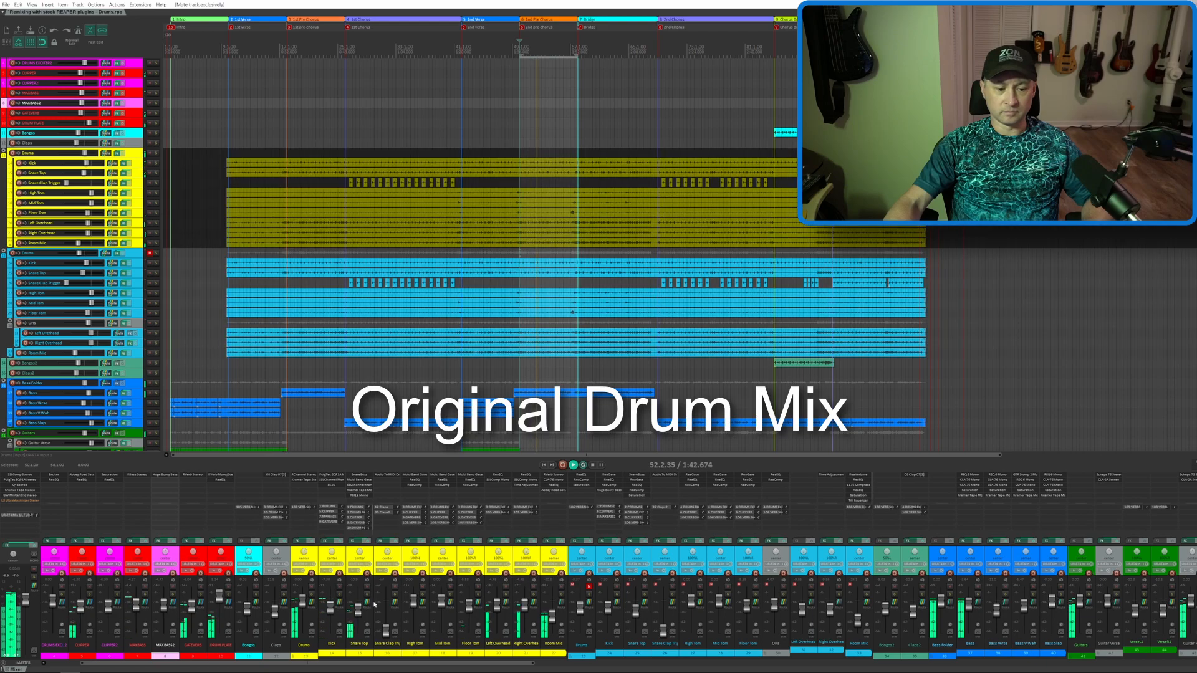
ctrl+alt+click(312, 587)
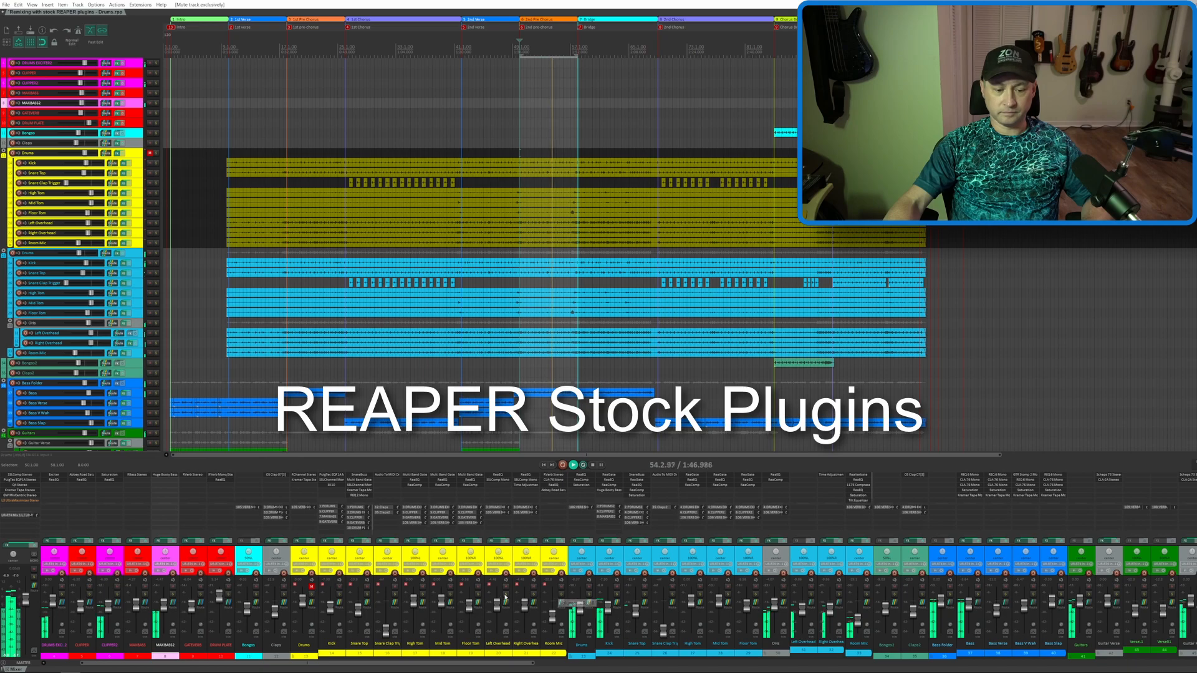
ctrl+alt+click(589, 586)
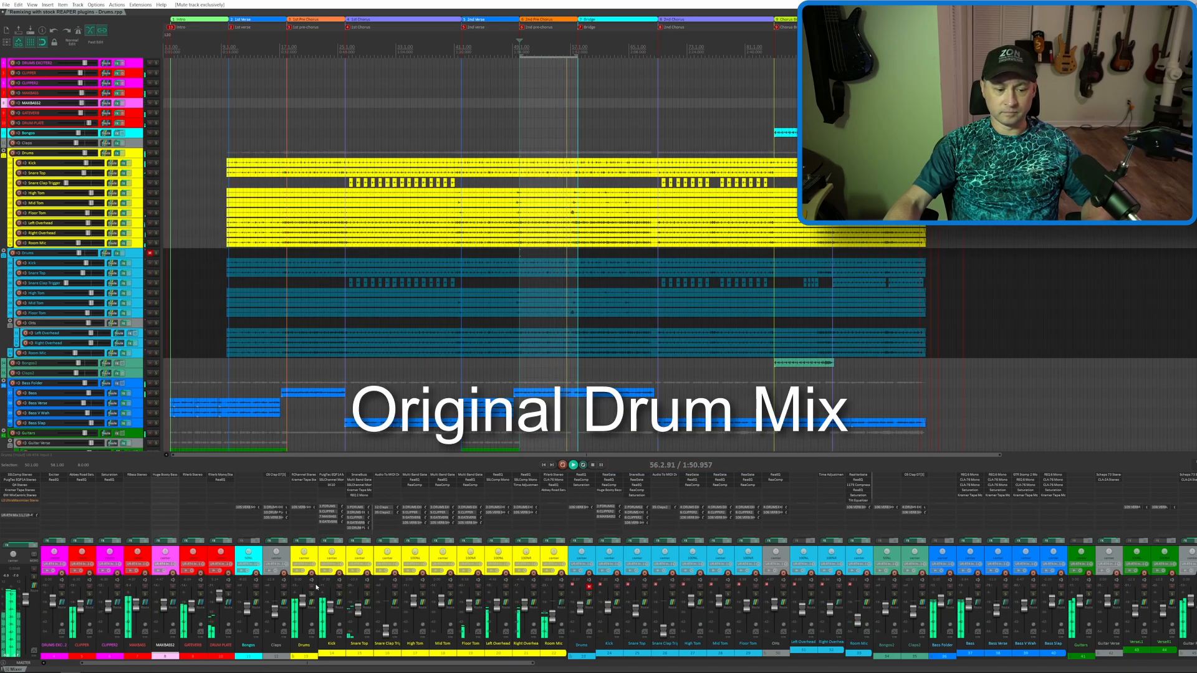
ctrl+alt+click(312, 586)
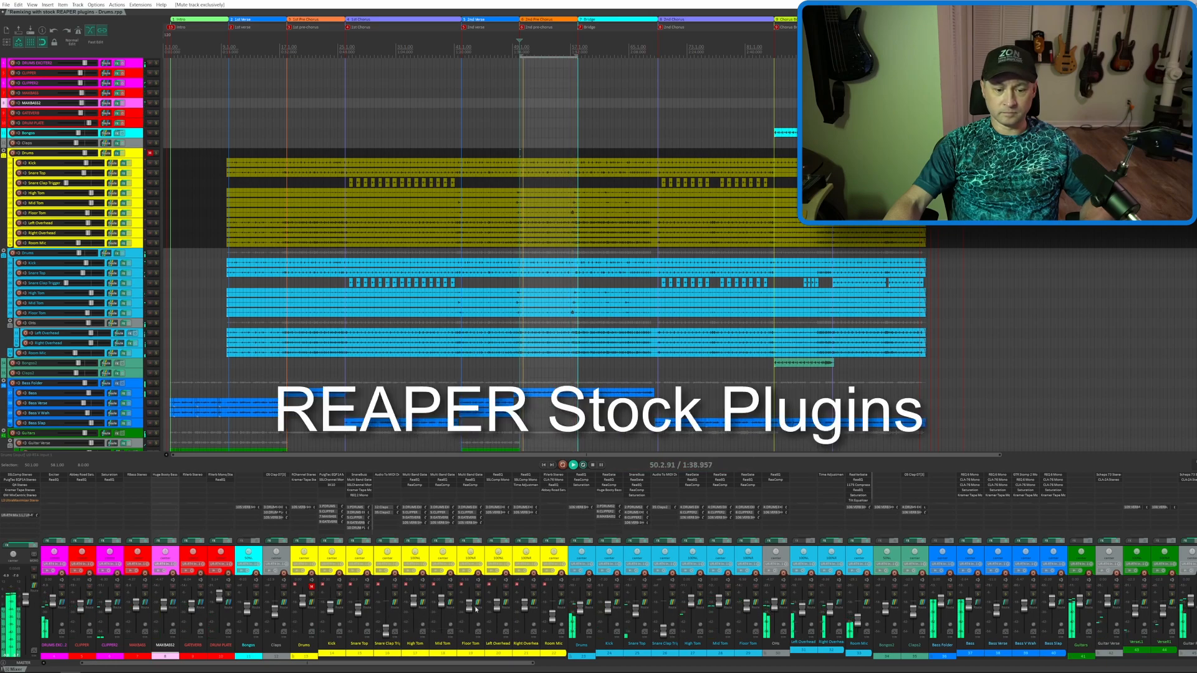
key(space)
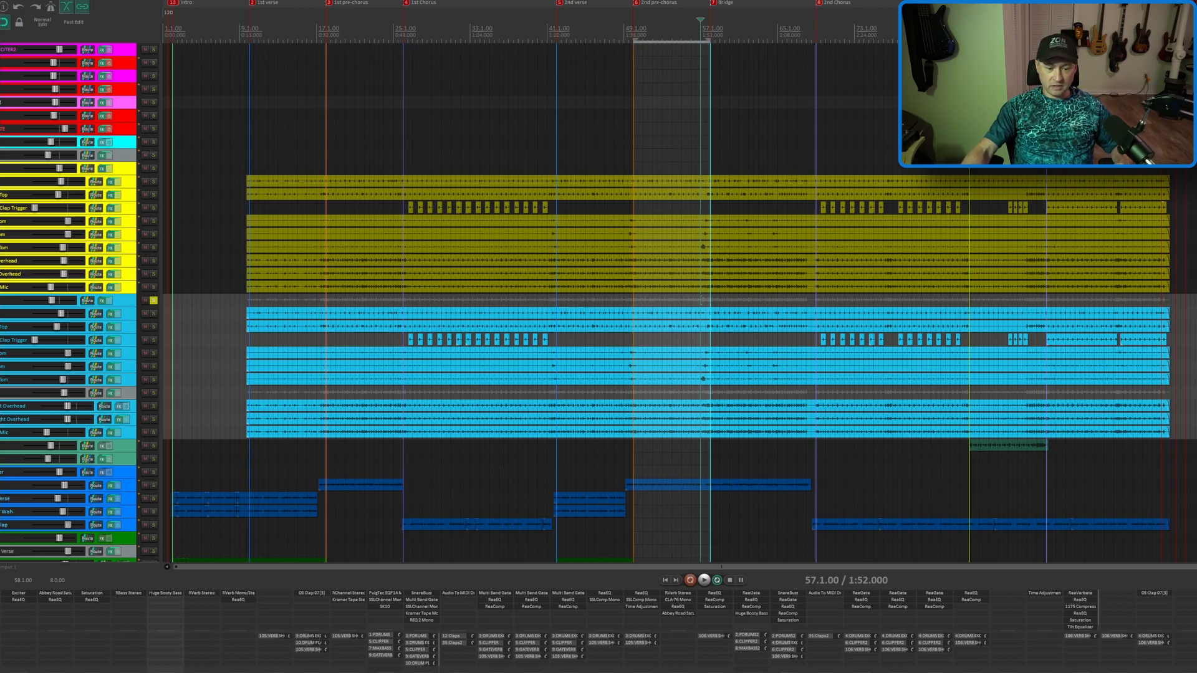
- Open the effects chains of both Drums folders and examine RChannel alongside ReaEQ and ReaComp
click(348, 593)
click(714, 593)
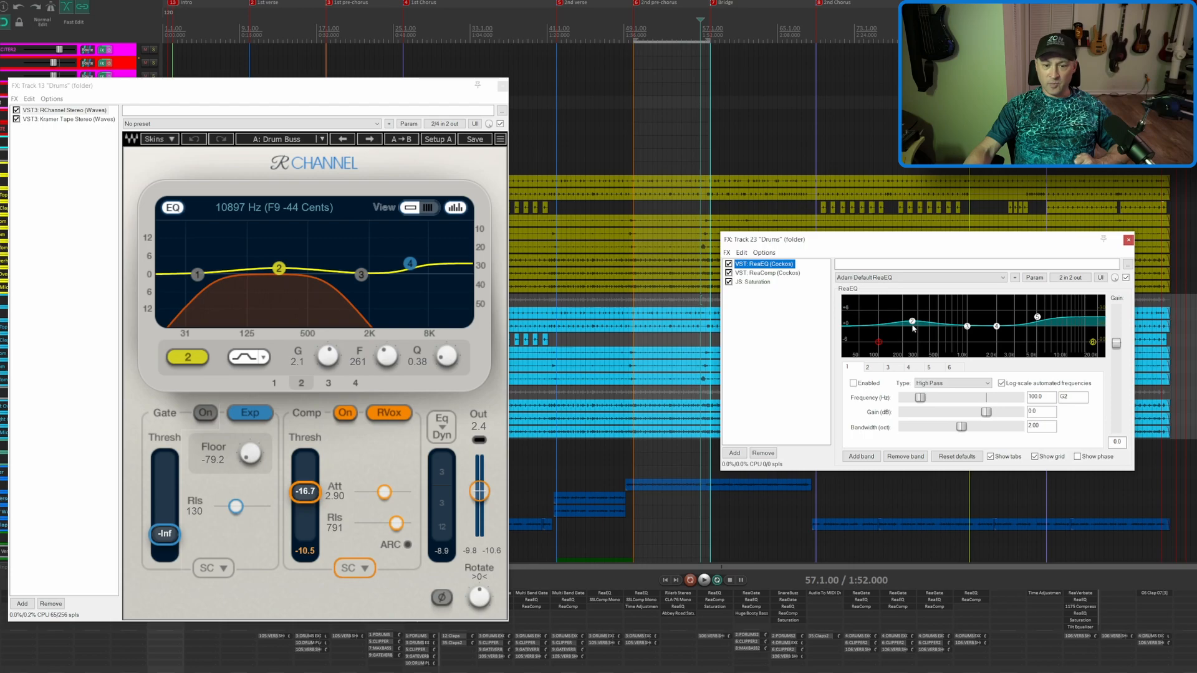
click(756, 273)
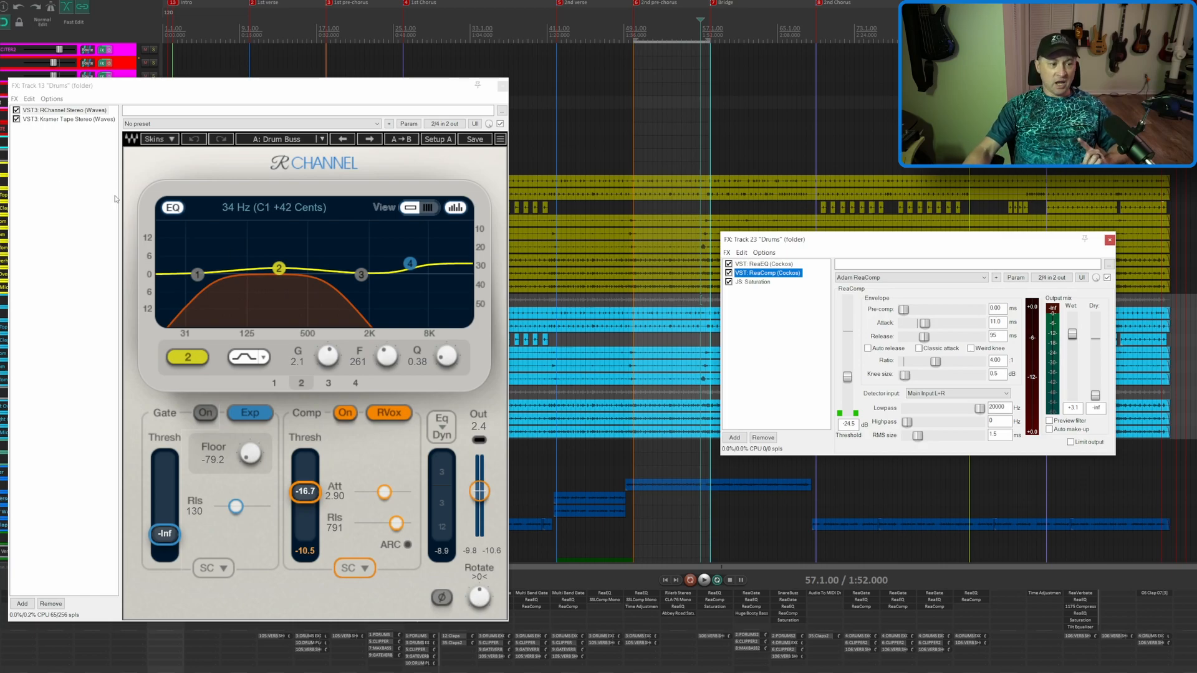
- Compare Kramer Tape on the original Drums folder with Saturation on the stock one, and close both effects chains
click(52, 120)
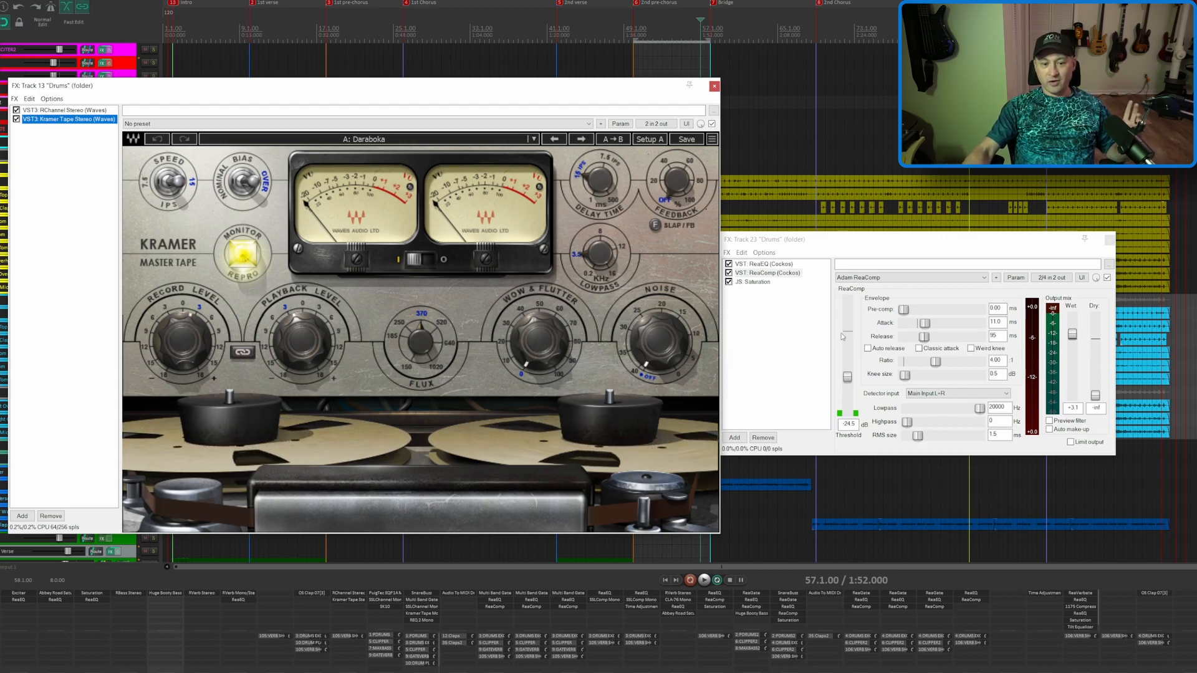
click(752, 286)
click(753, 284)
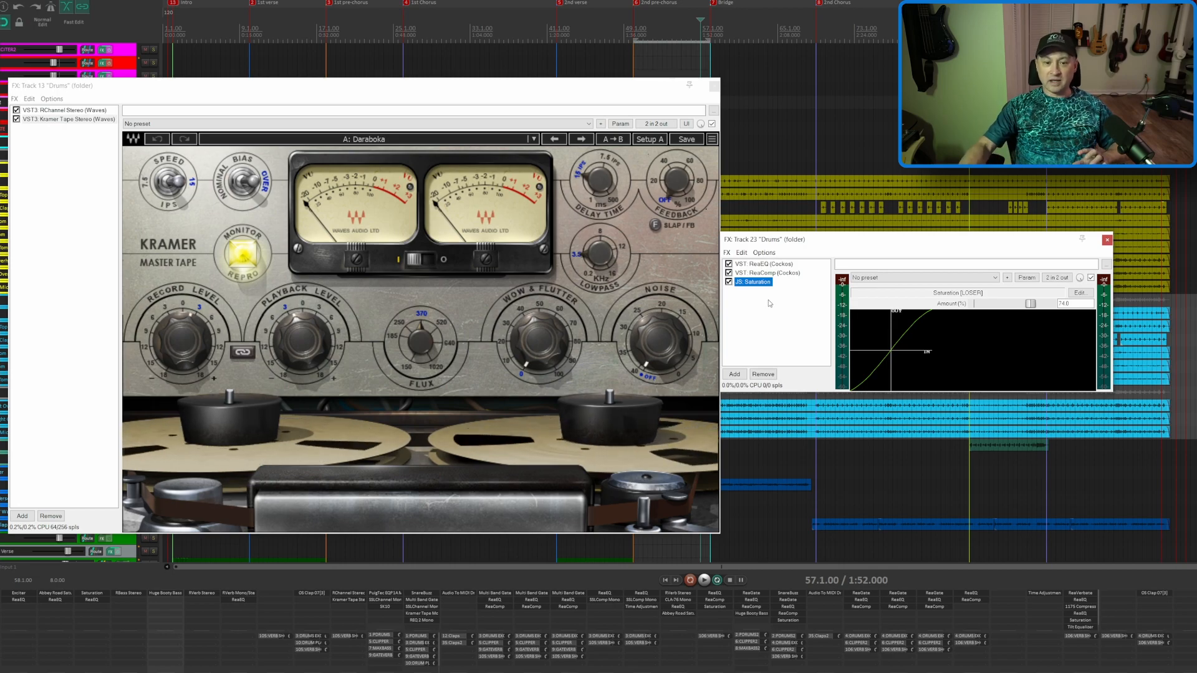
click(713, 85)
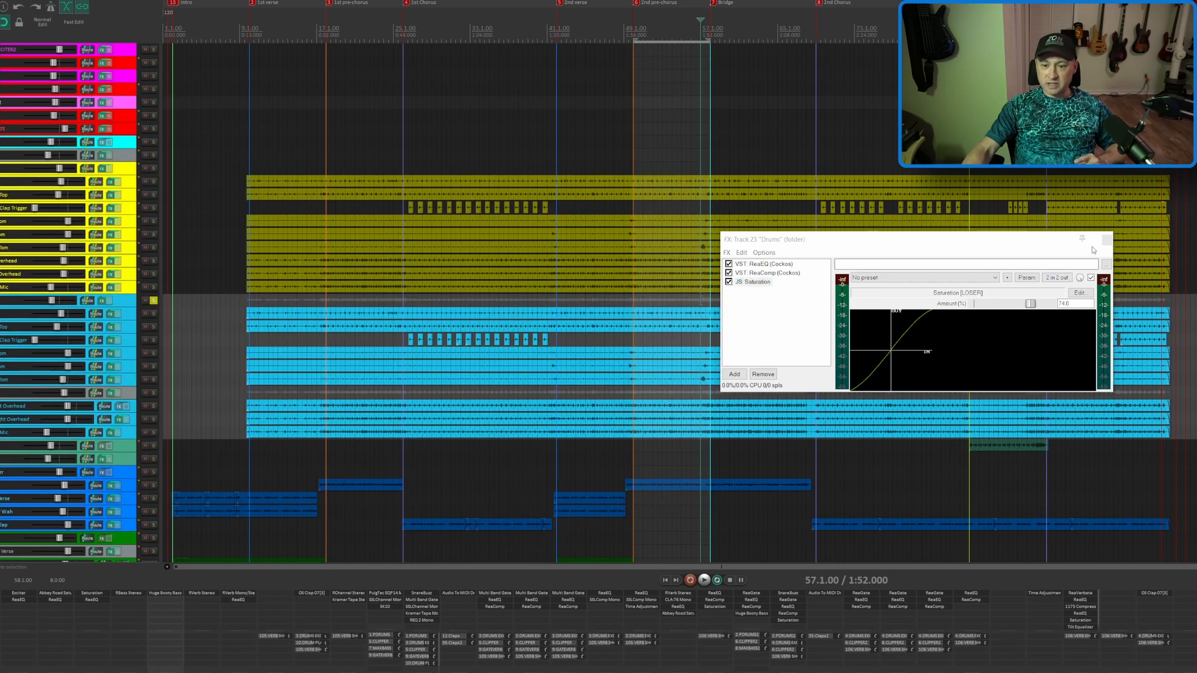
click(1107, 240)
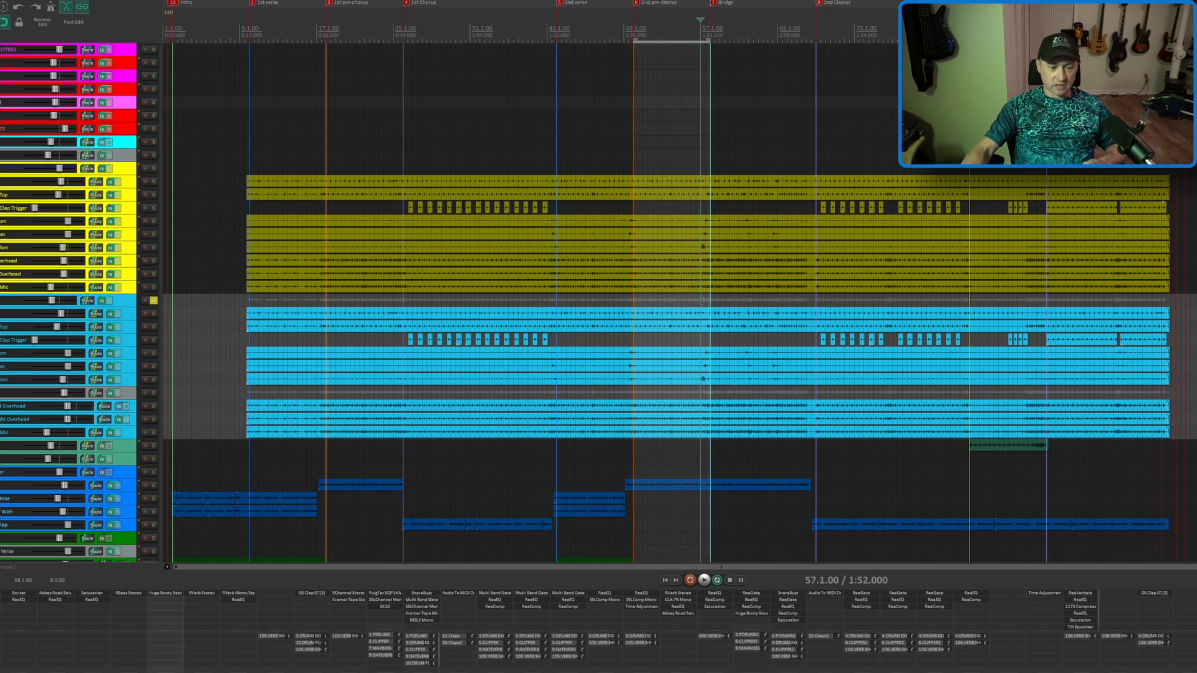
- Open the effects chains of both Kick tracks and bring up SSLChannel beside ReaEQ
click(110, 182)
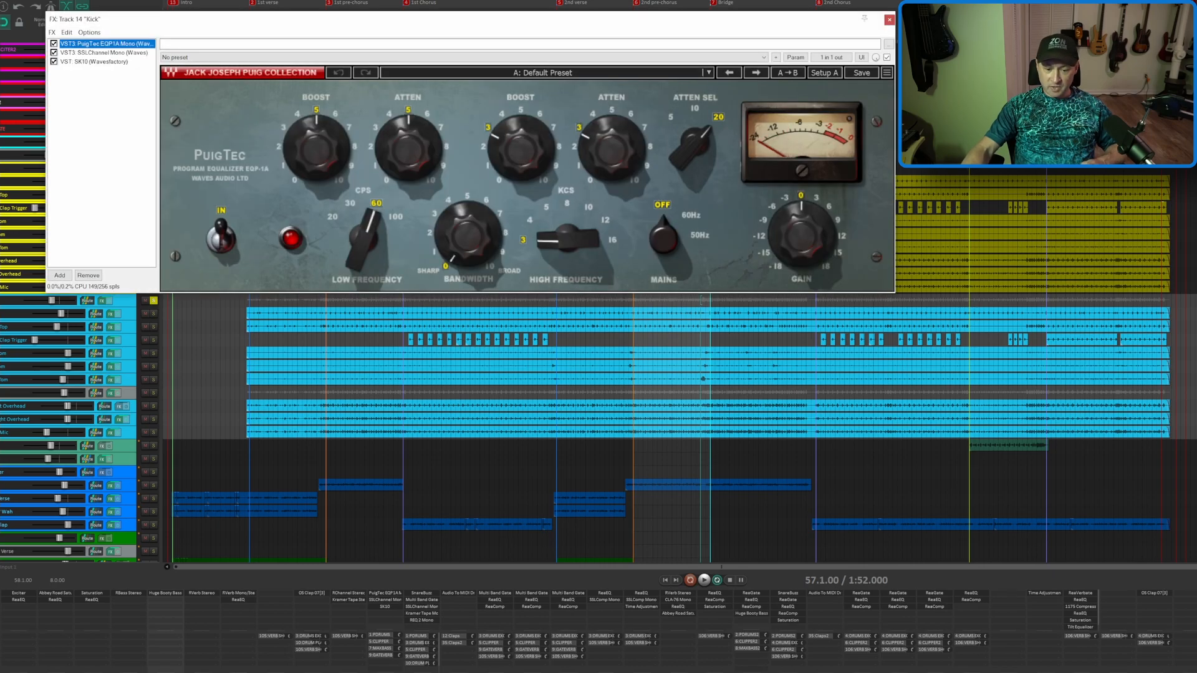
click(753, 671)
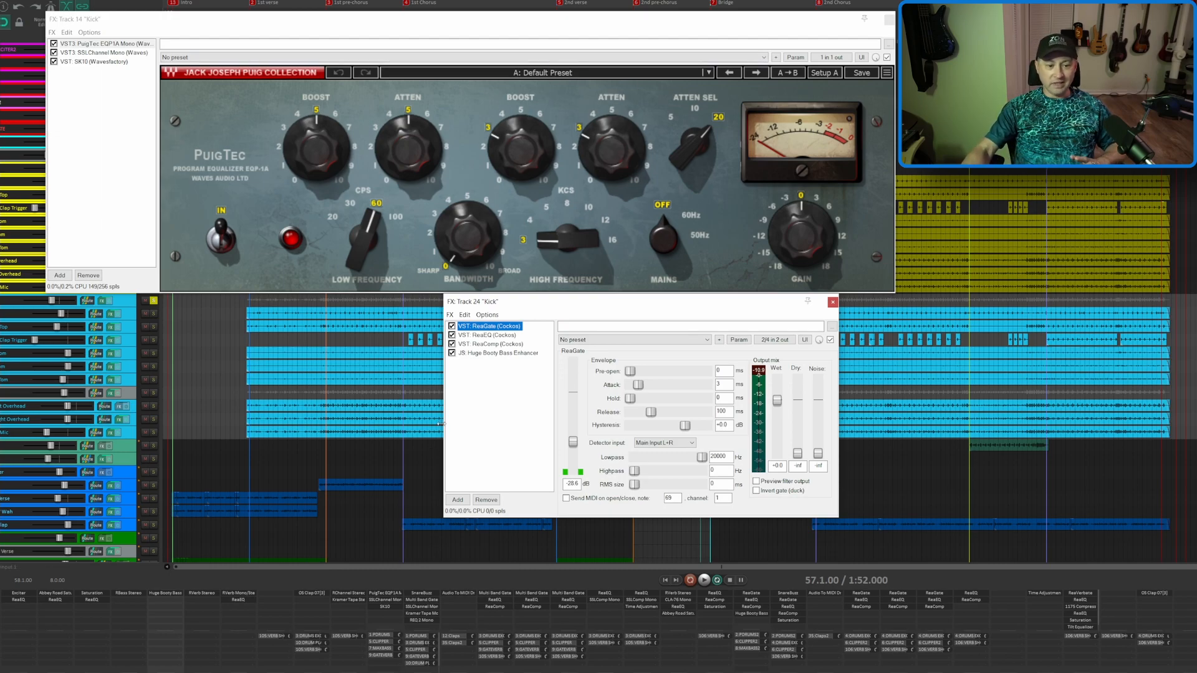
click(105, 53)
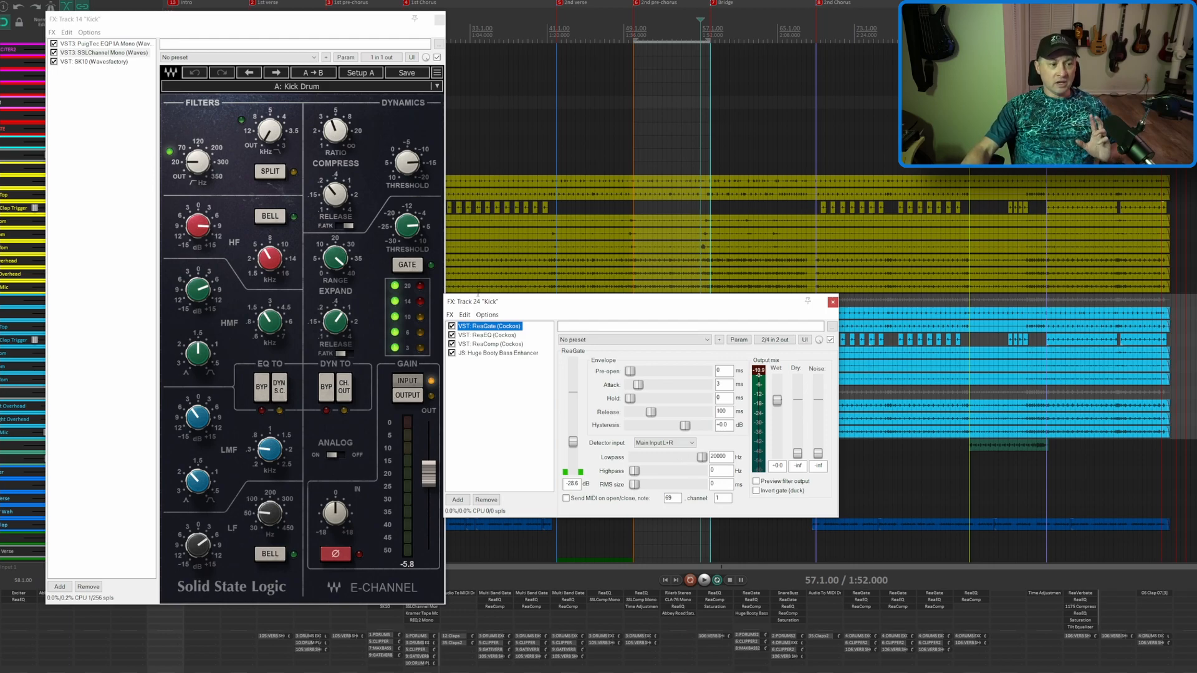
click(498, 336)
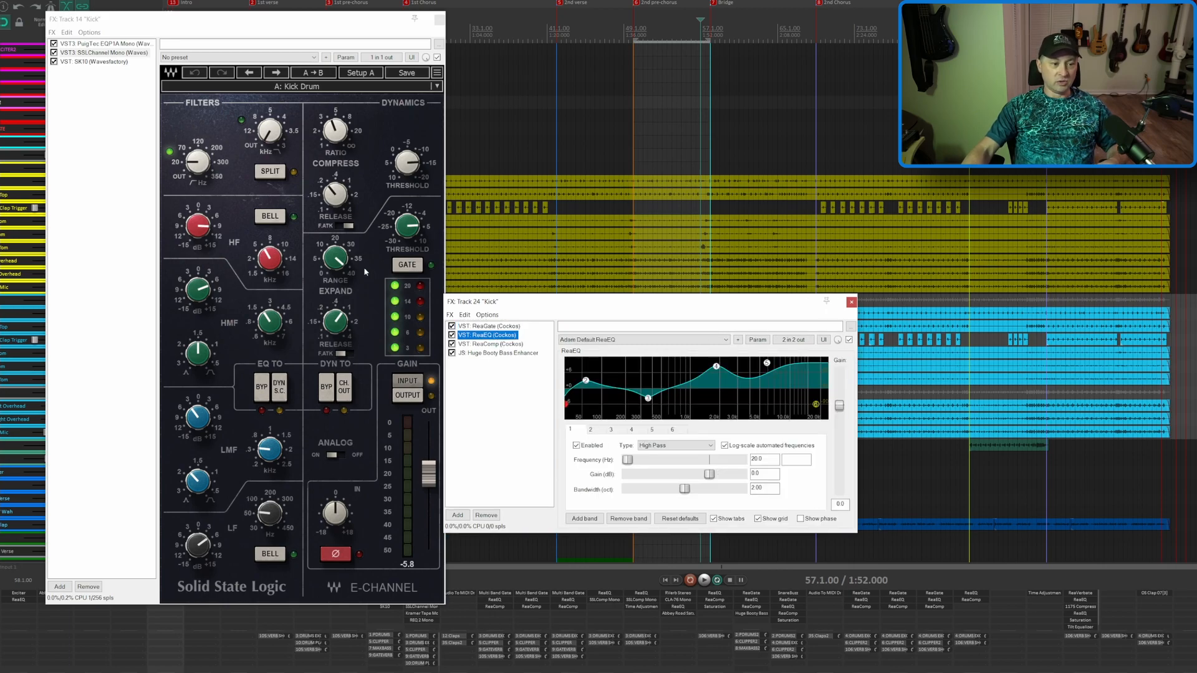
- Compare the Kick's SSLChannel filter and high, mid and low EQ bands with the matching ReaEQ bands
mouse_move(566, 408)
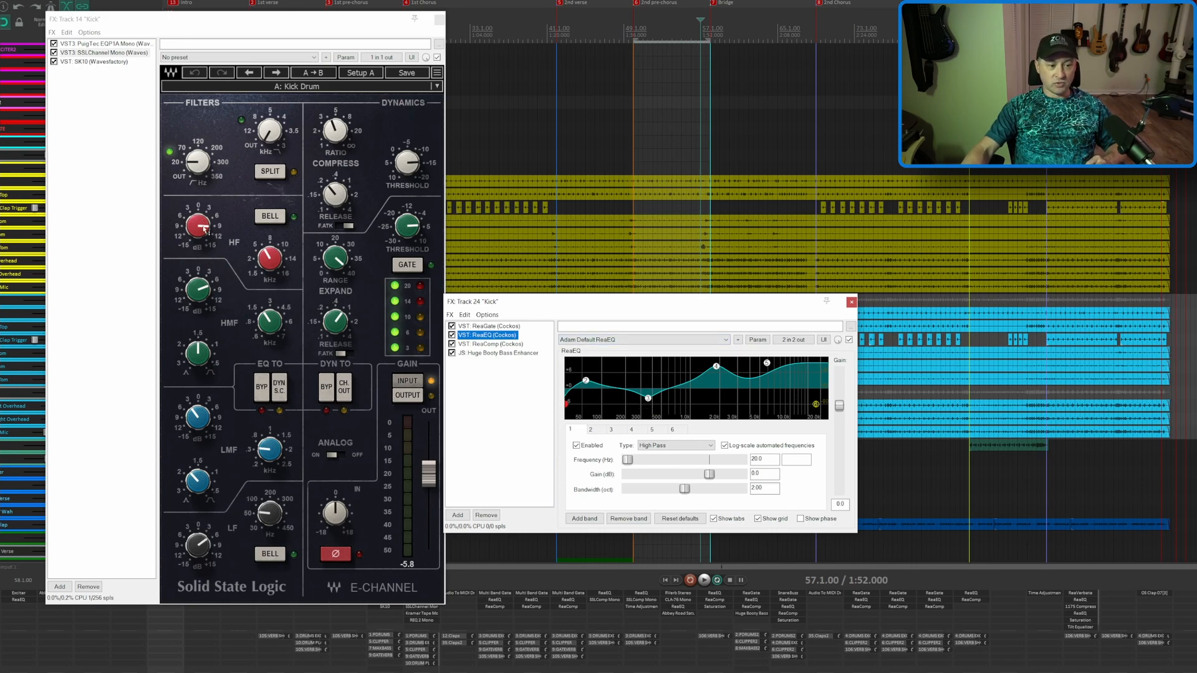
click(275, 259)
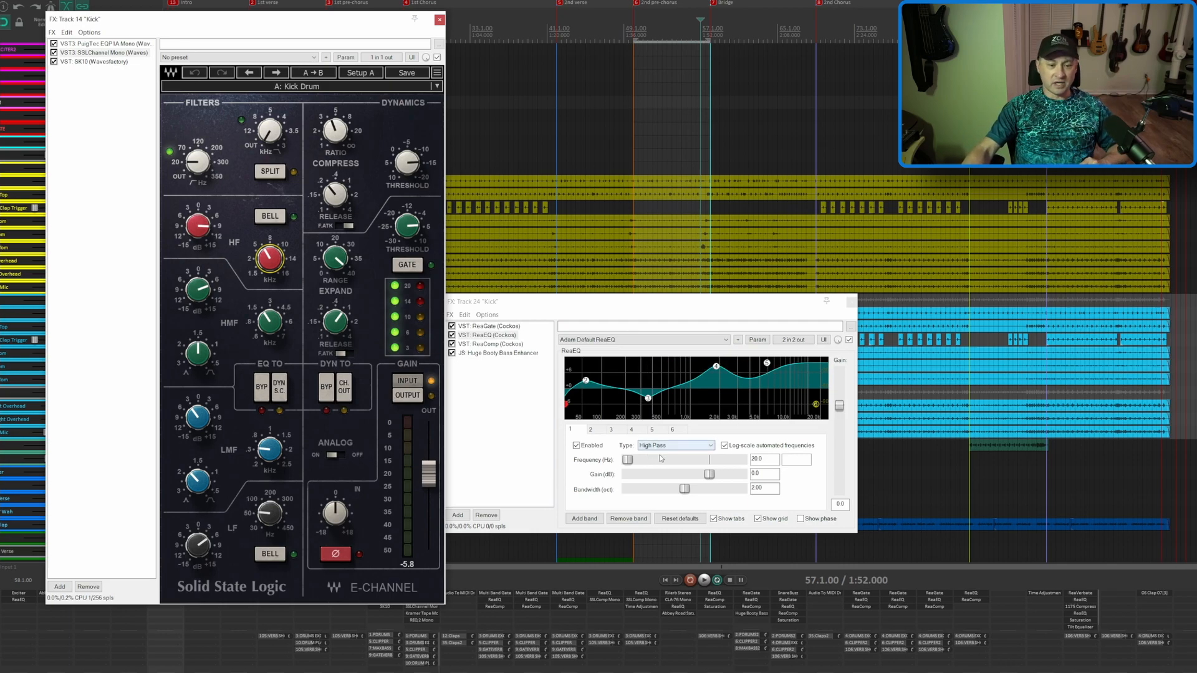
mouse_move(270, 326)
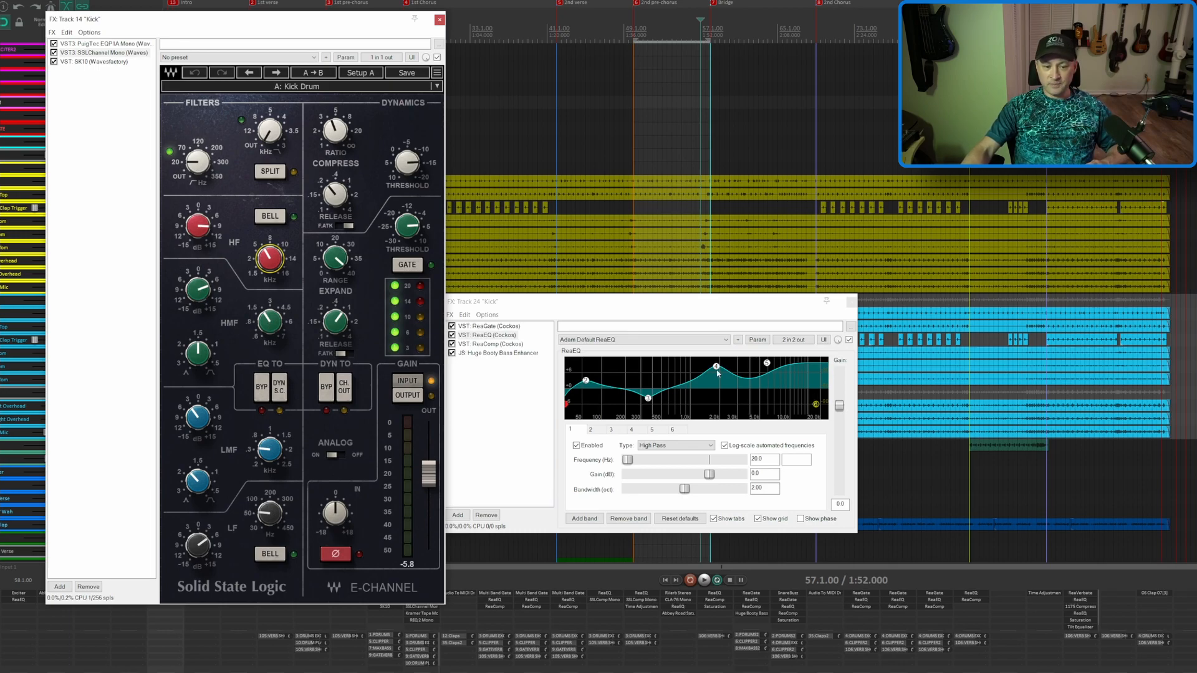
mouse_move(716, 369)
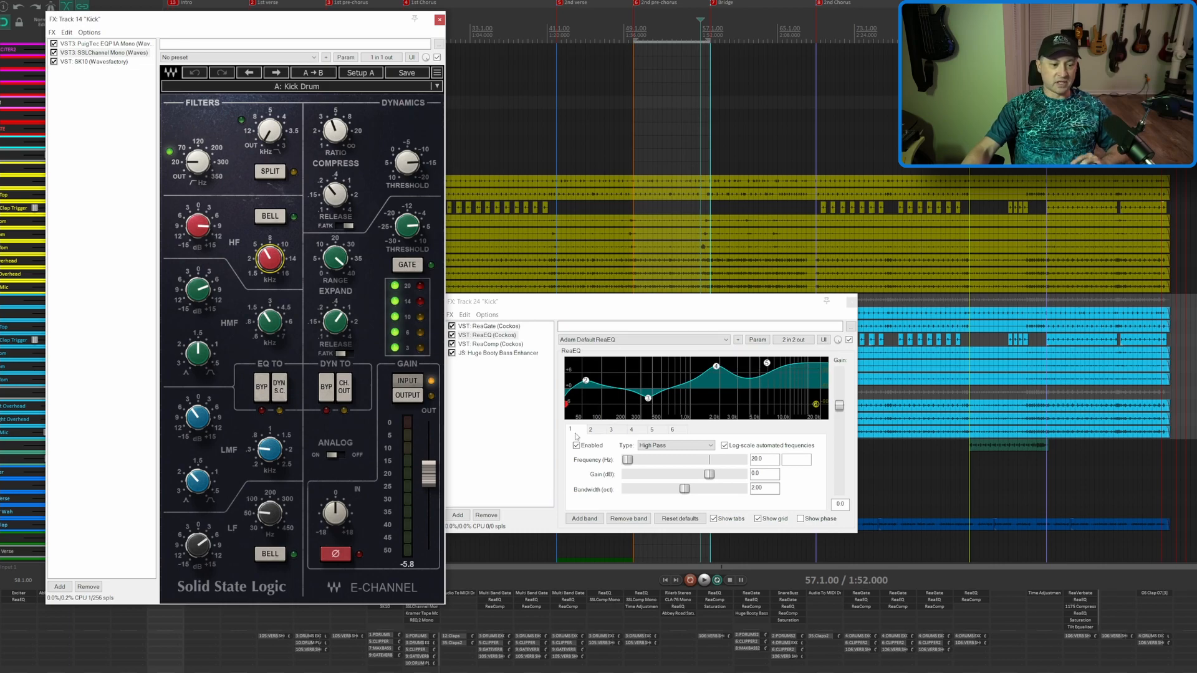
mouse_move(268, 455)
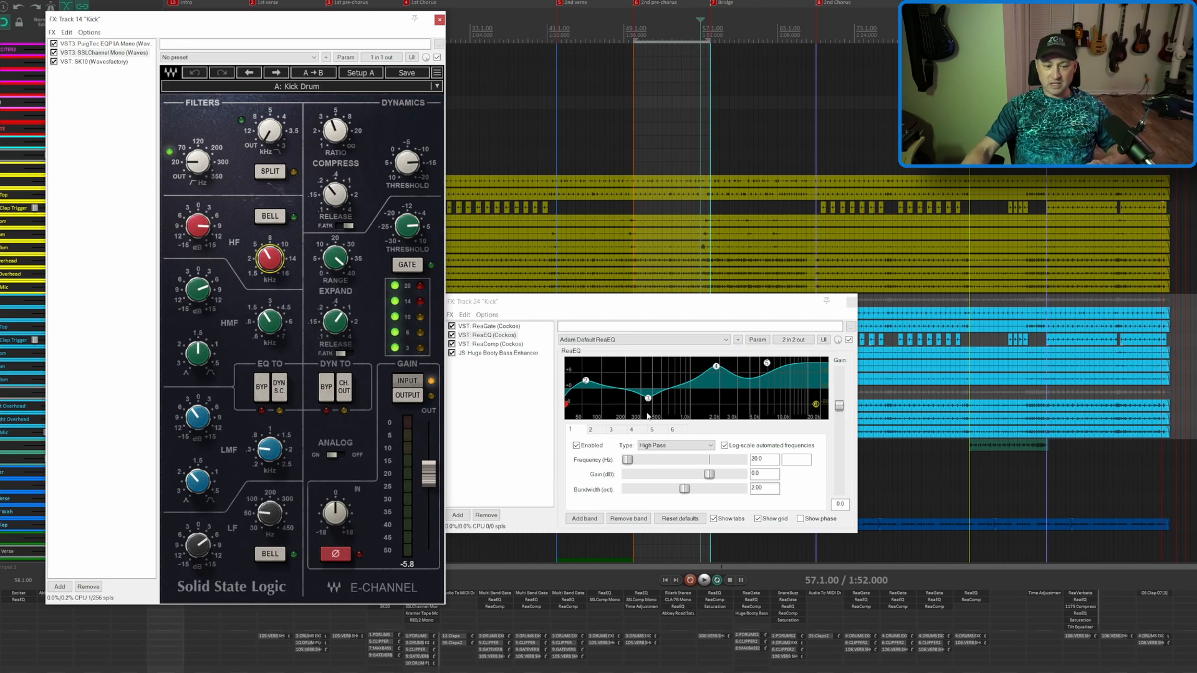
mouse_move(649, 405)
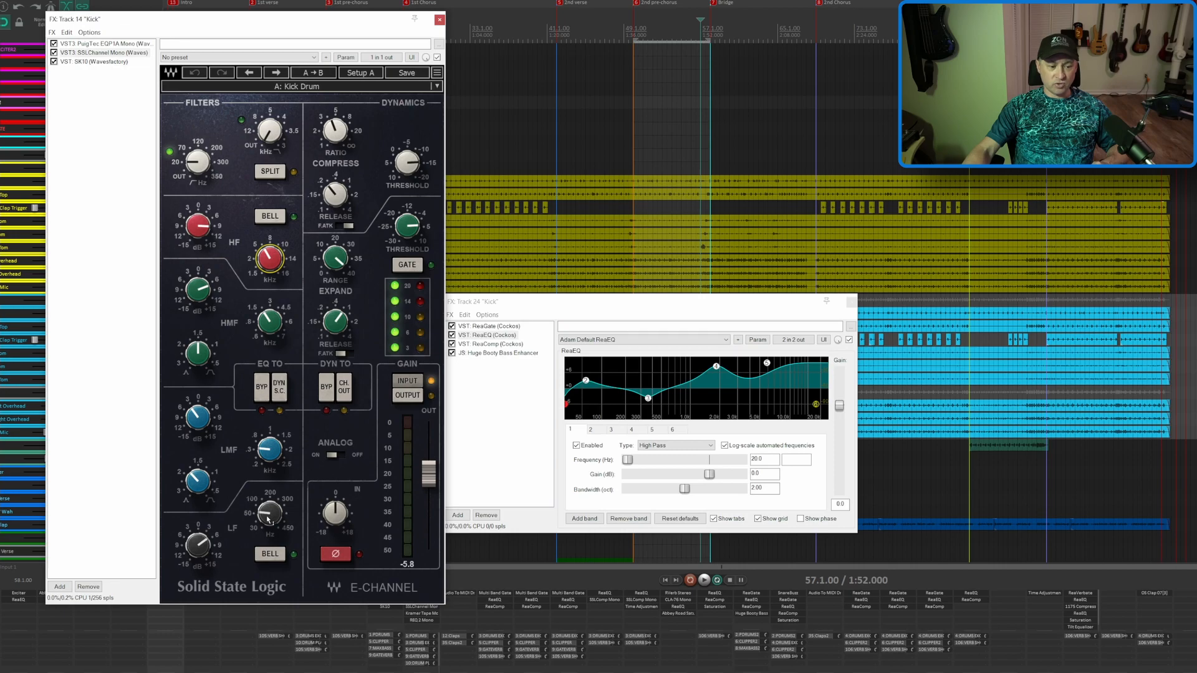
click(267, 517)
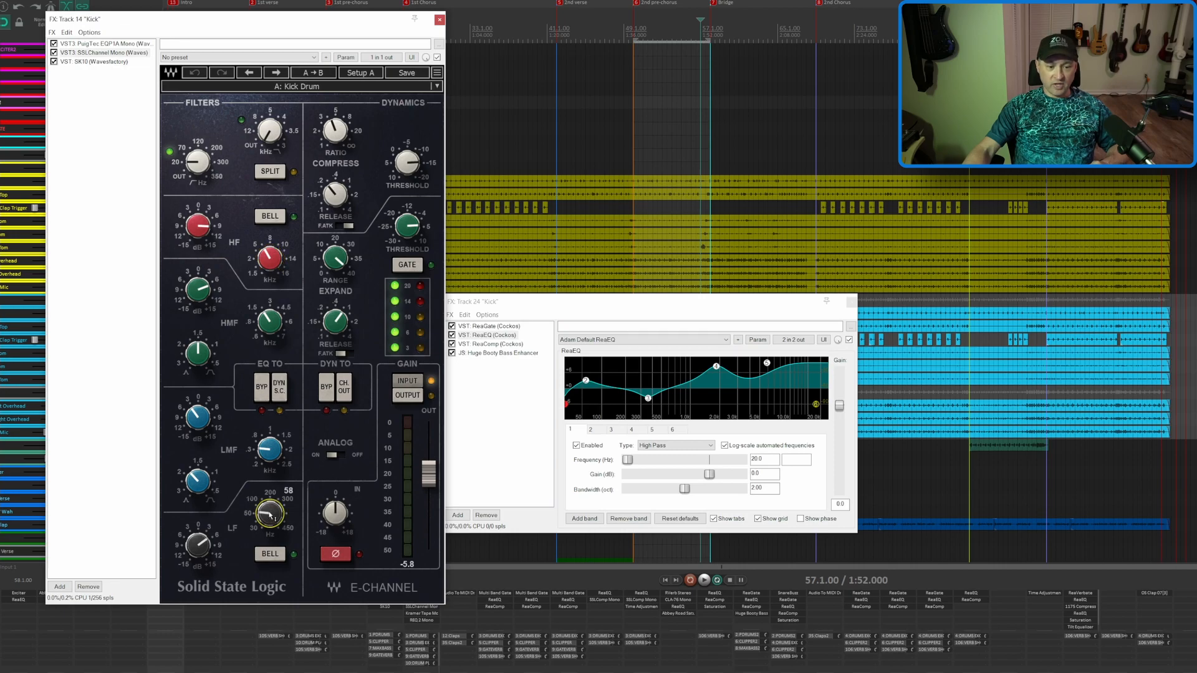
mouse_move(587, 384)
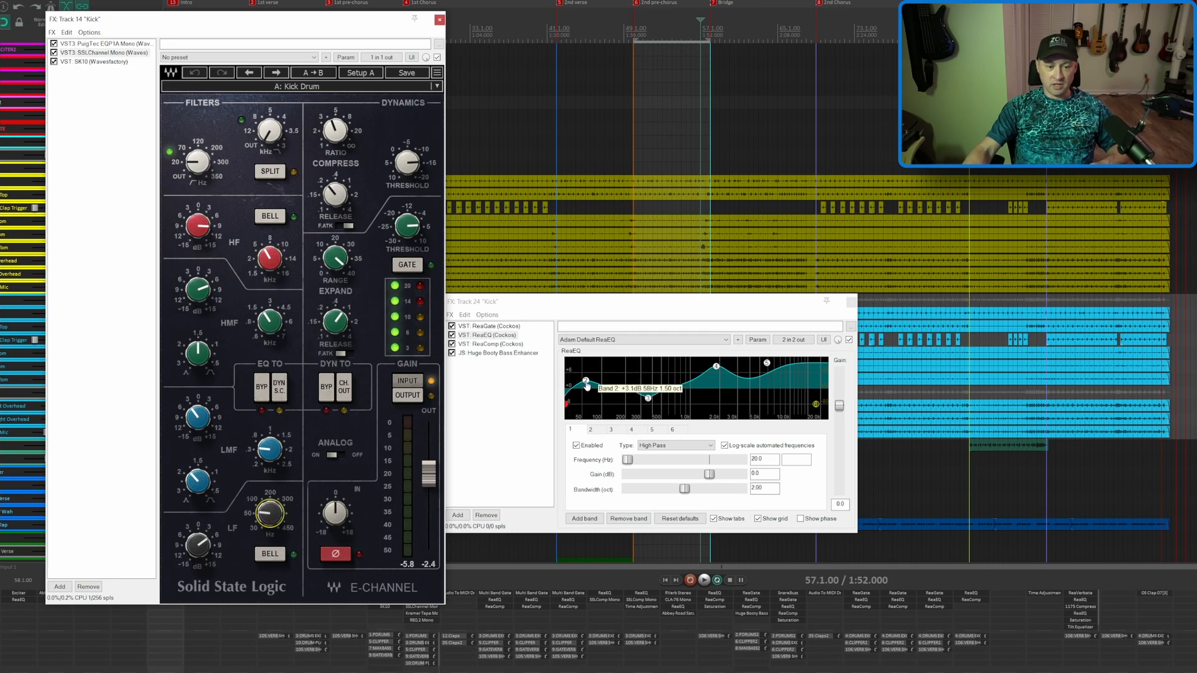
click(201, 545)
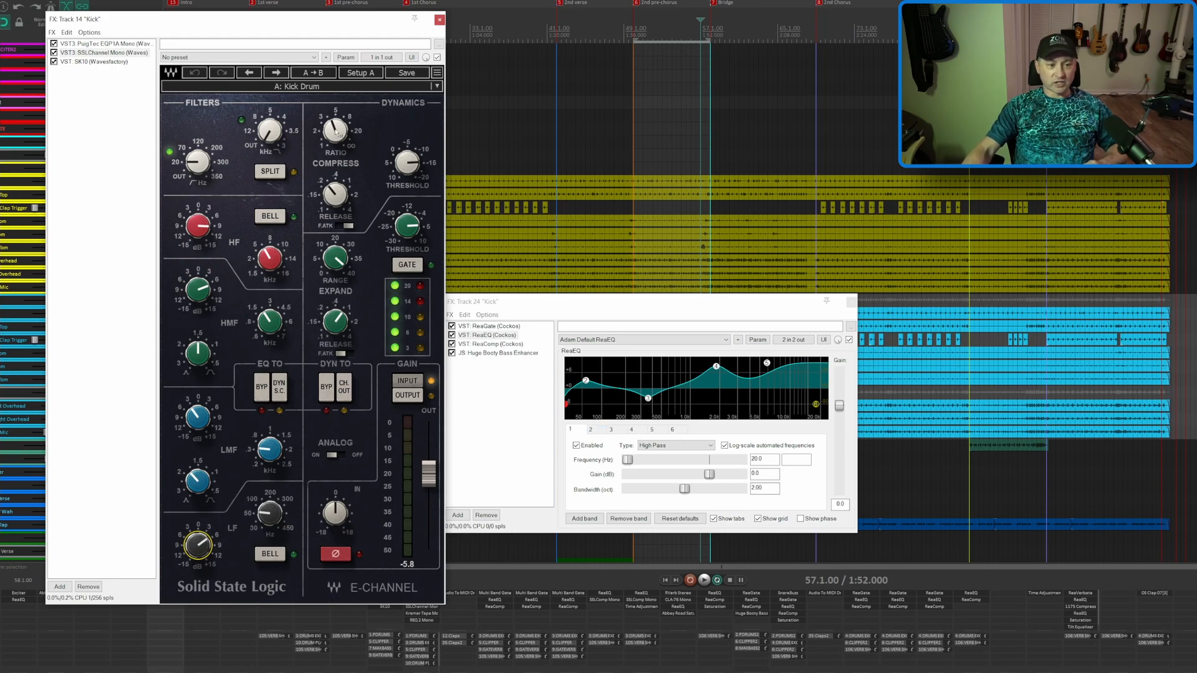
- Compare the Kick's SSLChannel compressor ratio with ReaComp, and its SK10 with the Huge Booty Bass Enhancer
mouse_move(348, 140)
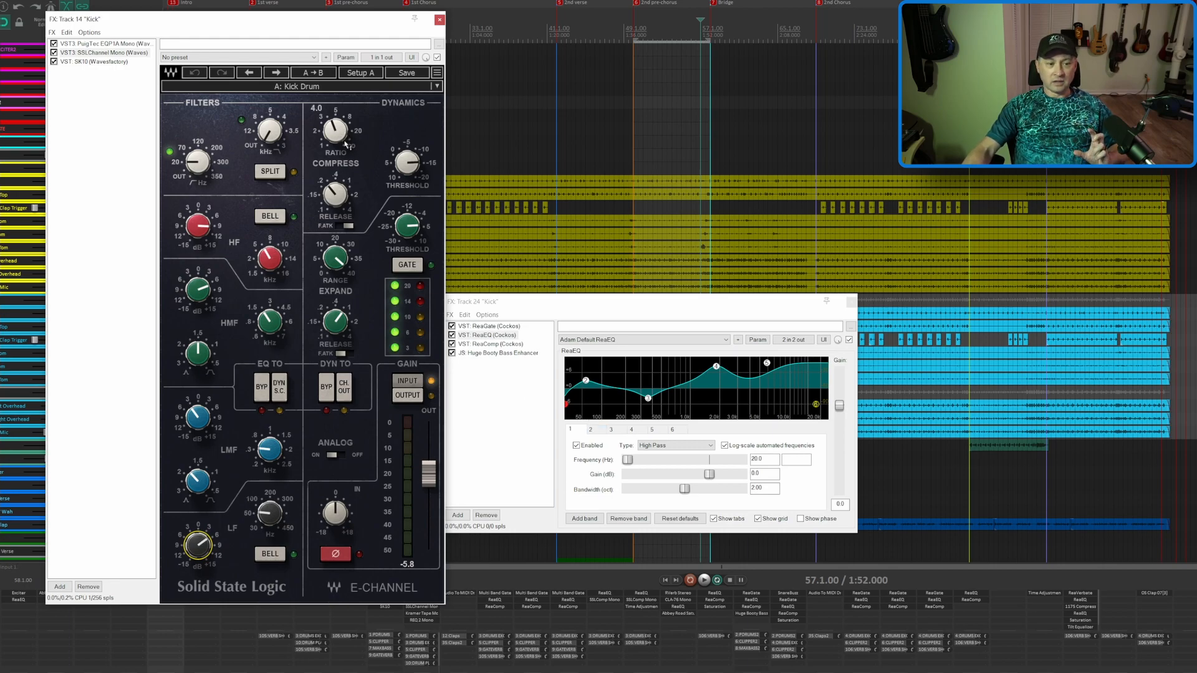
click(508, 345)
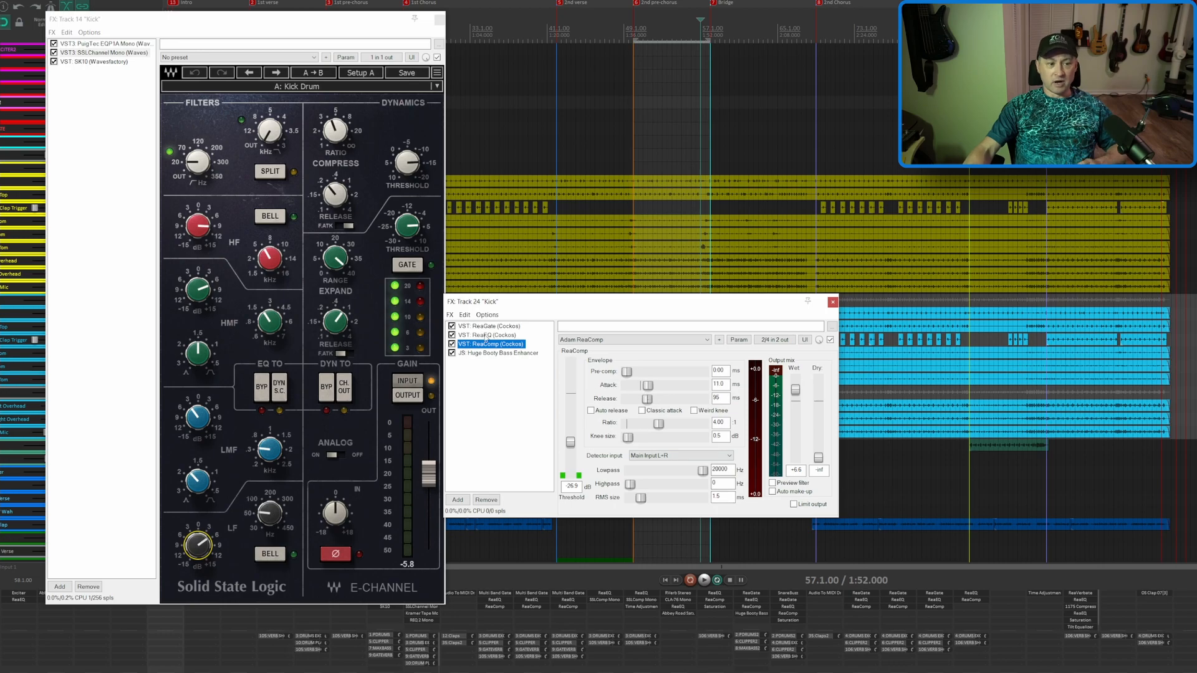
click(93, 62)
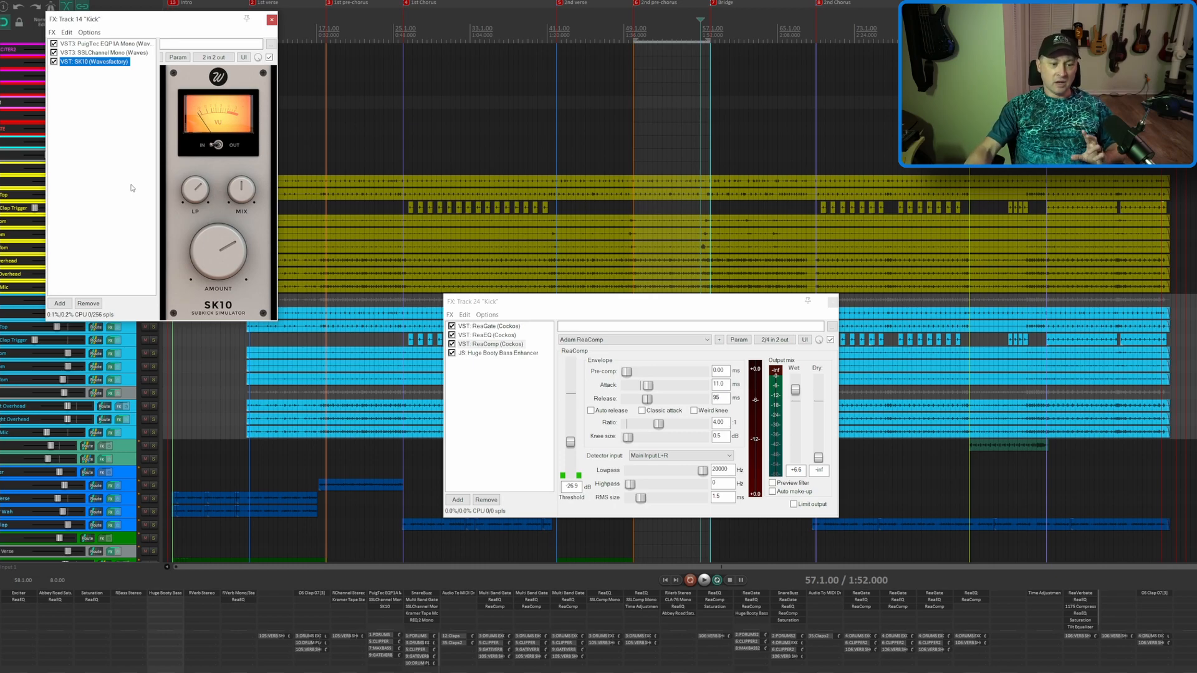
click(498, 353)
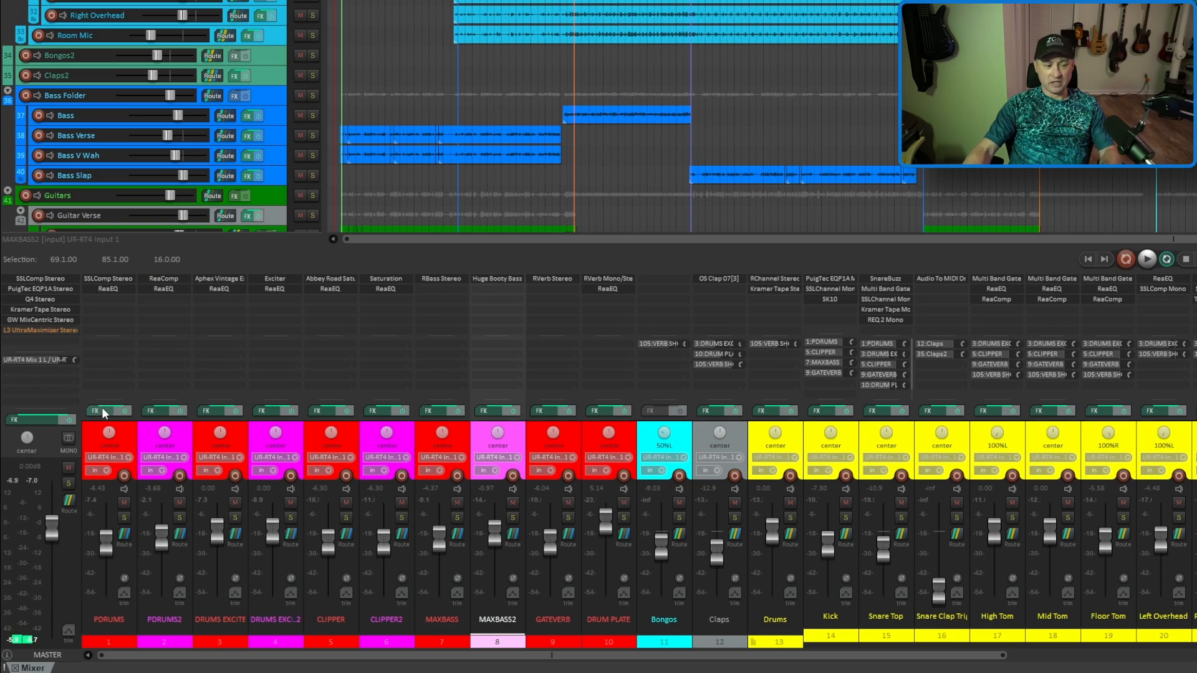
- Open the PDRUMS effects chain and examine the SSLComp settings and ReaEQ's high-pass and low-pass bands
click(125, 411)
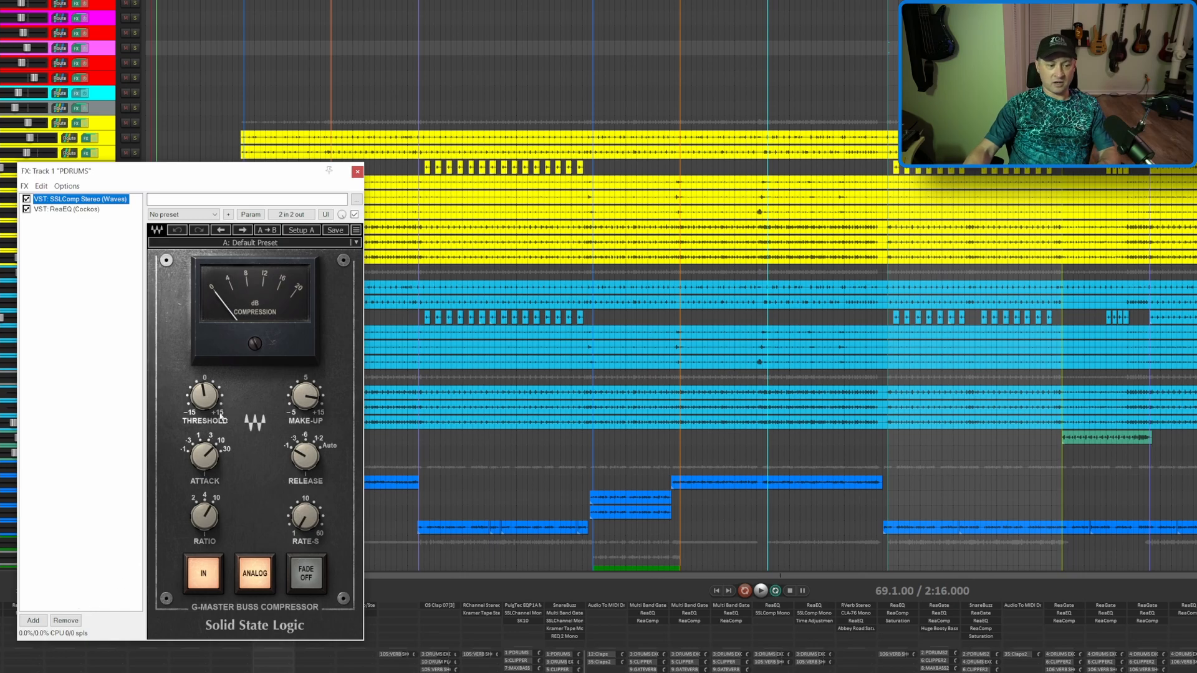
mouse_move(206, 516)
mouse_move(304, 465)
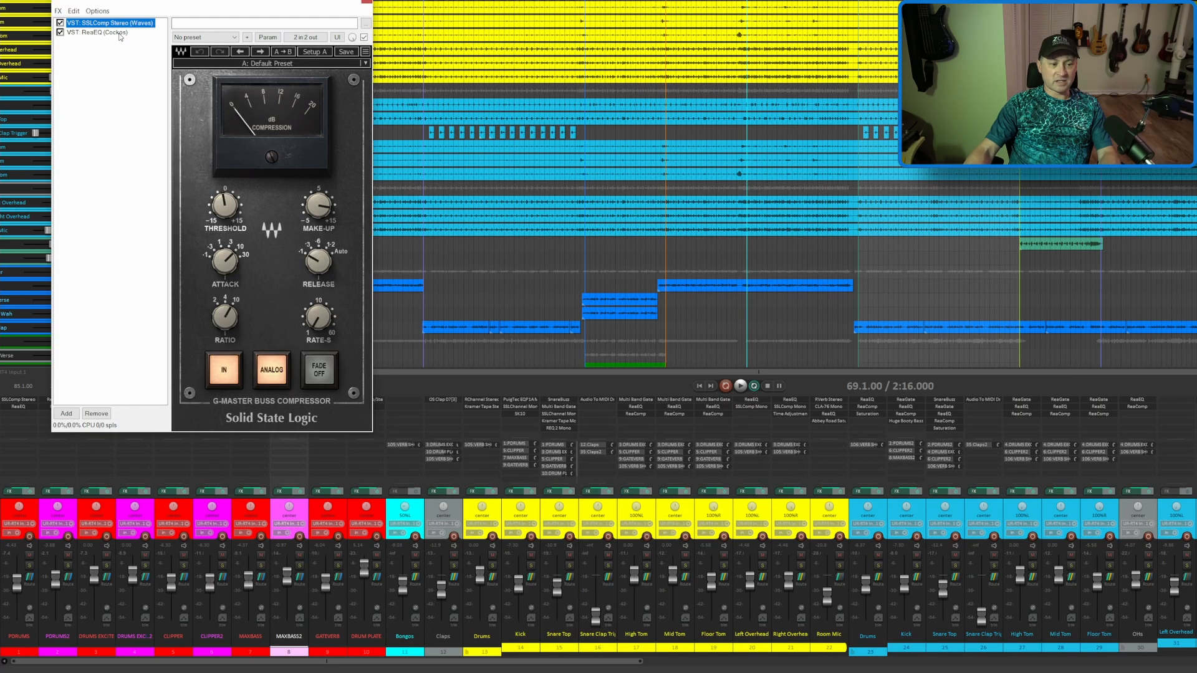
click(115, 31)
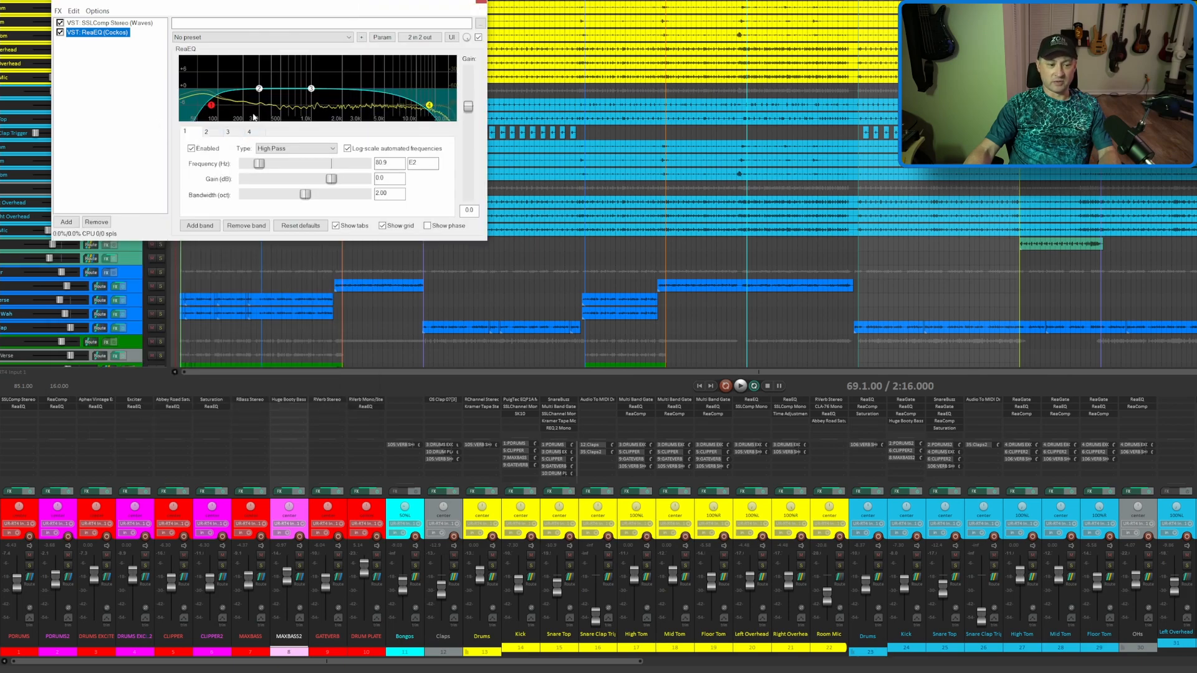
click(249, 131)
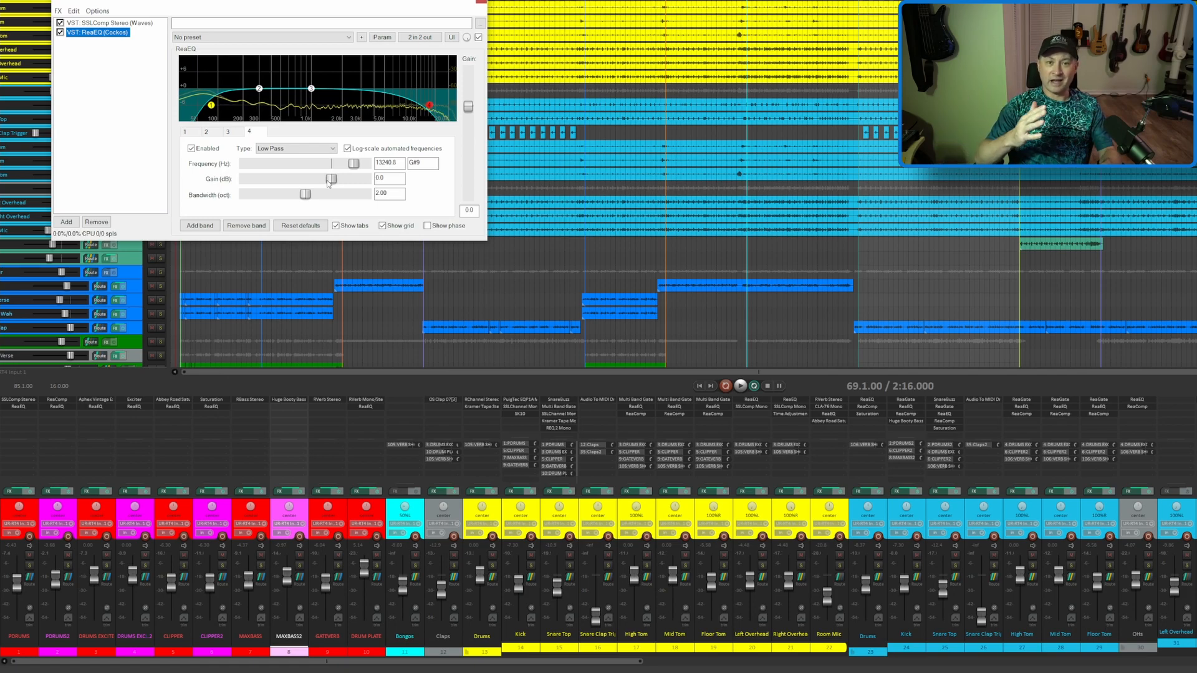
- Show SSLComp on PDRUMS beside the PDRUMS2 effects chain and examine the latter's ReaComp and ReaEQ
click(129, 23)
click(53, 493)
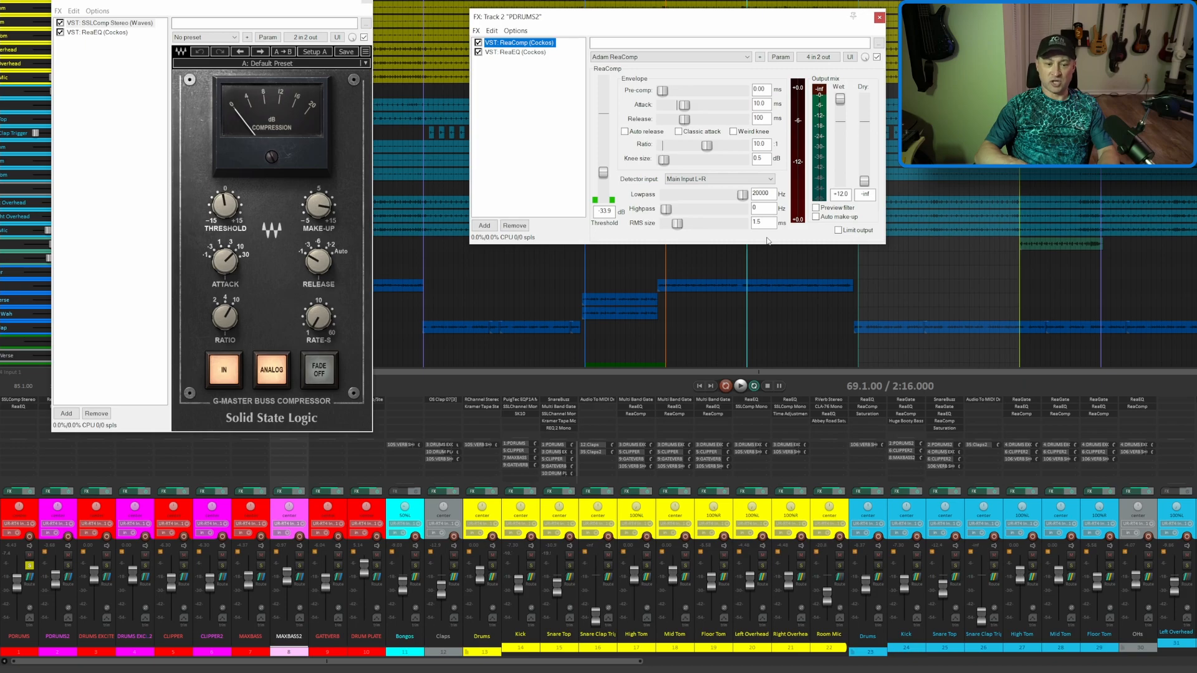
click(535, 53)
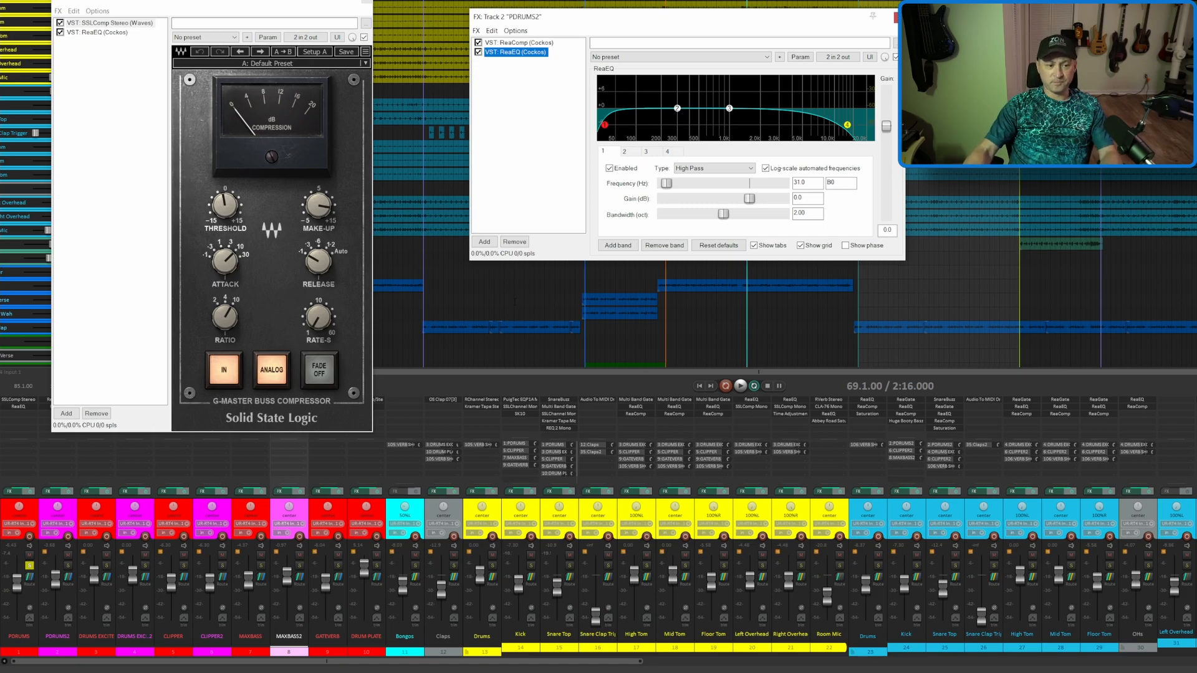
- Play the song while soloing PDRUMS and PDRUMS2 in alternation to compare their sound with ReaComp shown, and close both effects chains
key(space)
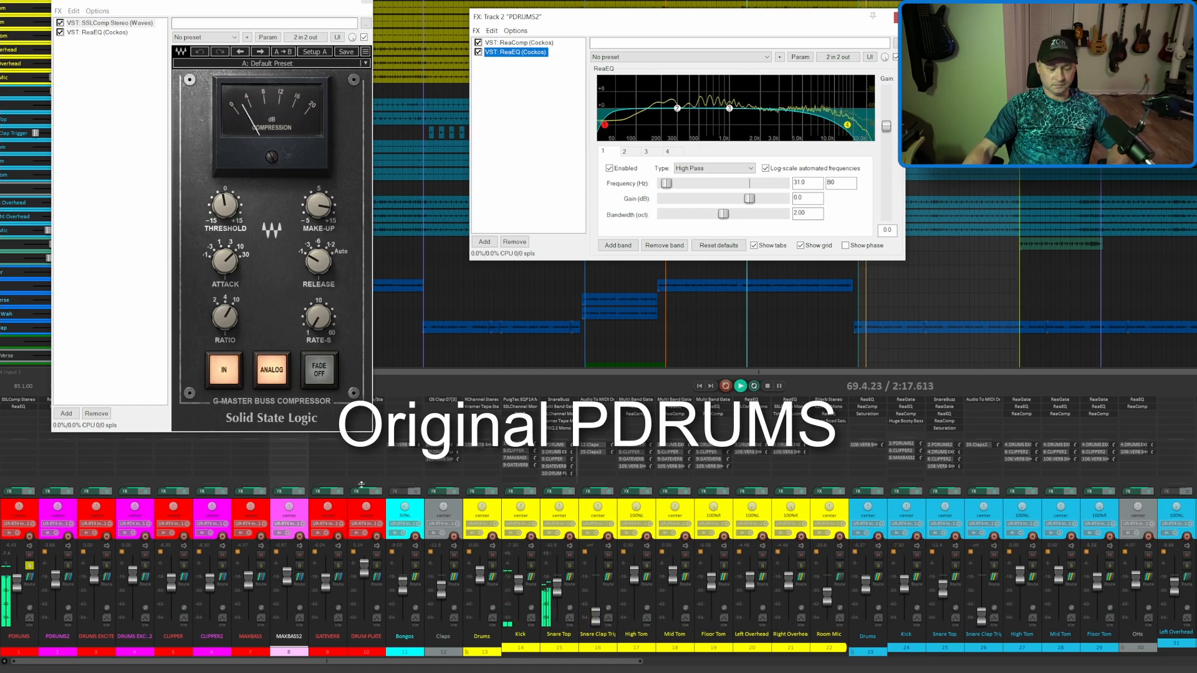
click(68, 565)
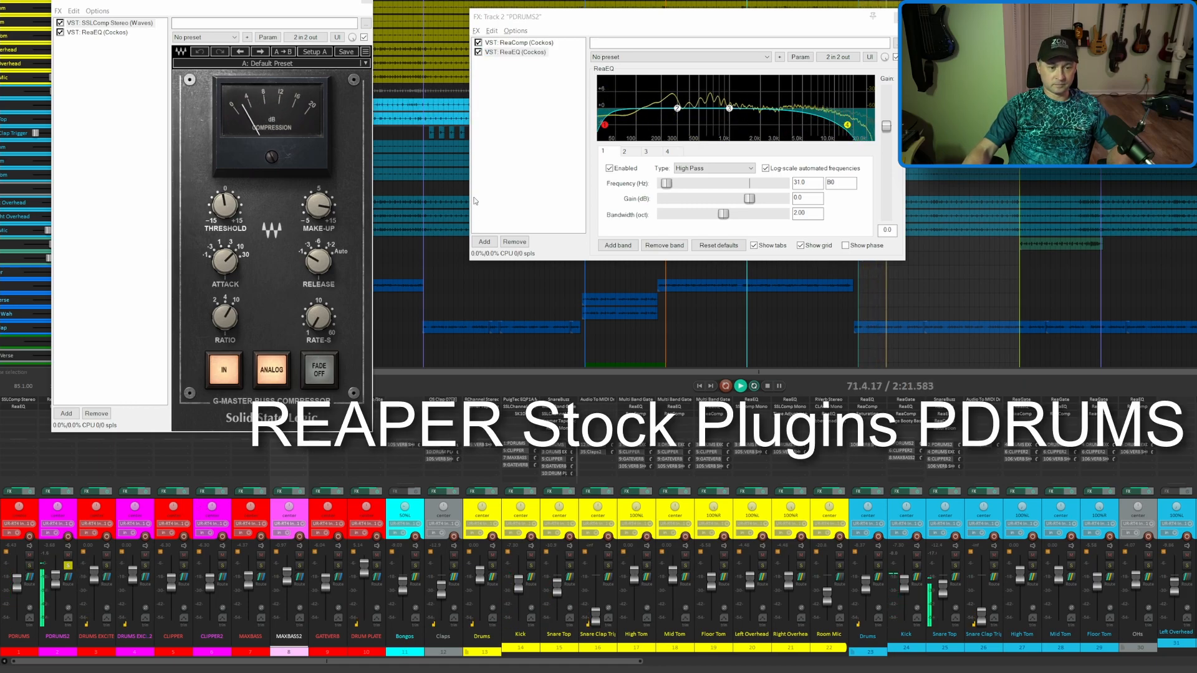
click(519, 42)
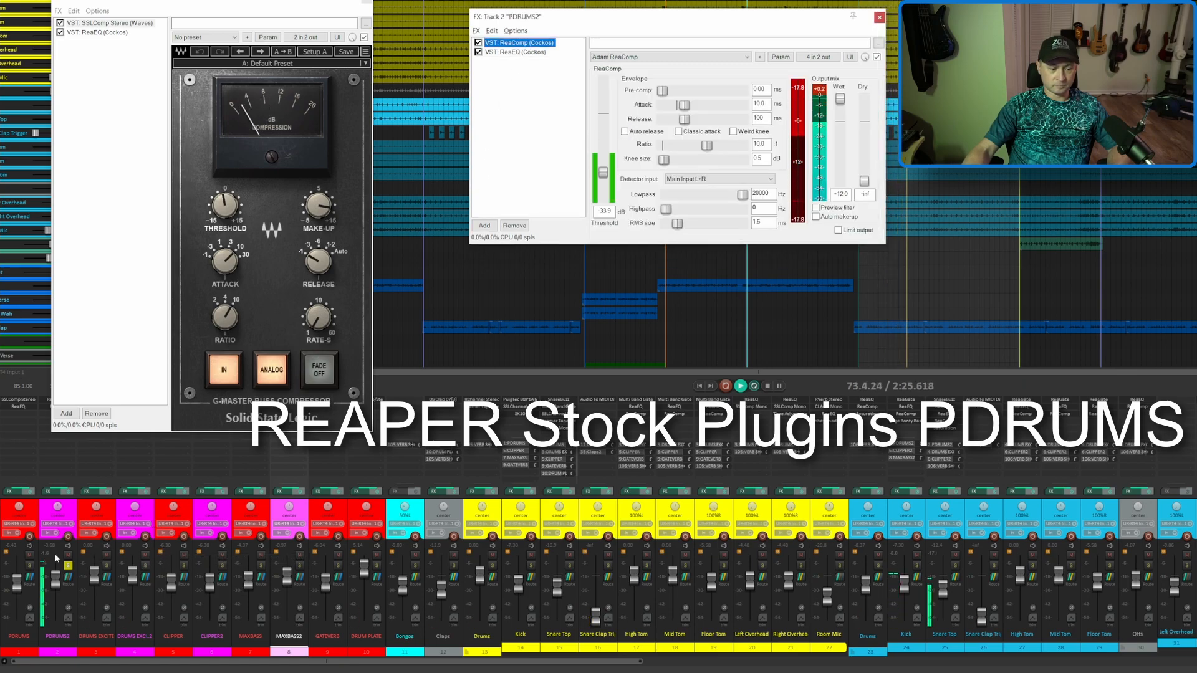
click(29, 565)
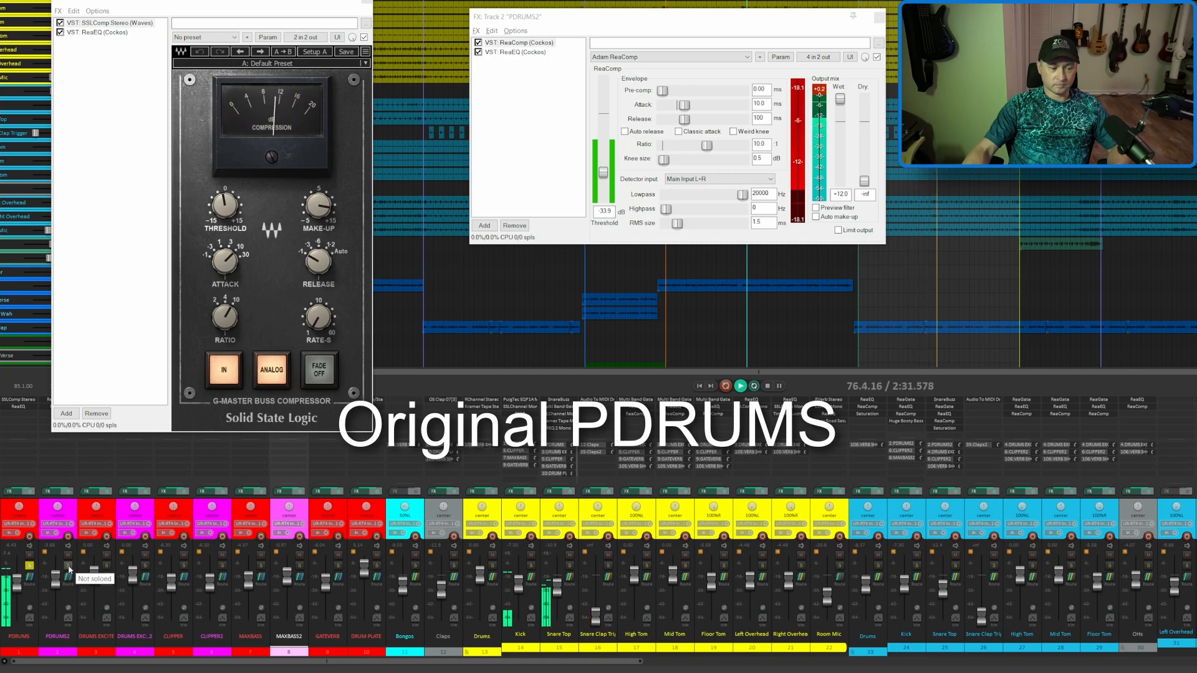
click(68, 567)
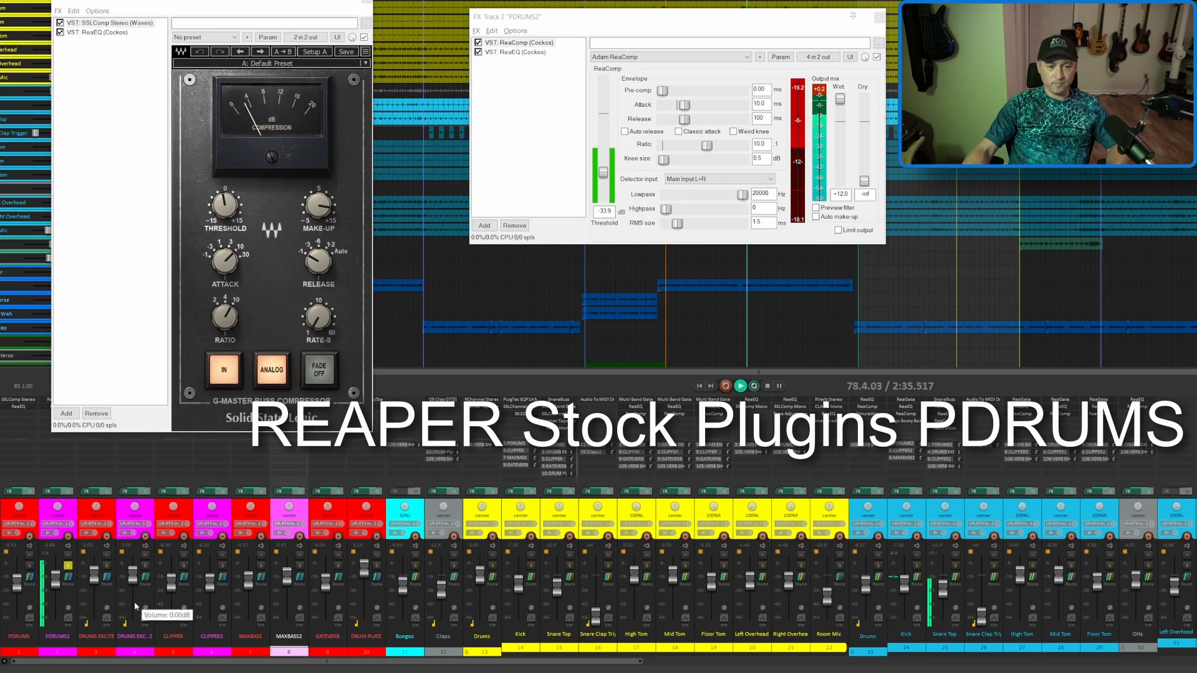
key(space)
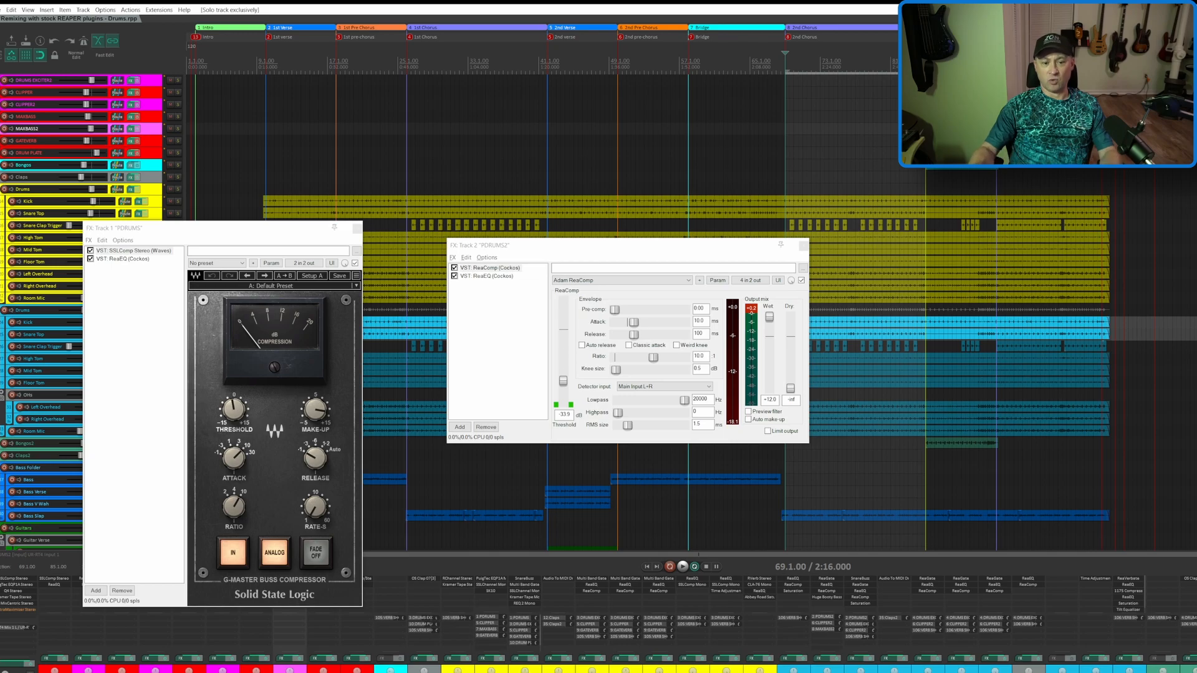
click(804, 245)
click(357, 228)
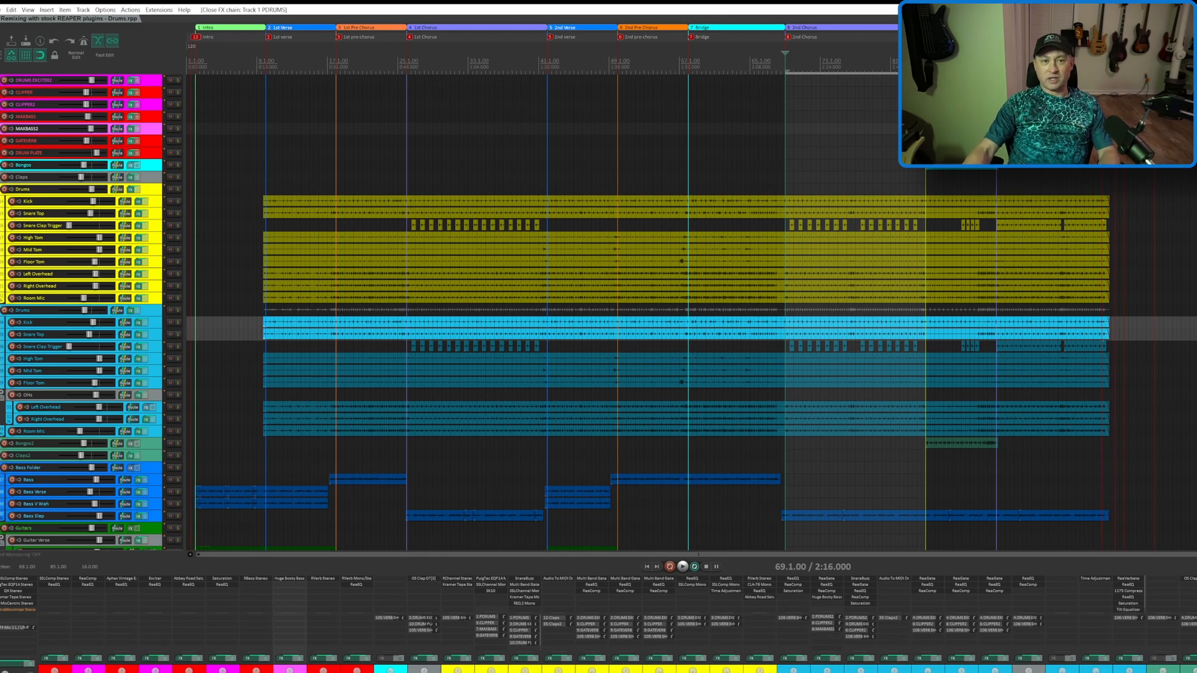
- Open the CLIPPER and CLIPPER2 effects chains and place their windows side by side
click(182, 658)
click(217, 661)
drag(486, 108, 684, 172)
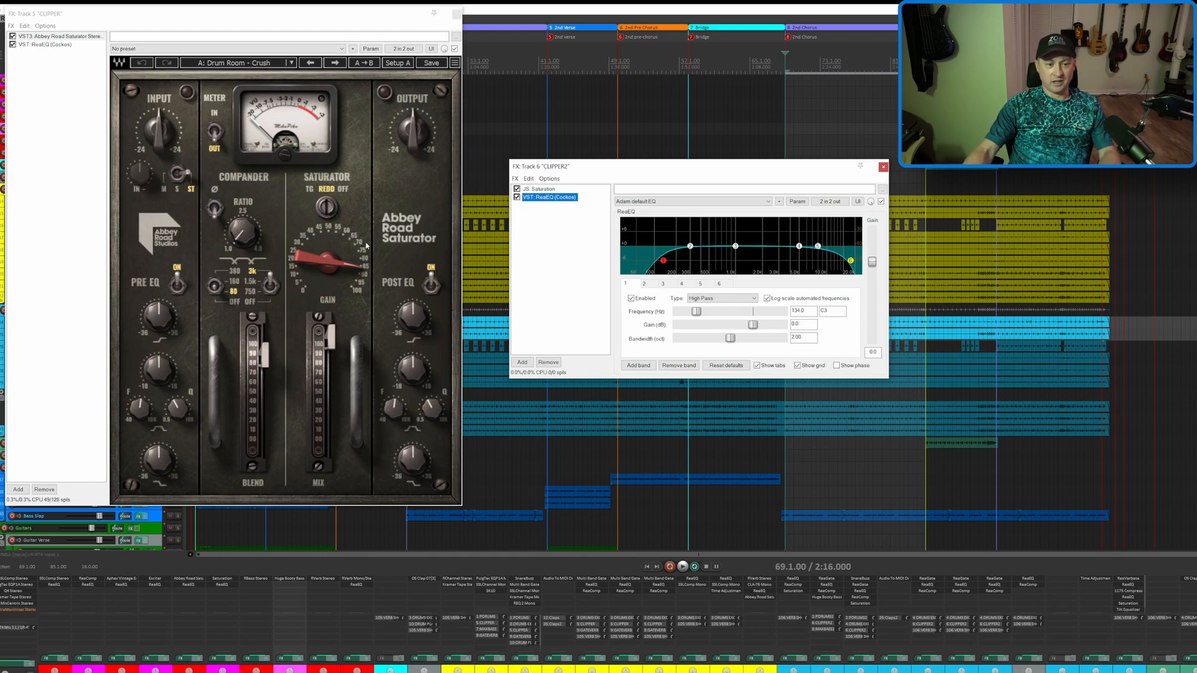
- Compare CLIPPER's Abbey Road Saturator and ReaEQ with CLIPPER2's JS Saturation and ReaEQ
mouse_move(351, 256)
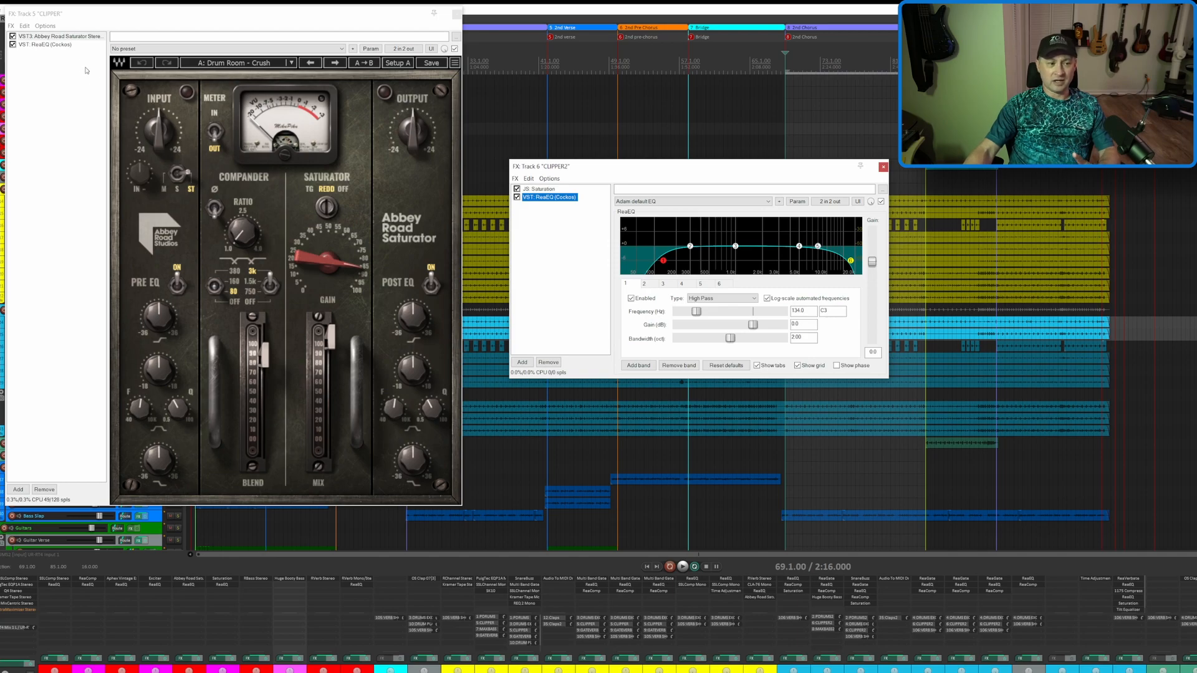
click(56, 46)
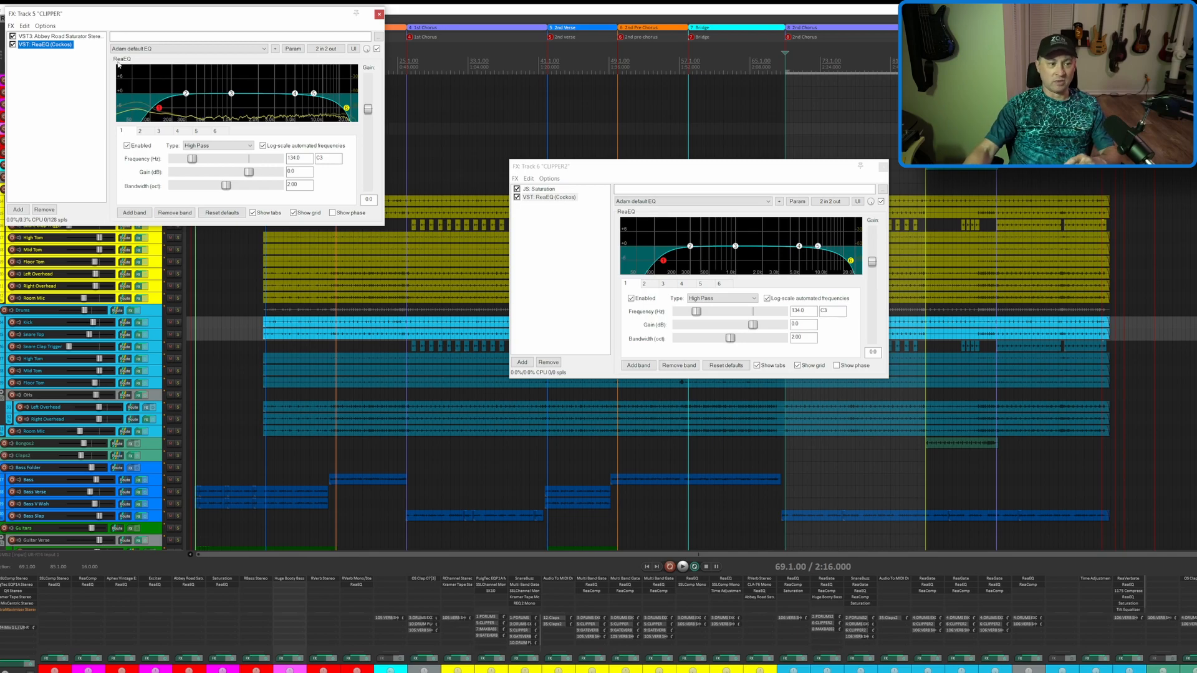
click(71, 36)
click(539, 189)
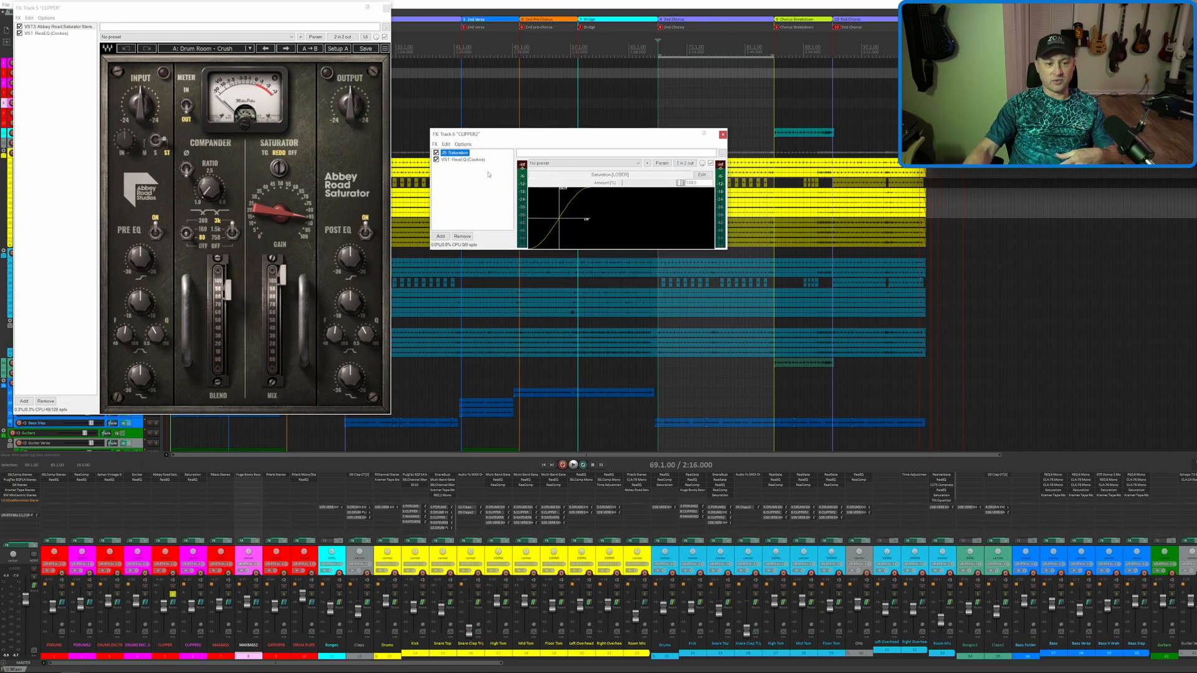
click(464, 160)
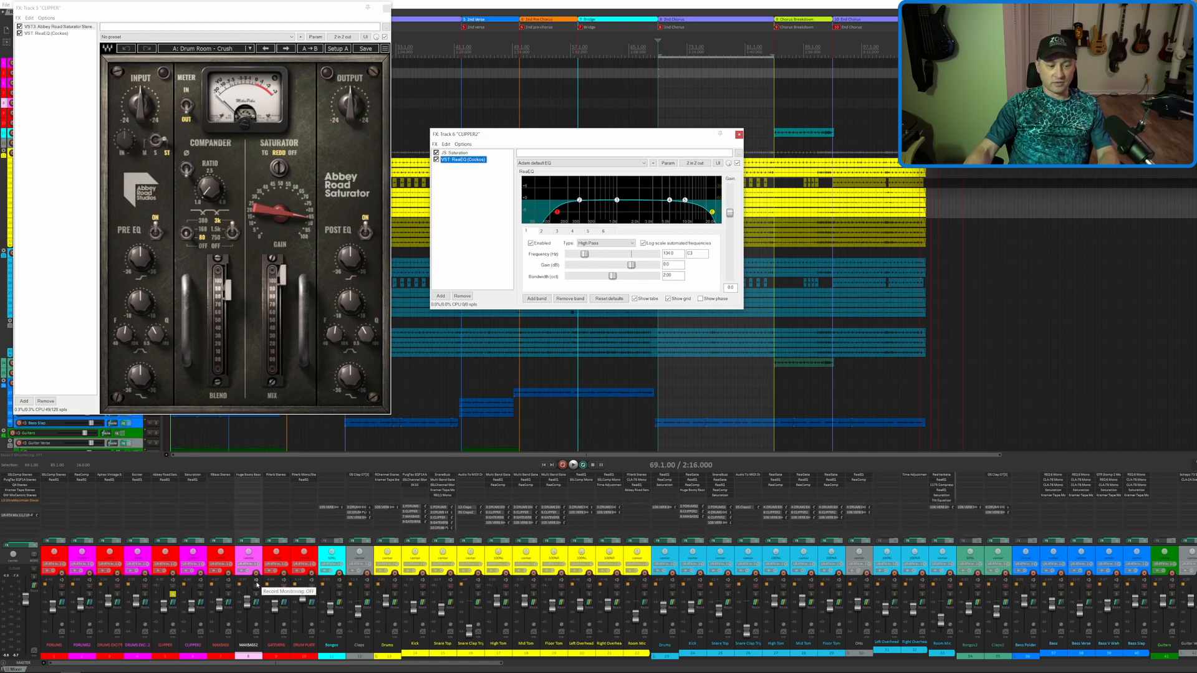
- Play the song while alternating solo between CLIPPER and CLIPPER2 to compare their sound, and close both effects chains
key(space)
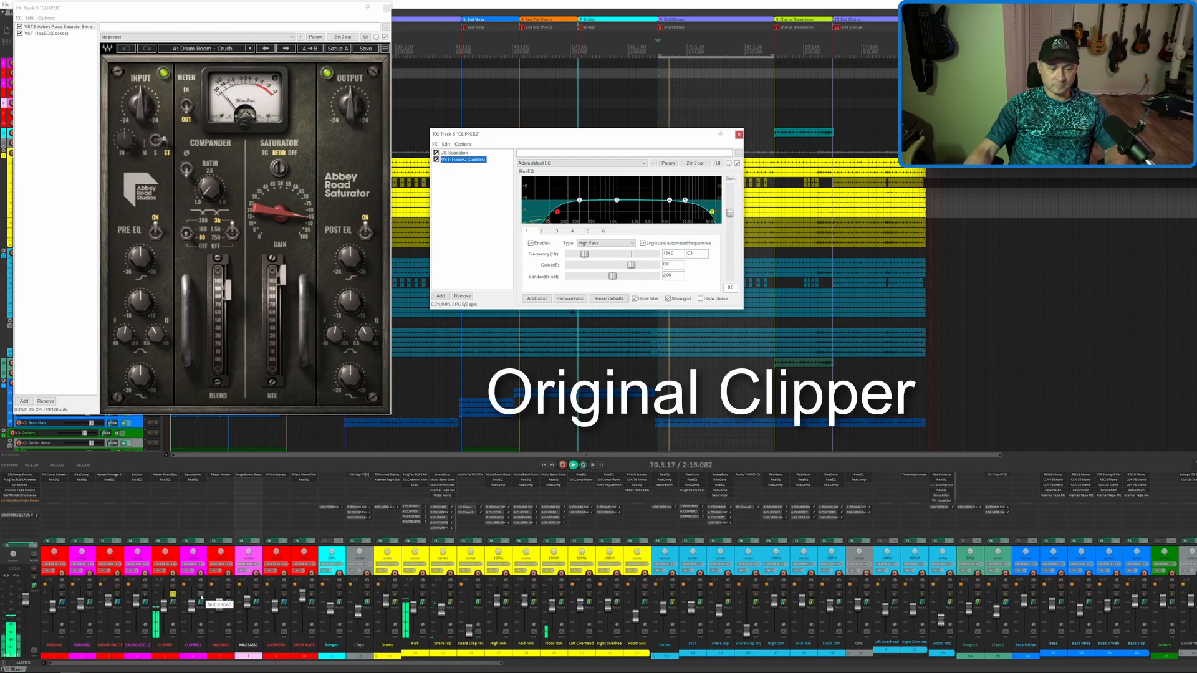
click(201, 596)
click(200, 596)
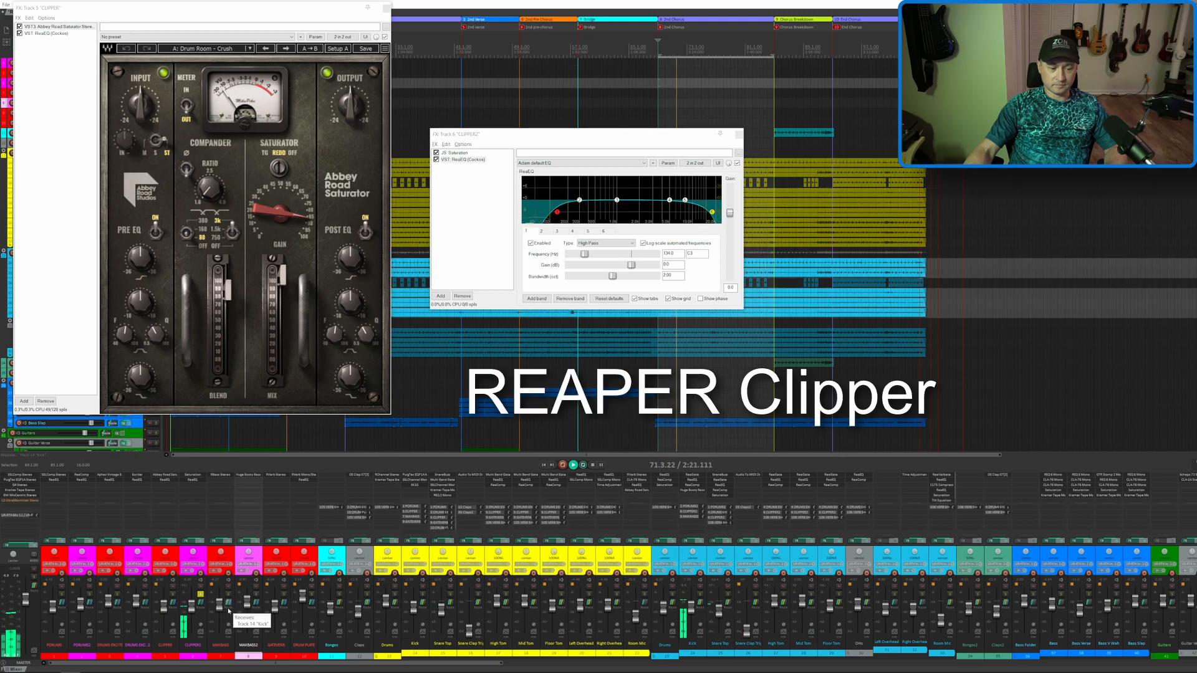
click(174, 596)
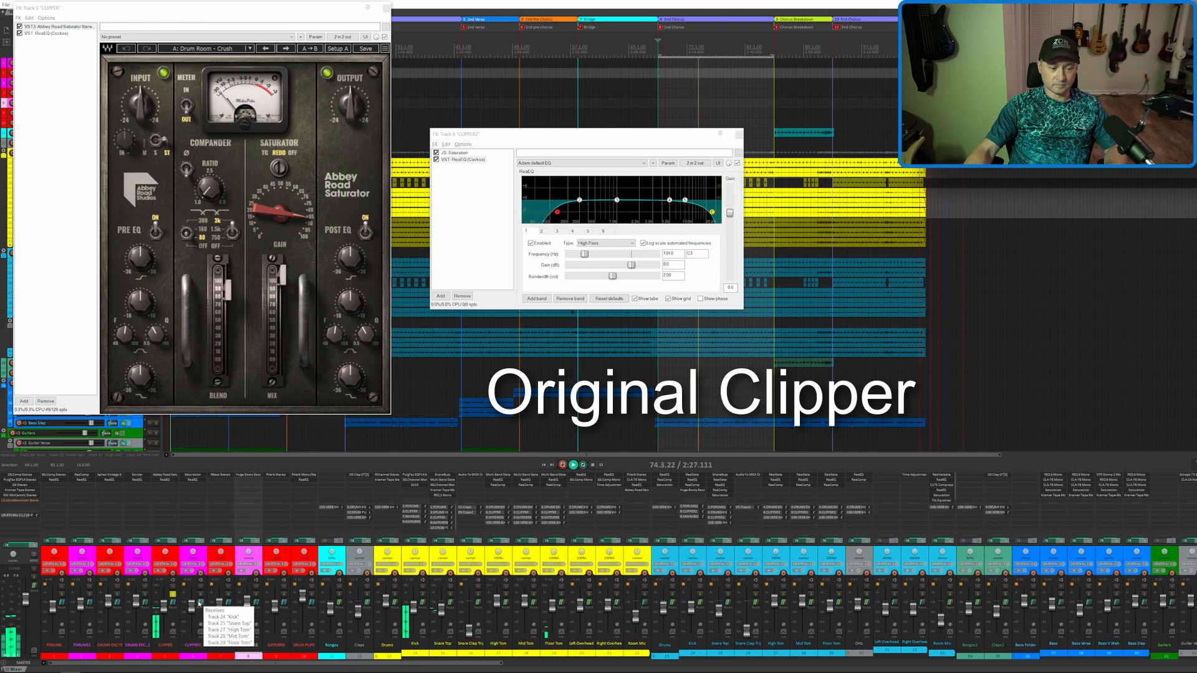
click(201, 596)
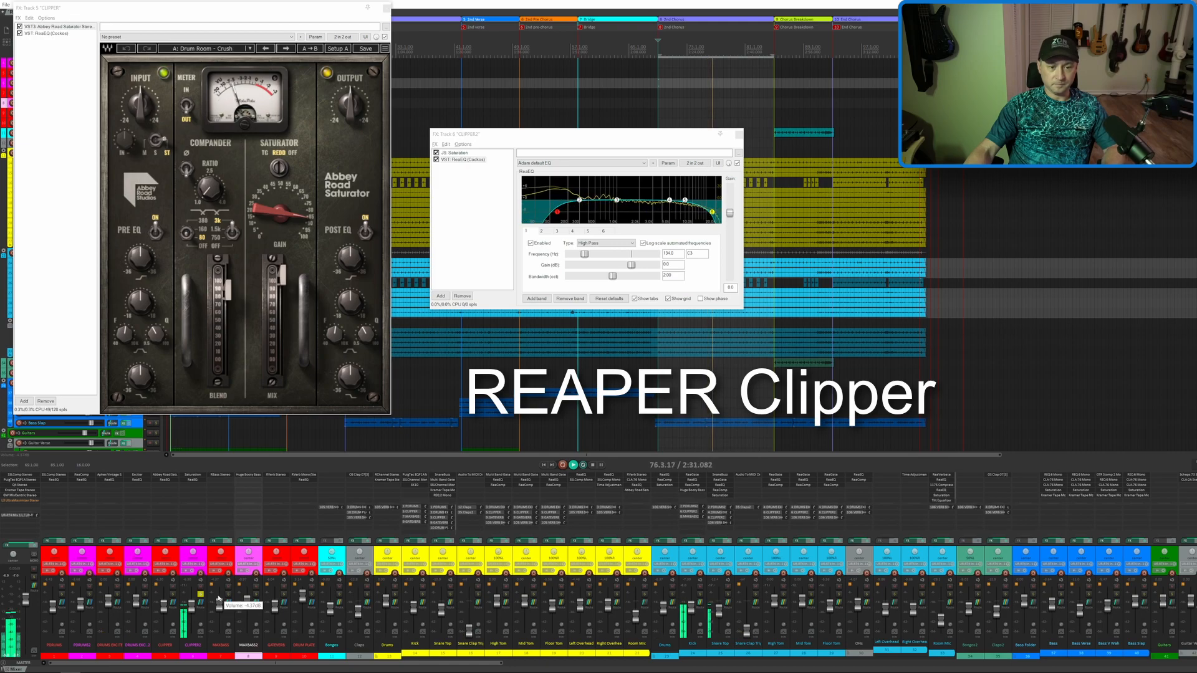
key(space)
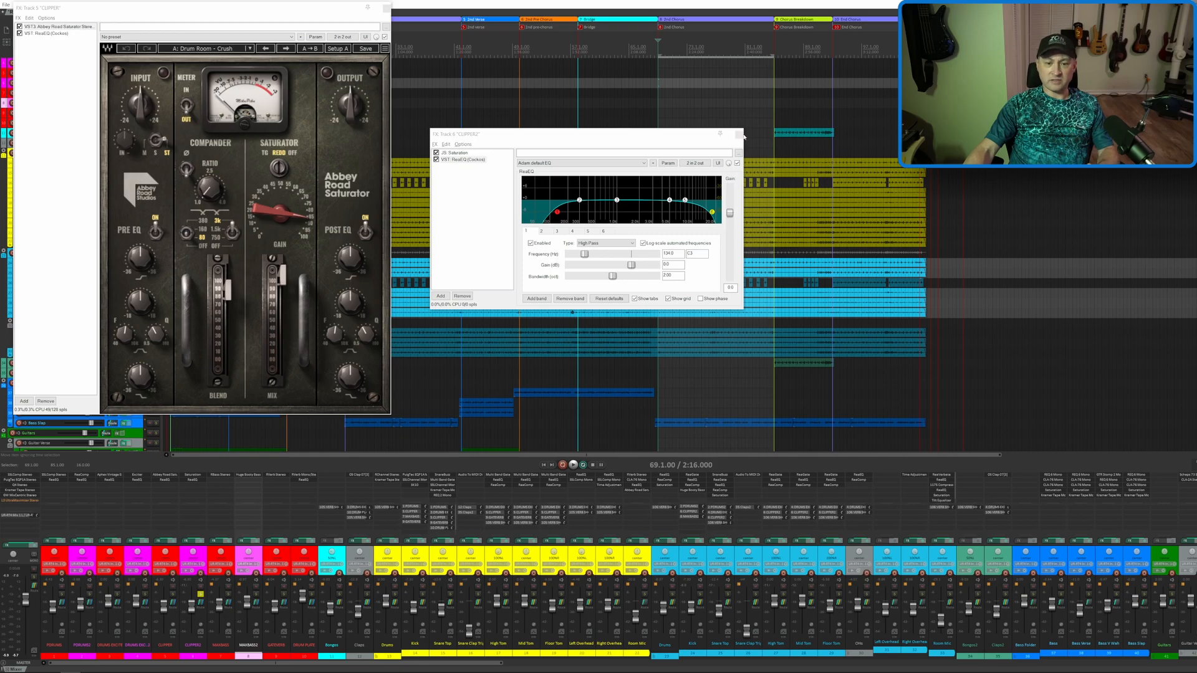
click(740, 134)
click(386, 9)
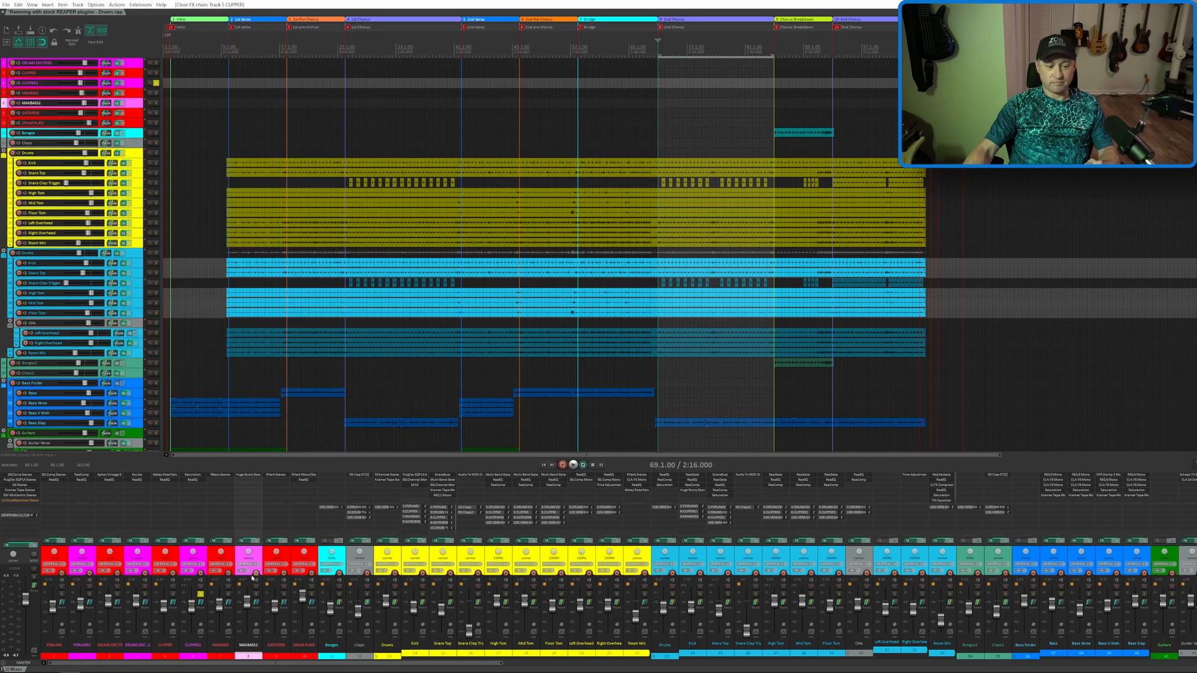
- Open the MAXBASS and MAXBASS2 effects chains side by side and compare RBass with the Huge Booty Bass Enhancer
click(216, 542)
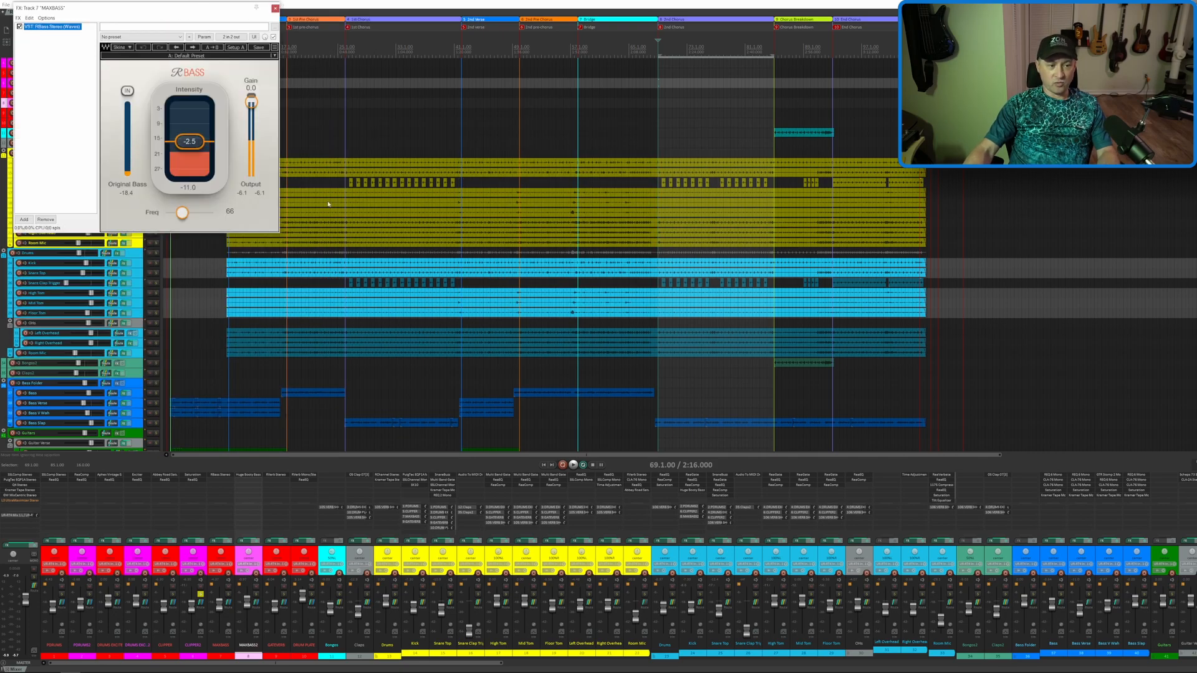
drag(151, 11, 240, 128)
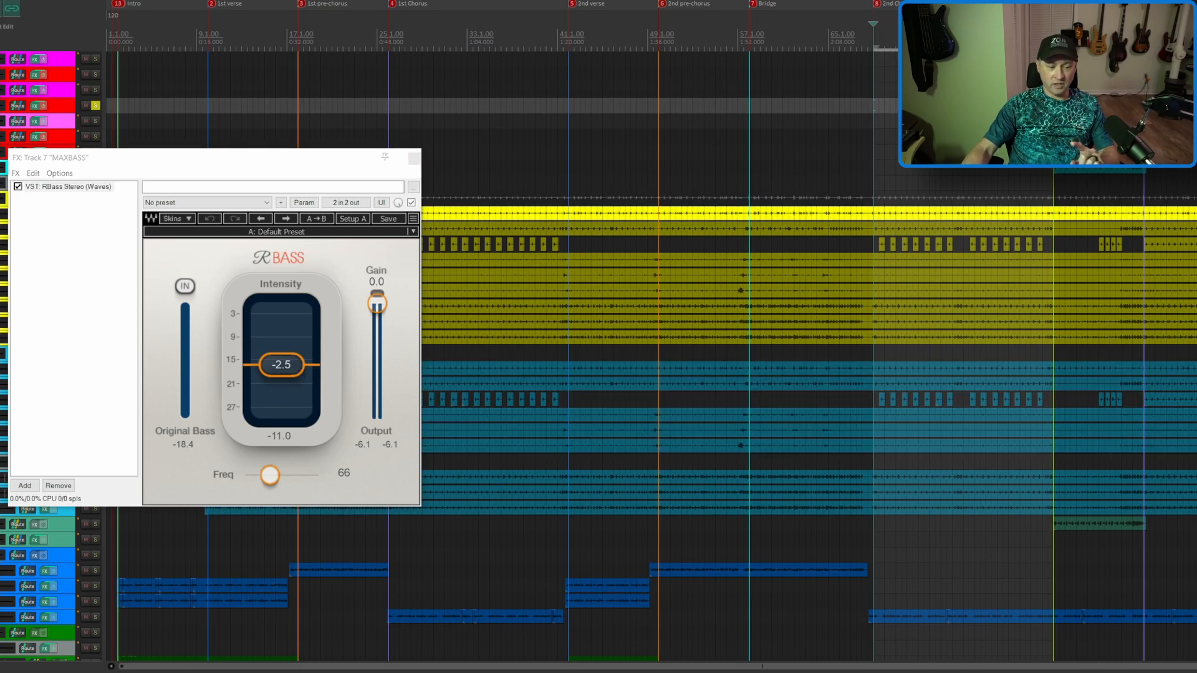
click(34, 106)
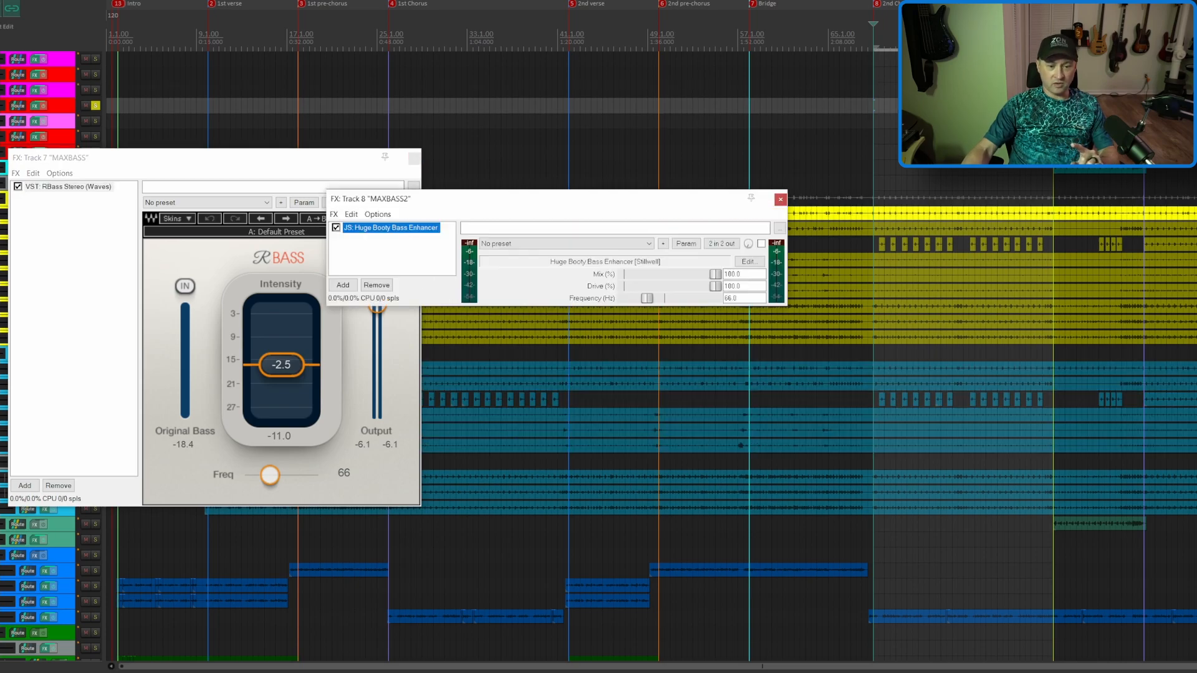
drag(501, 198, 598, 222)
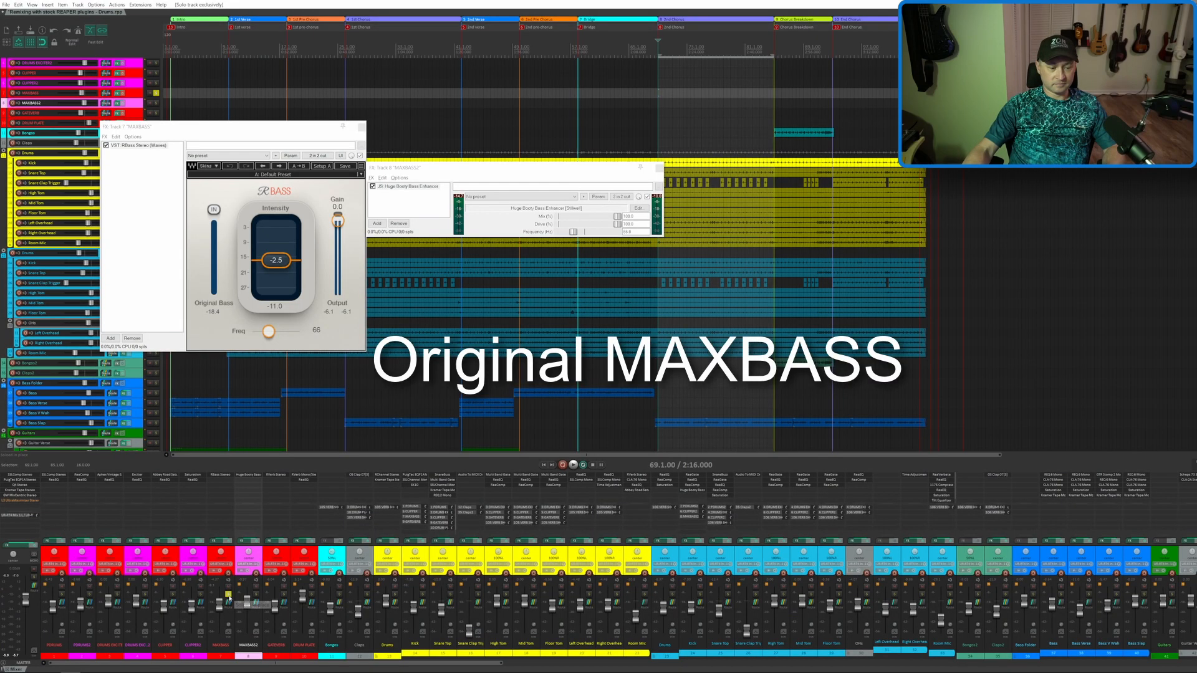
- Play the song while exclusively soloing MAXBASS and MAXBASS2 in alternation to compare them, and close both effects chains
key(space)
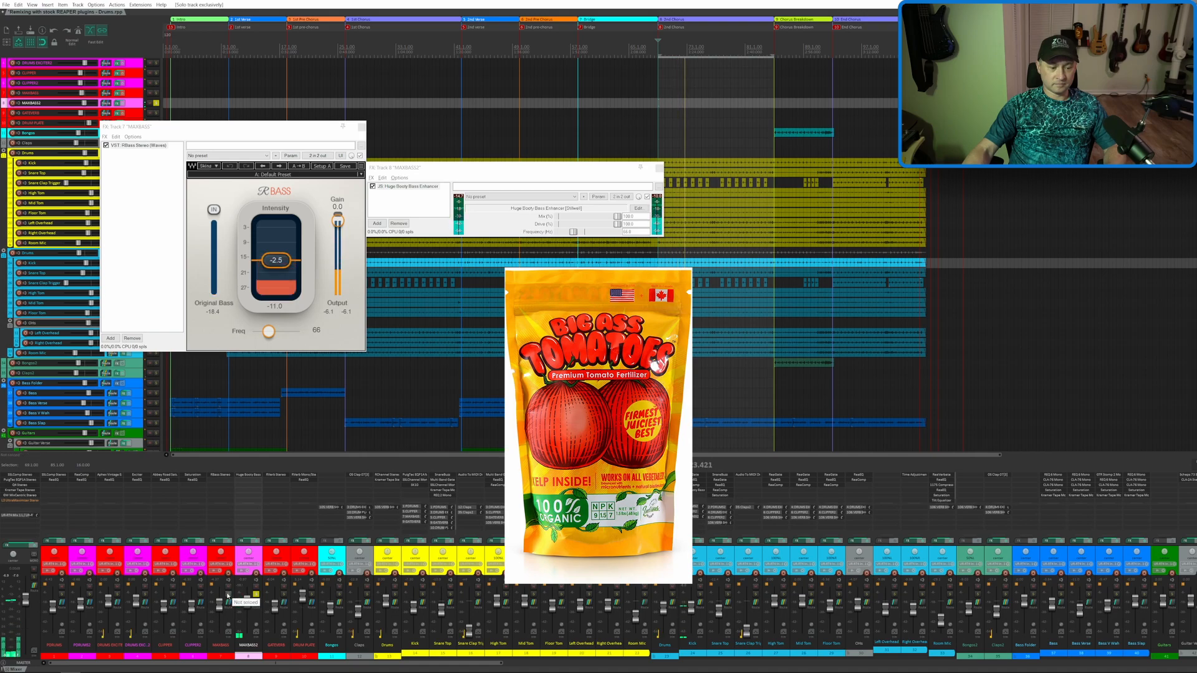
ctrl+alt+click(228, 594)
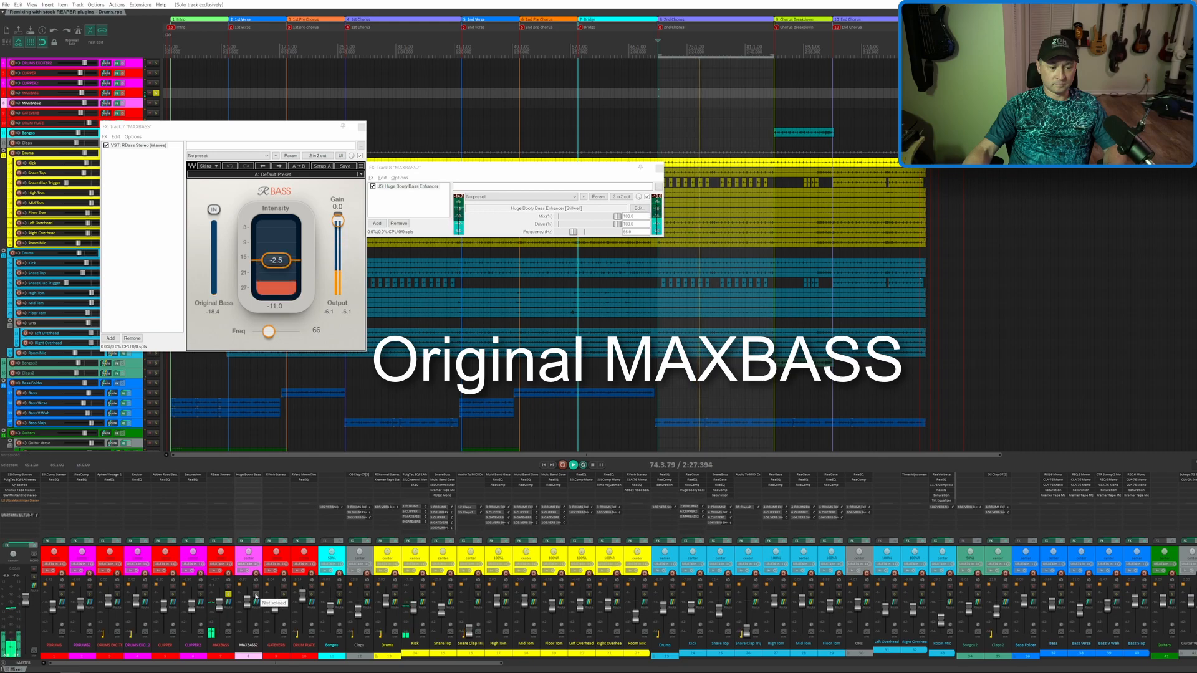
ctrl+alt+click(256, 594)
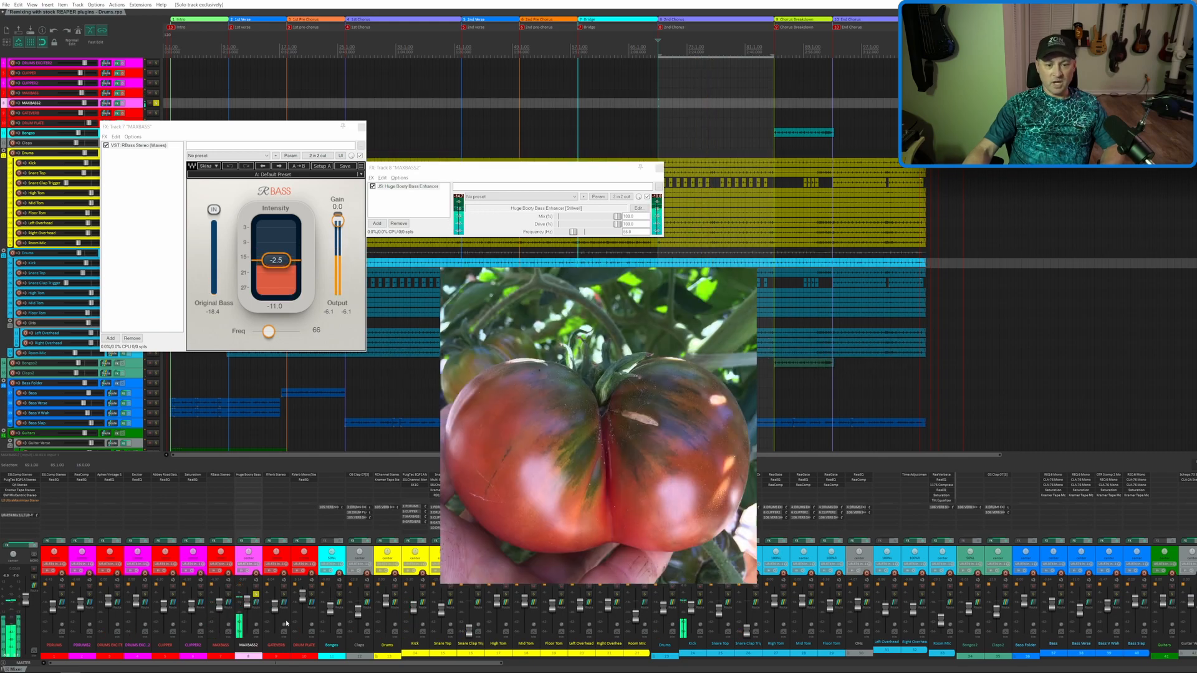
key(space)
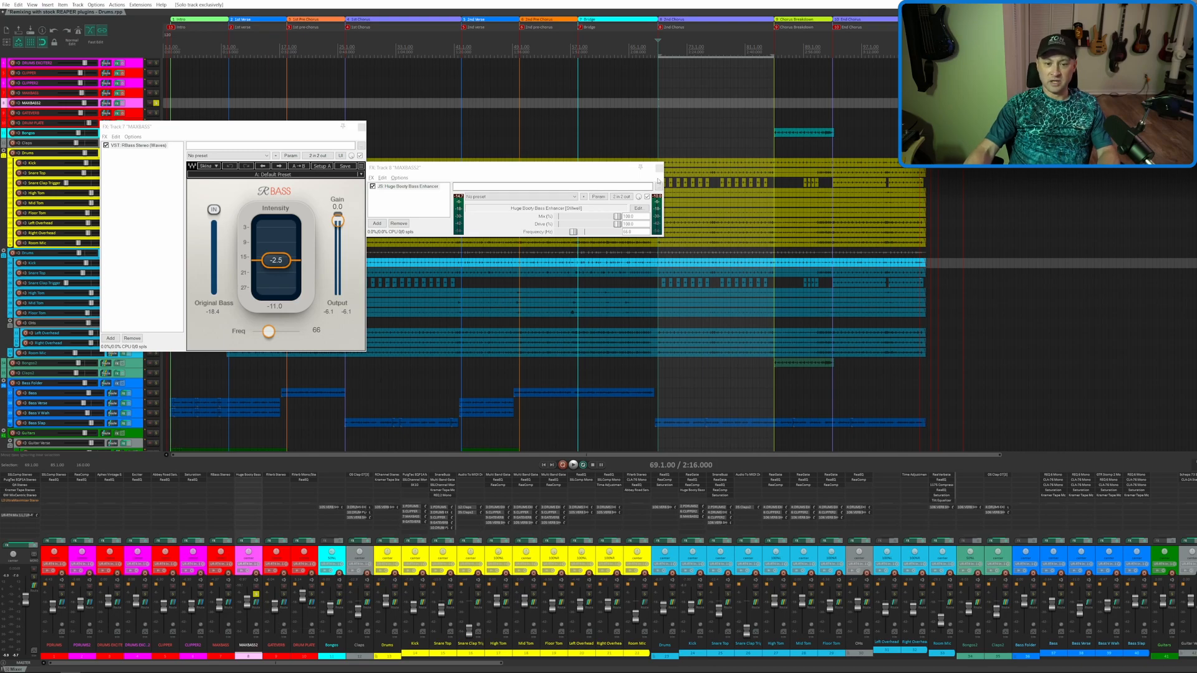
click(659, 168)
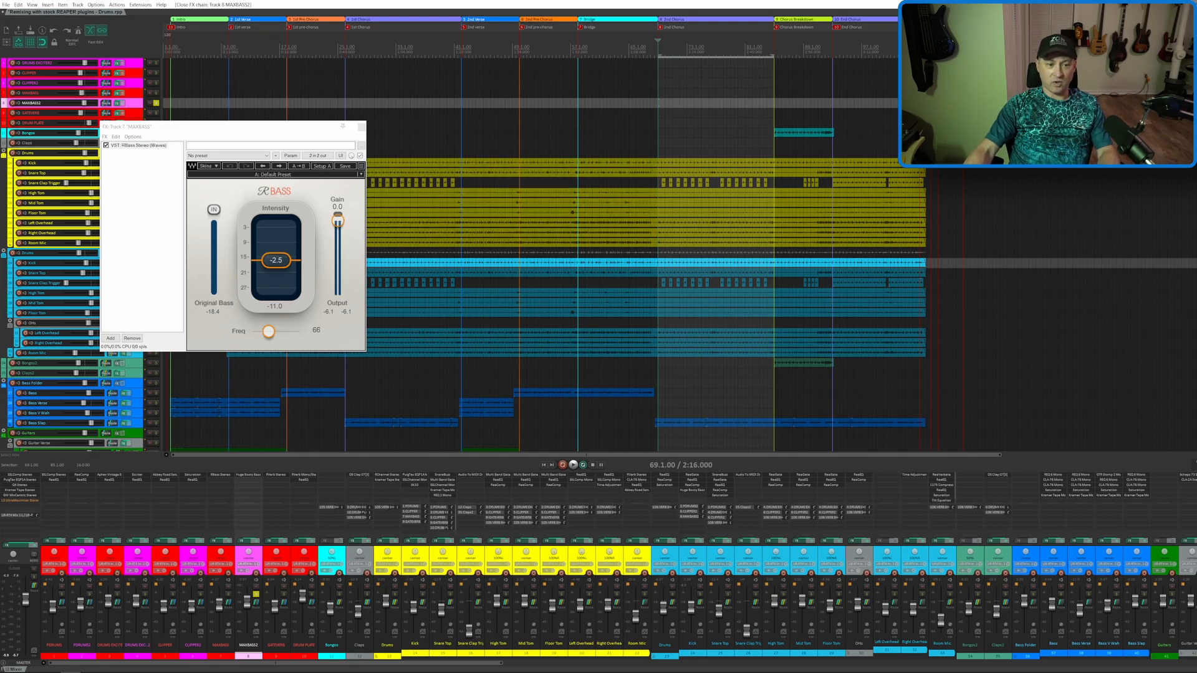
click(362, 128)
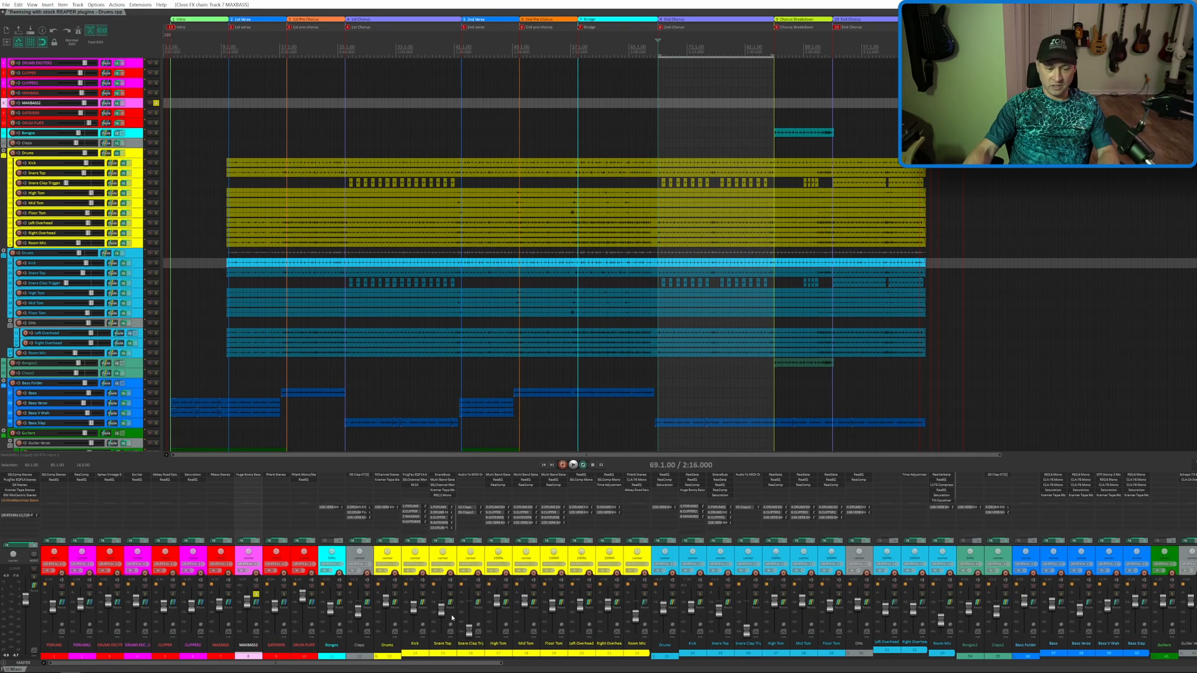
- Play the song while alternating solo between the original Kick and the stock-plugin Kick to compare their full processing
key(space)
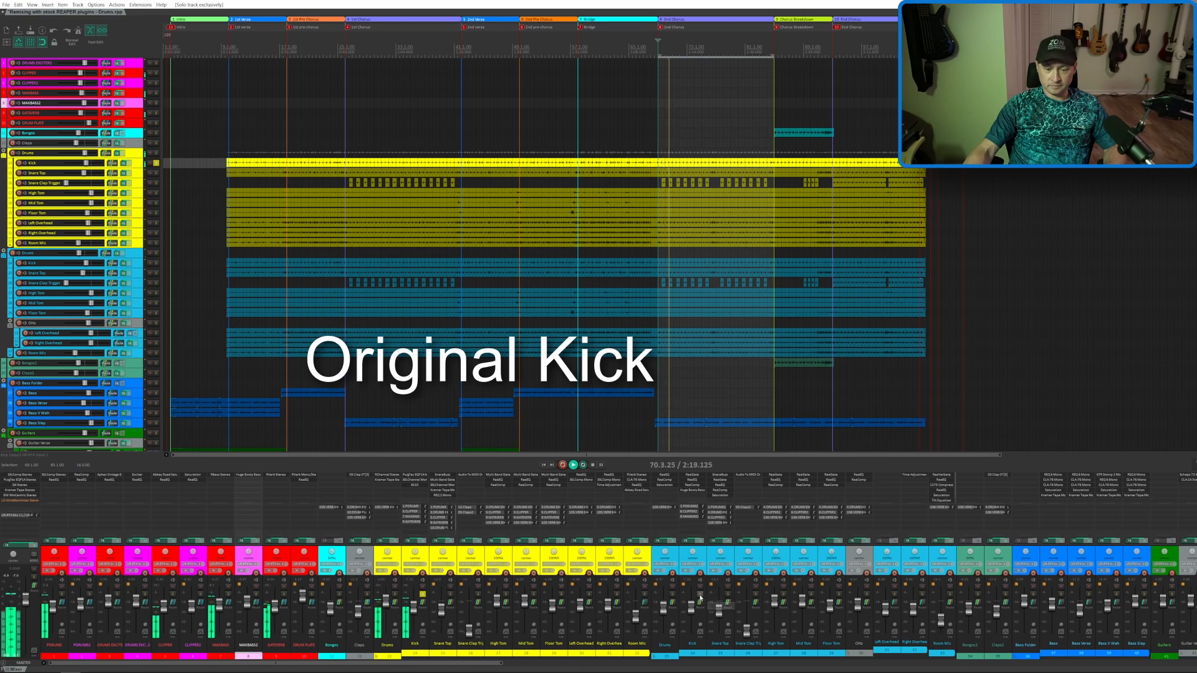
click(700, 594)
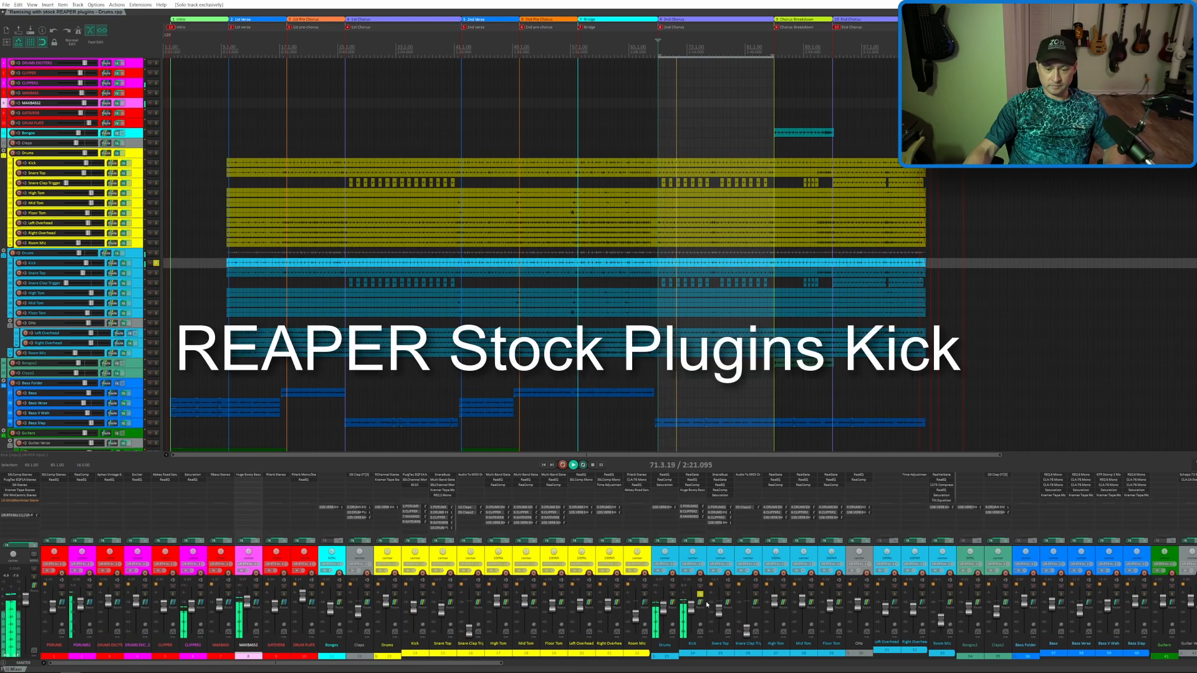
click(423, 594)
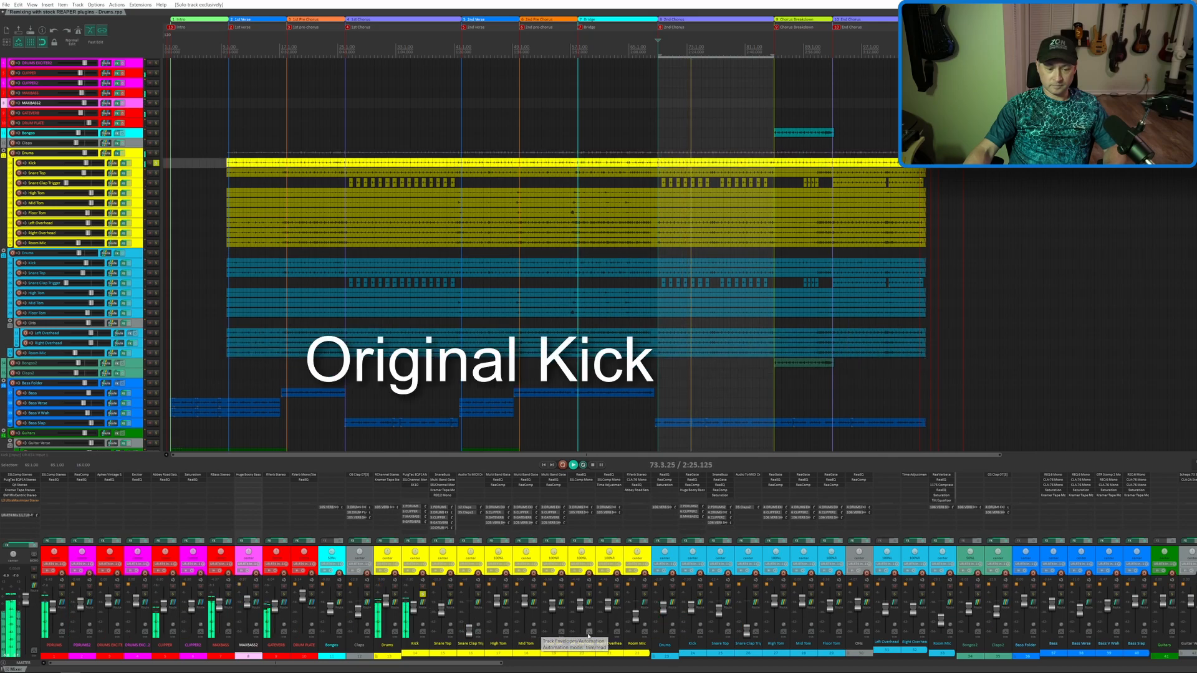
click(700, 594)
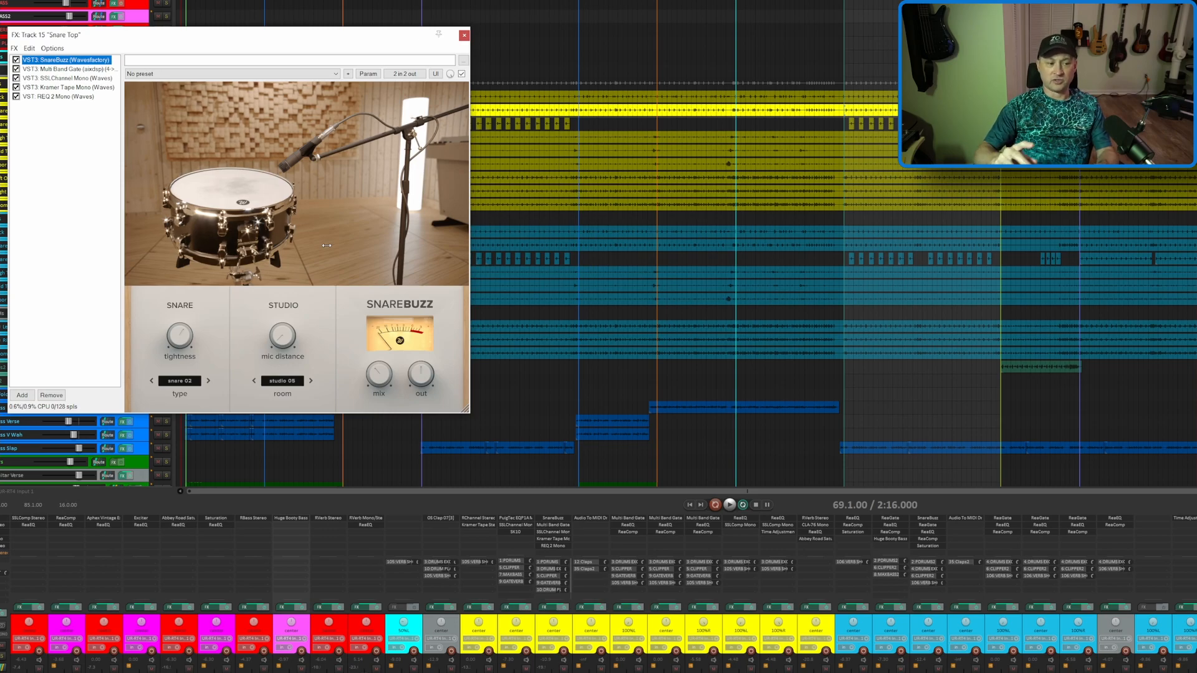
- Examine the Multi Band Gate, SSLChannel and Kramer Tape settings in the original Snare Top's effects chain
click(107, 69)
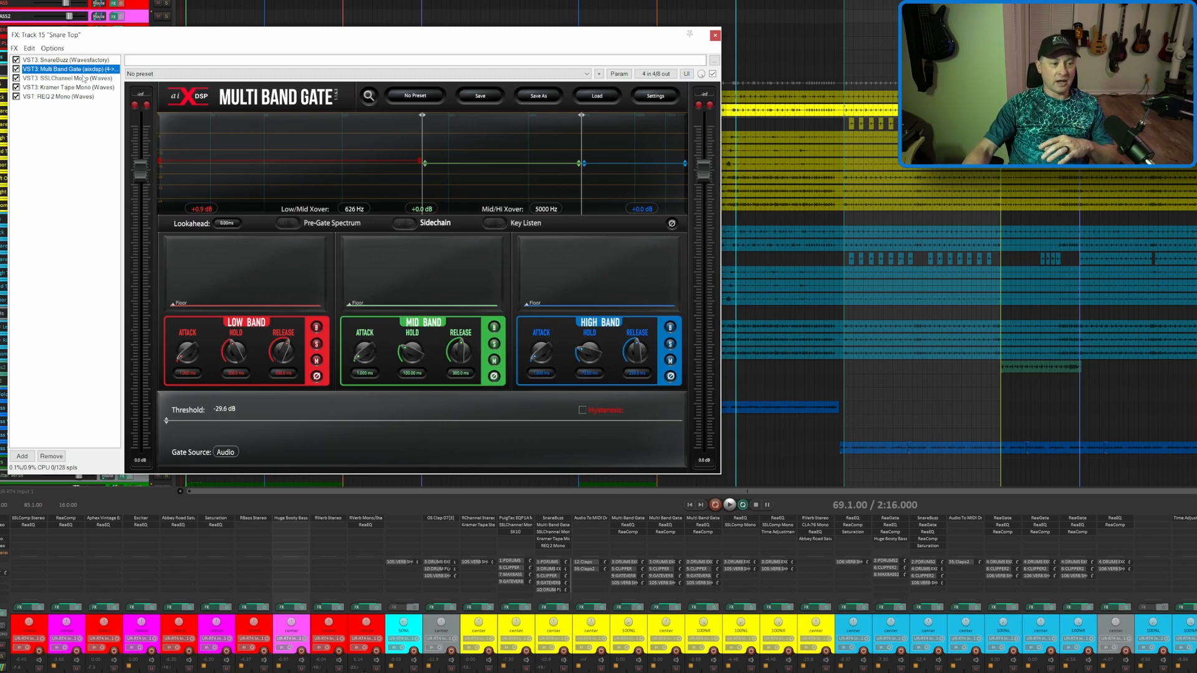
click(82, 78)
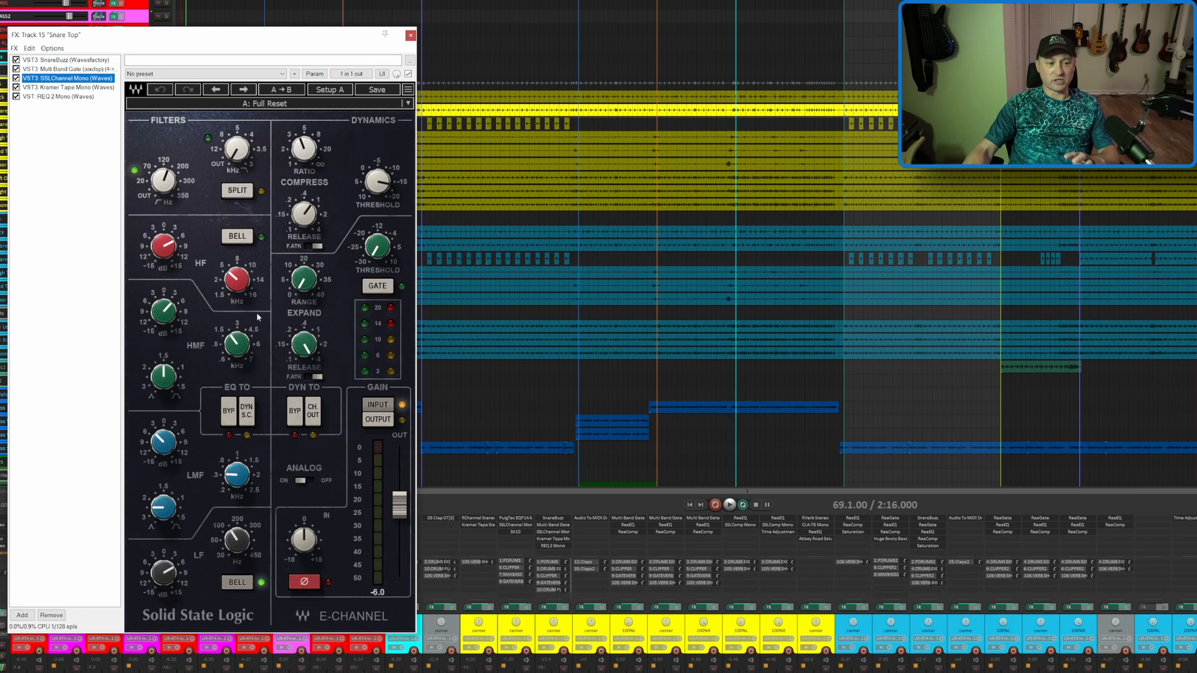
key(Down)
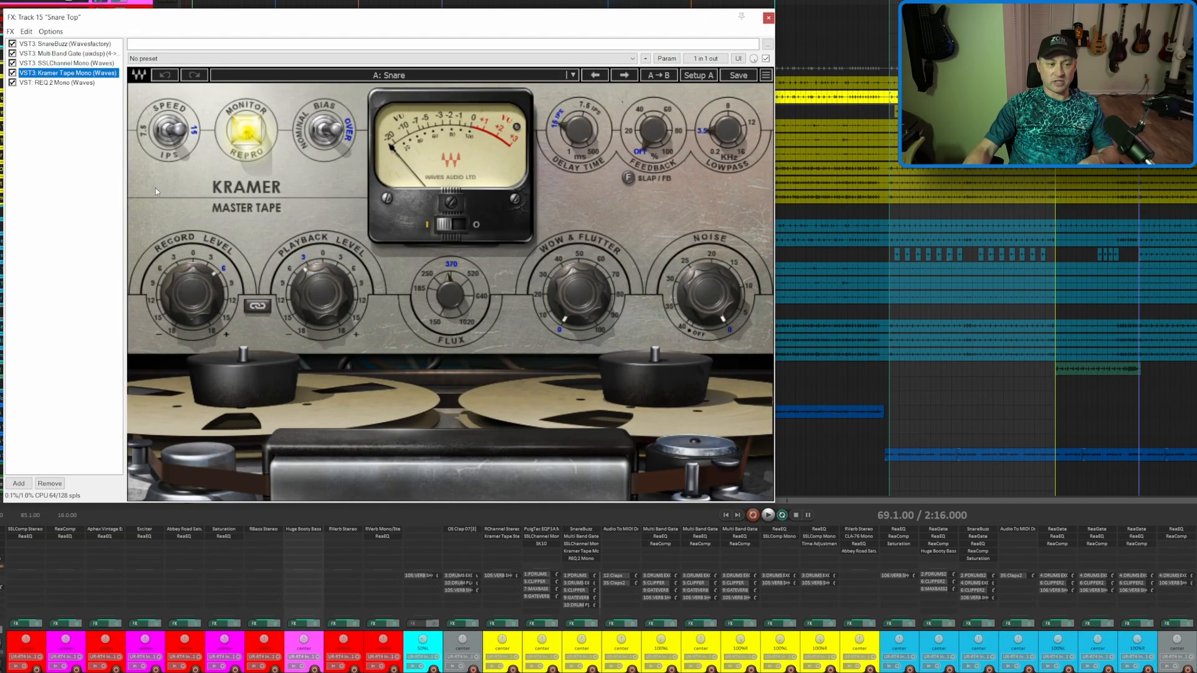
- View the original Snare Top's REQ 2, and open the stock-plugin Snare Top's effects chain to examine its SnareBuzz and ReaGate
key(Down)
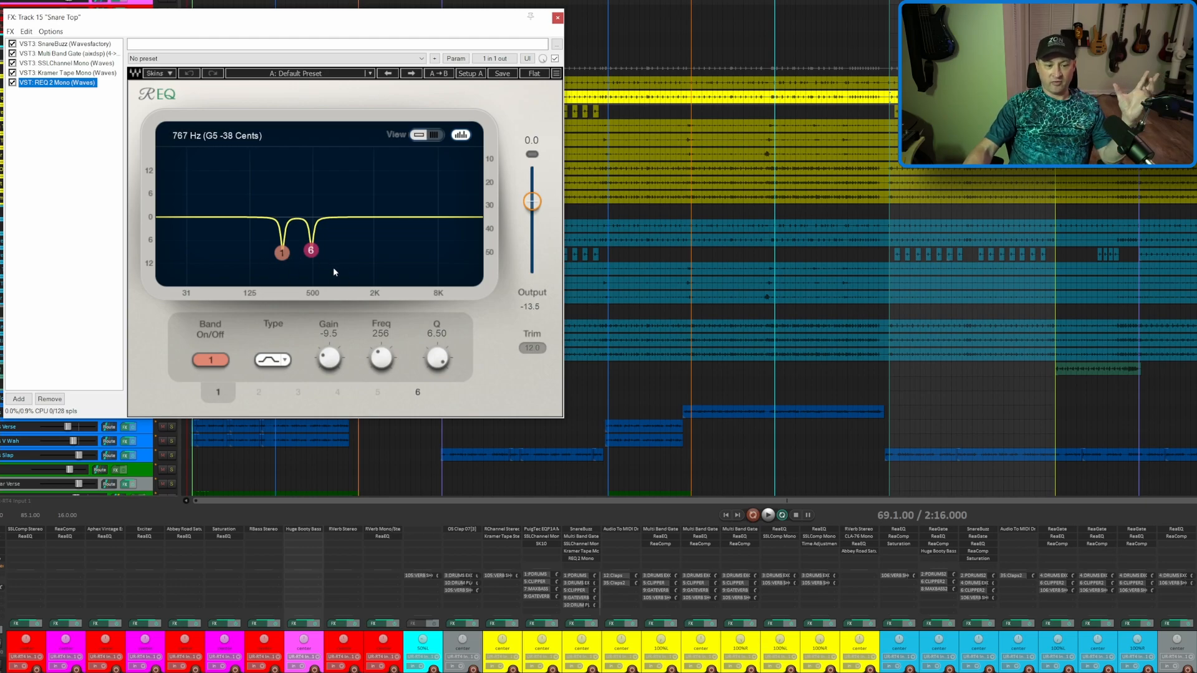
click(968, 623)
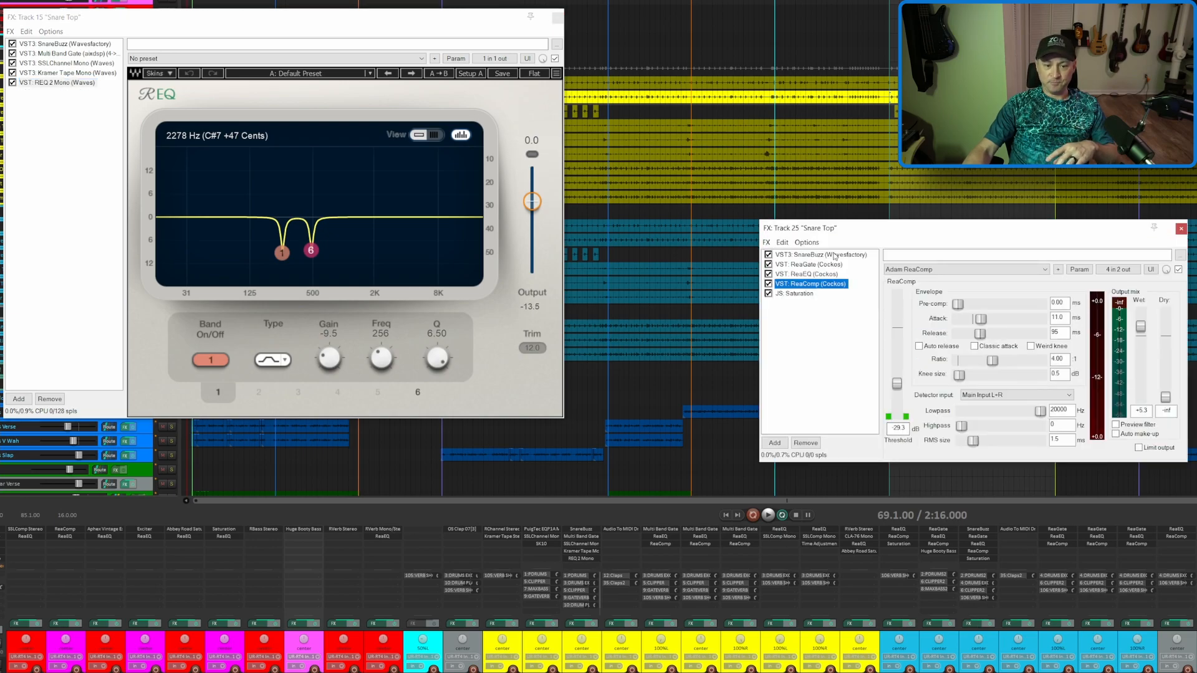
click(834, 255)
click(830, 265)
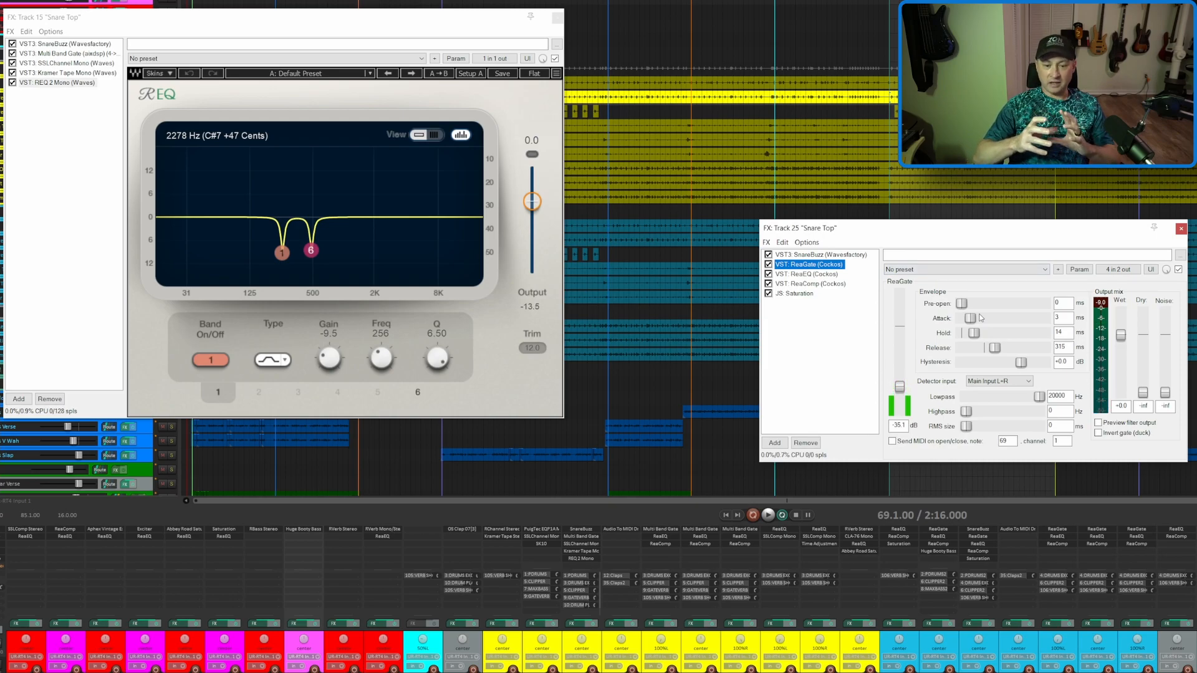
- Examine the ReaEQ, ReaComp and Saturation settings on the stock-plugin Snare Top, and close both Snare Top effects chains
click(835, 275)
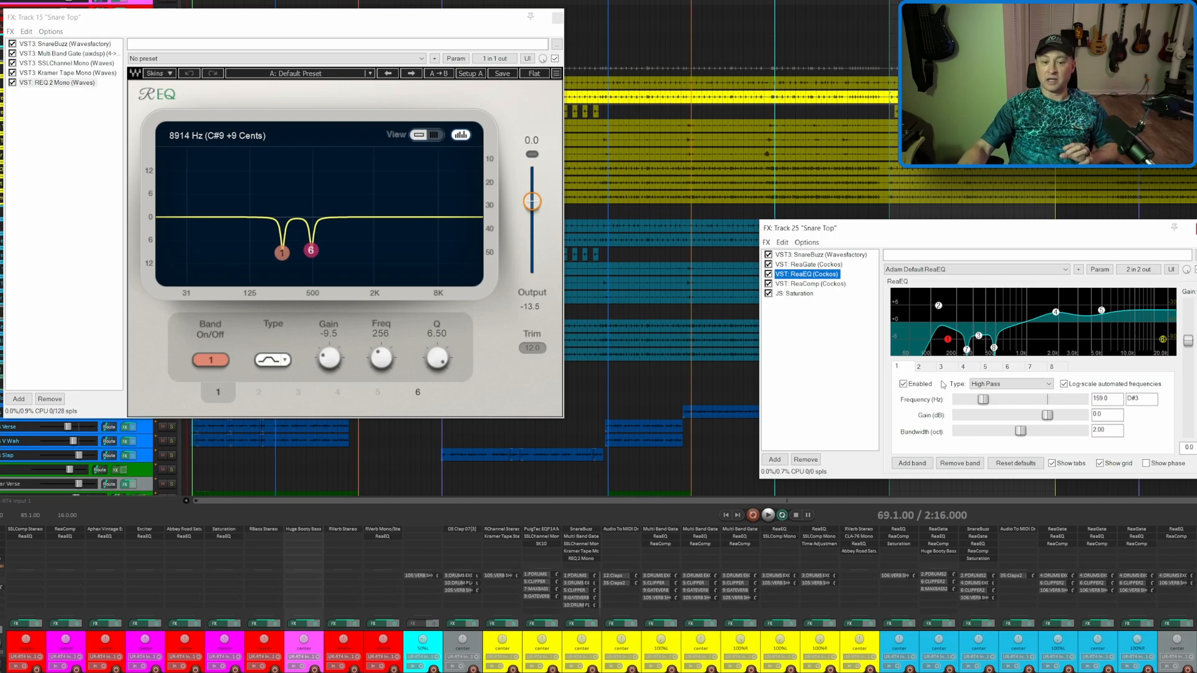
click(810, 284)
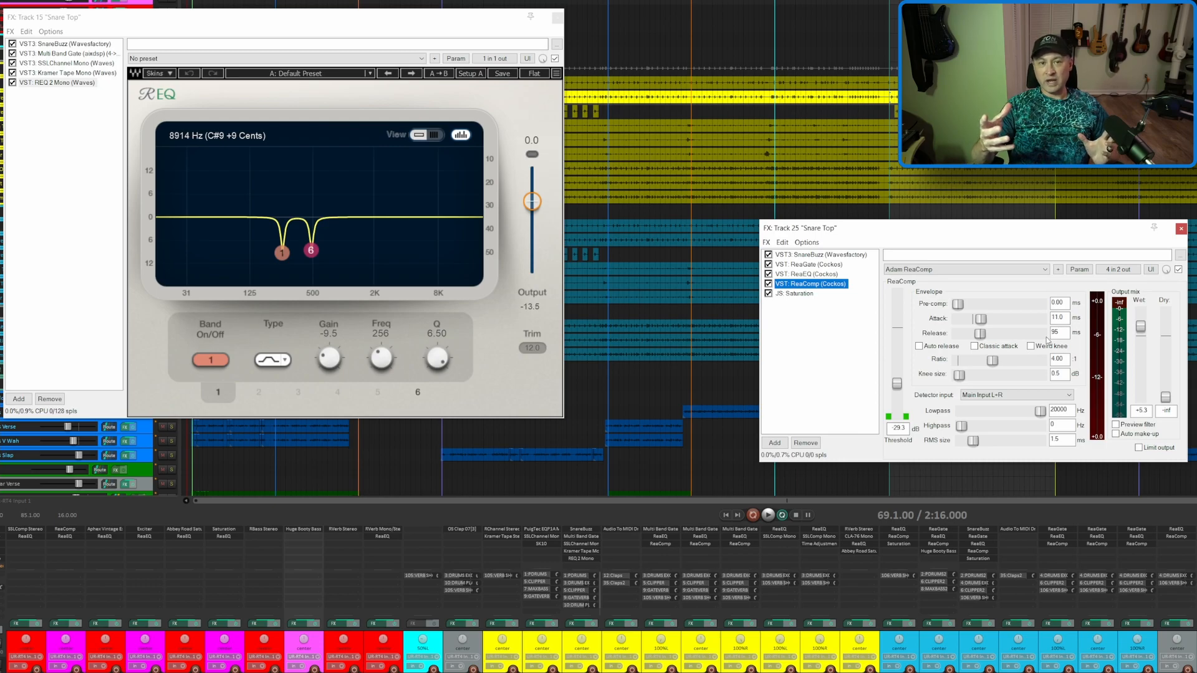
click(822, 301)
click(801, 293)
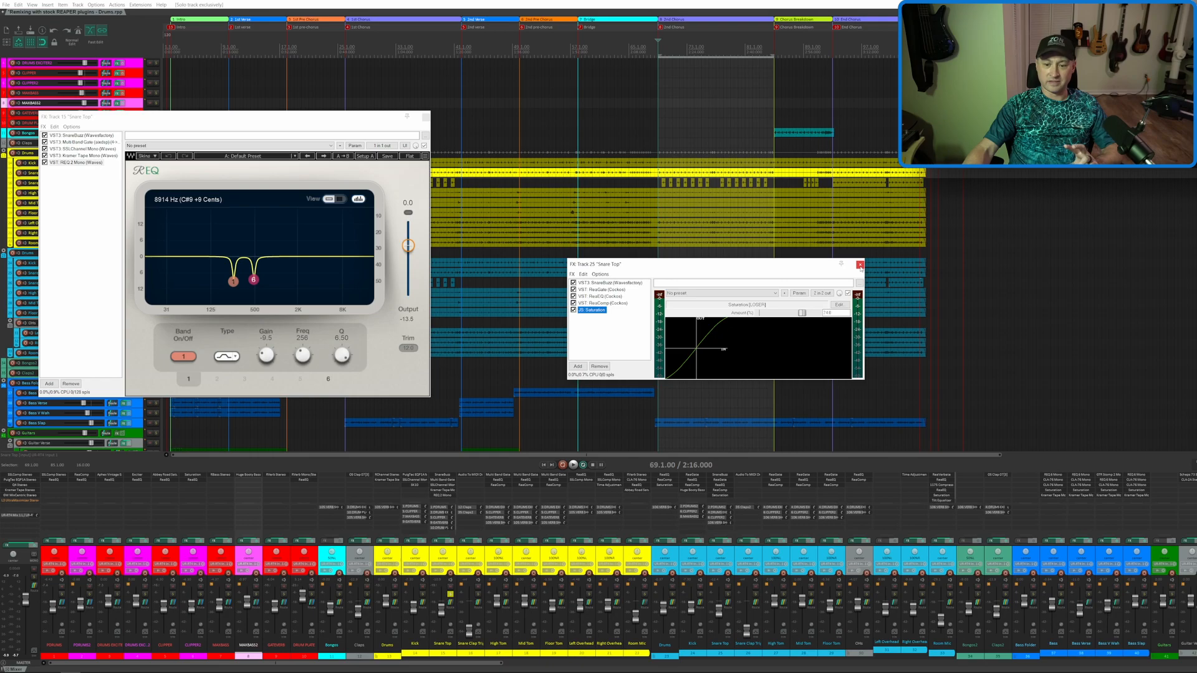
click(860, 265)
click(426, 116)
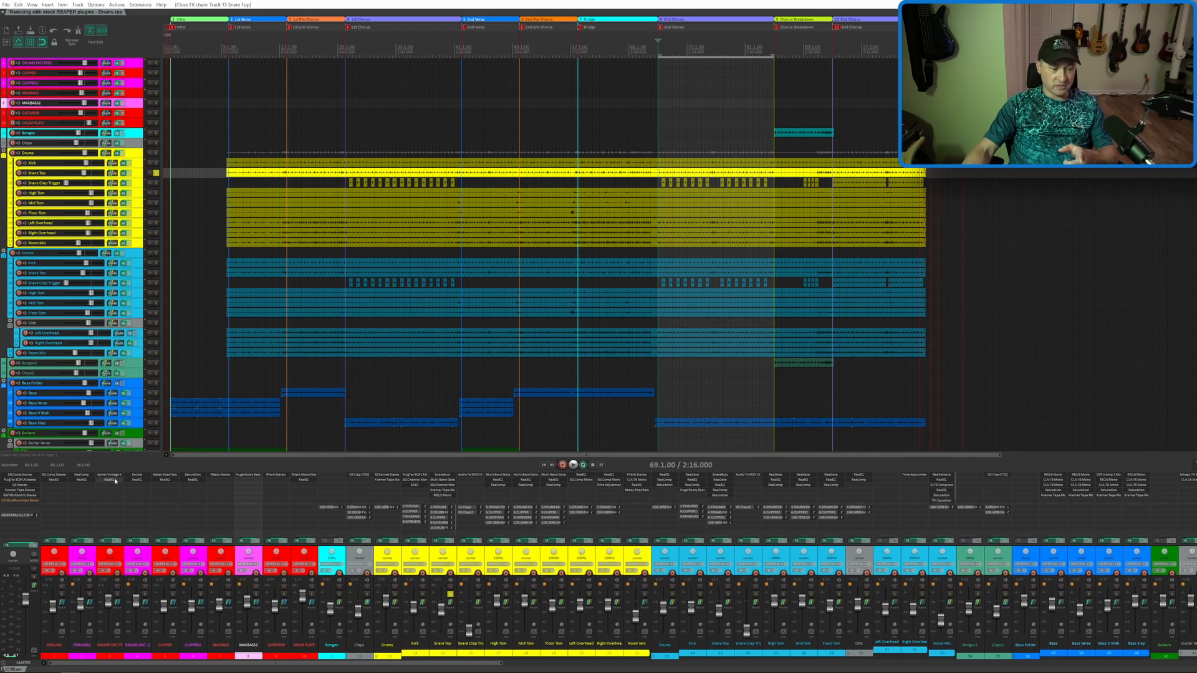
- Open the DRUMS EXCITER effects chain and examine its ReaEQ and Aphex Vintage Exciter settings, enlarging the window to show the full EQ curve
click(106, 540)
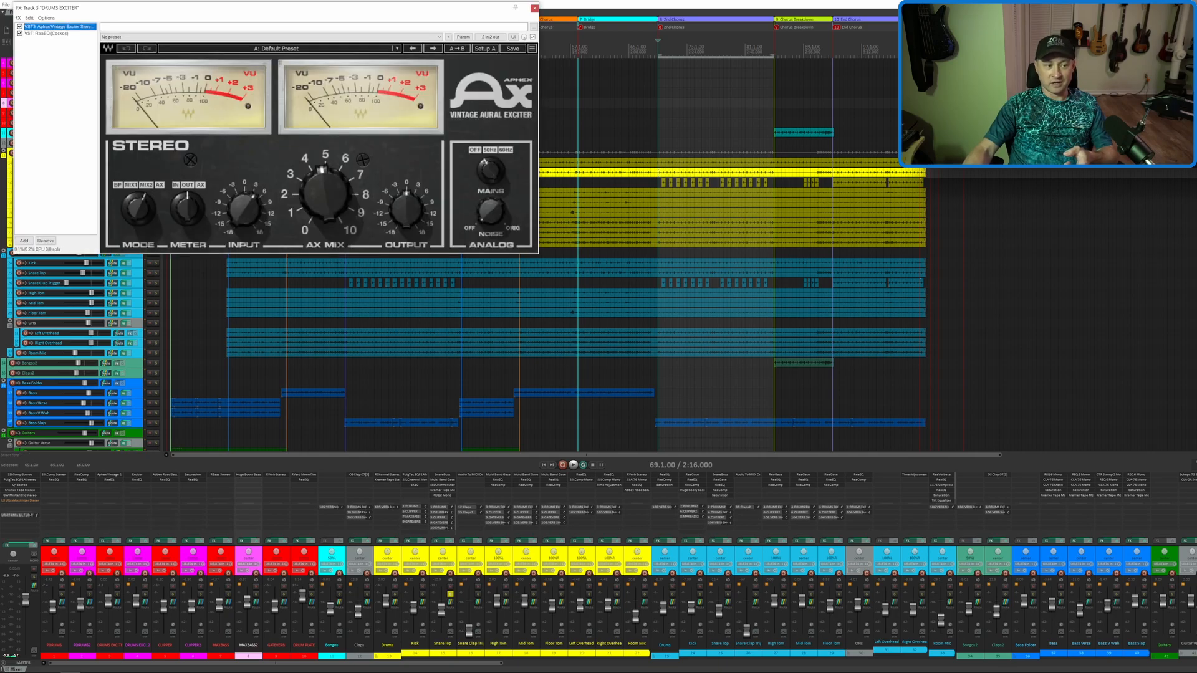
click(46, 33)
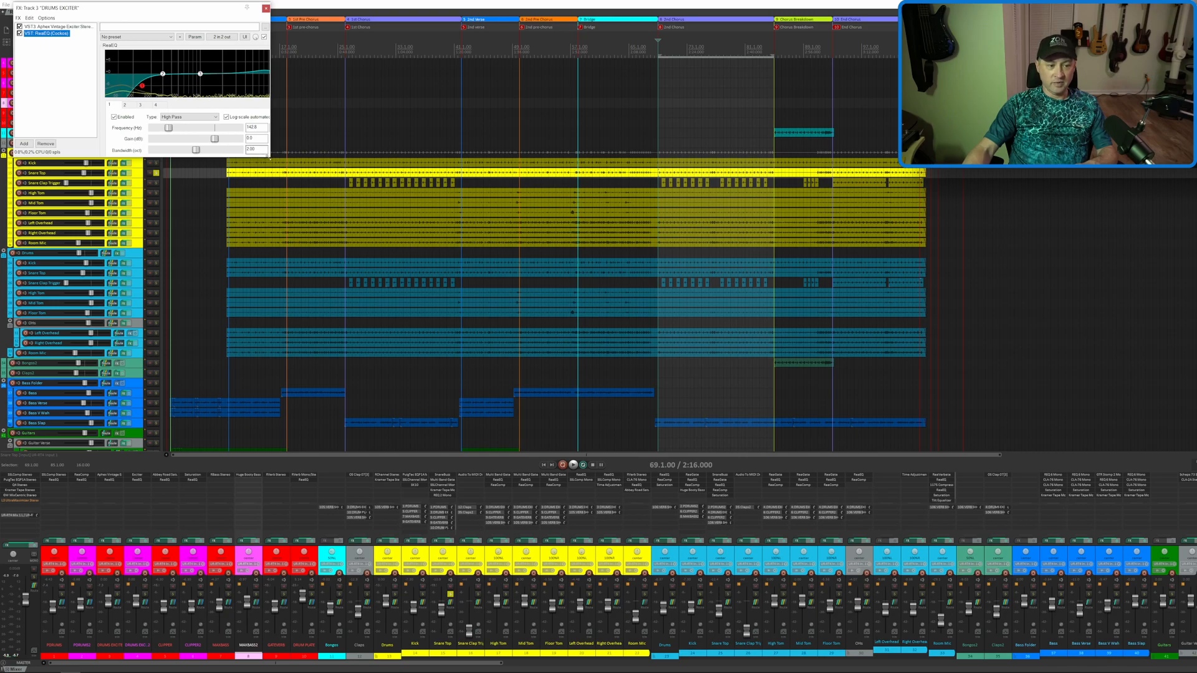
drag(270, 157, 373, 169)
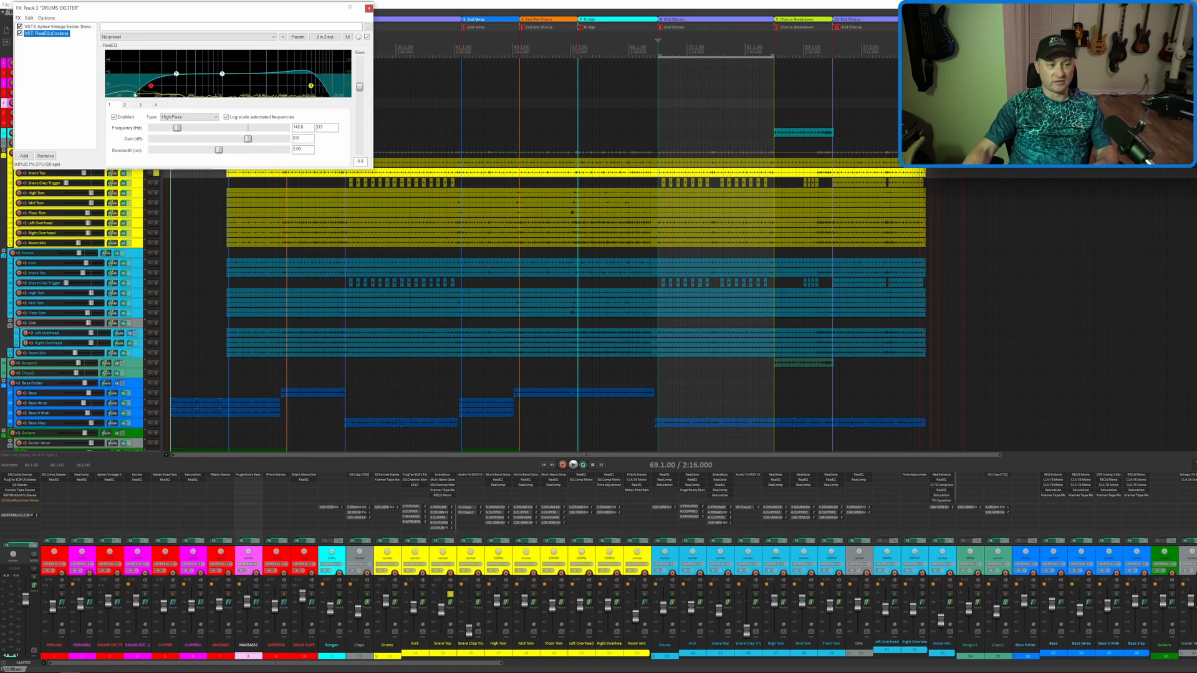
click(59, 26)
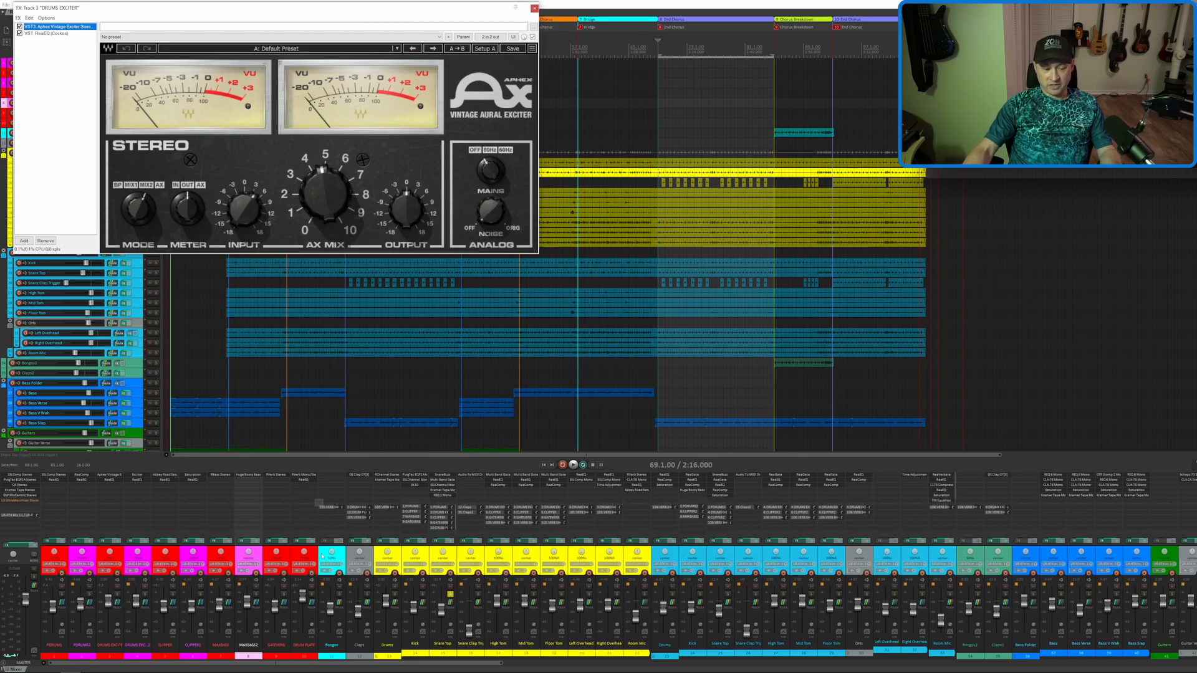
- Open the DRUMS EXCITER2 effects chain beside the Aphex exciter and examine its ReaEQ and JS Exciter settings
click(132, 543)
click(133, 542)
drag(377, 243, 809, 89)
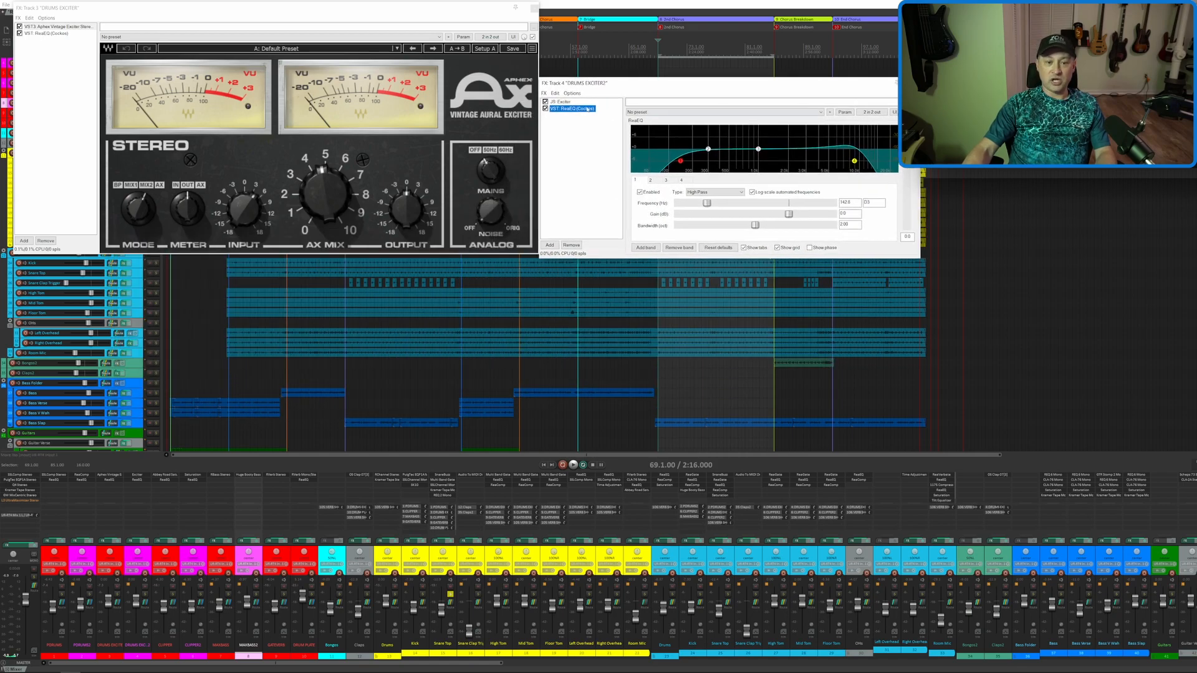
click(567, 103)
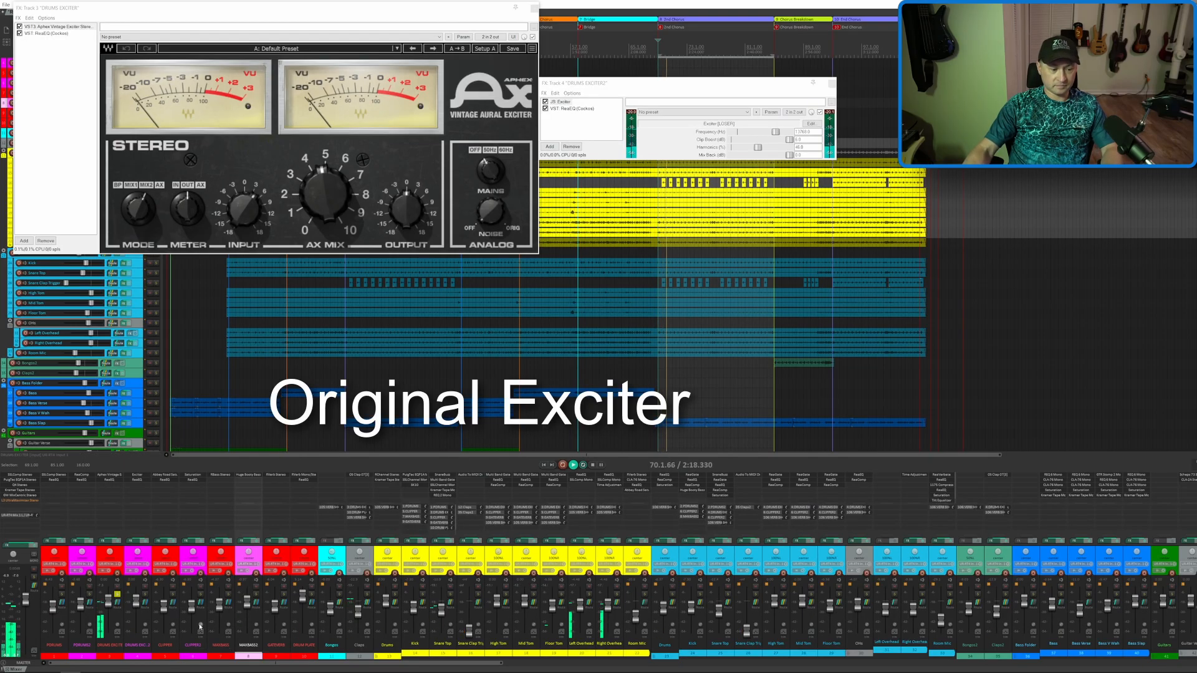
- Play the song while alternating solo between DRUMS EXCITER and DRUMS EXCITER2, stop playback, and close both effects chains
click(146, 596)
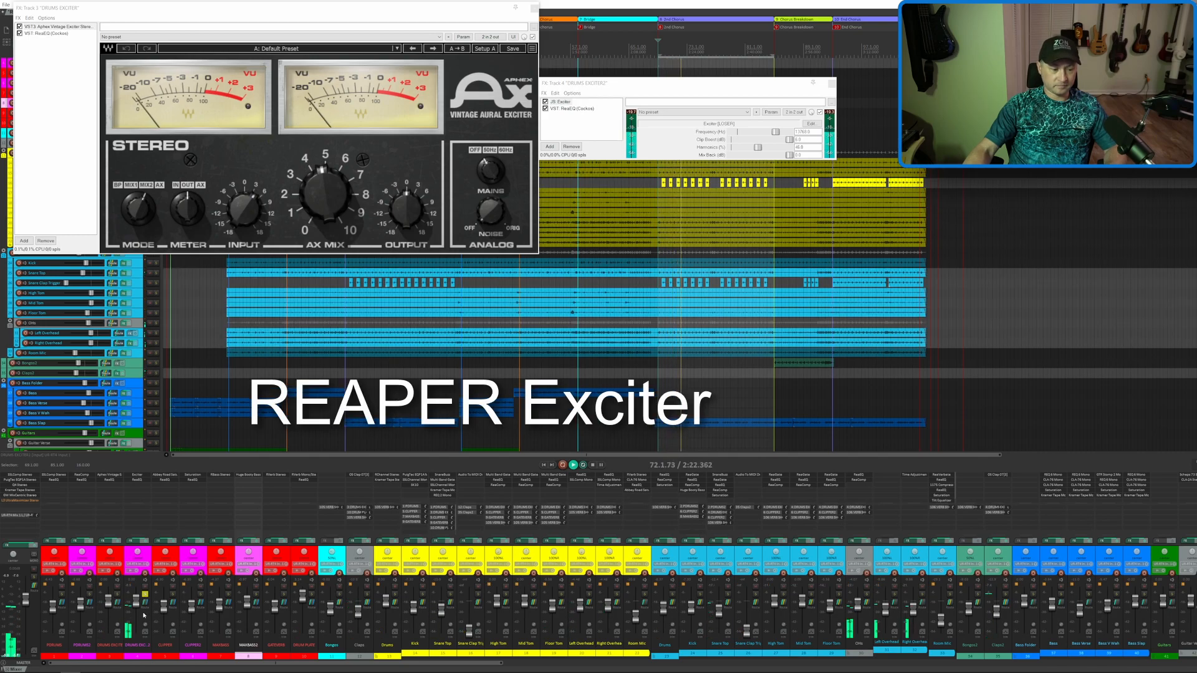
click(118, 595)
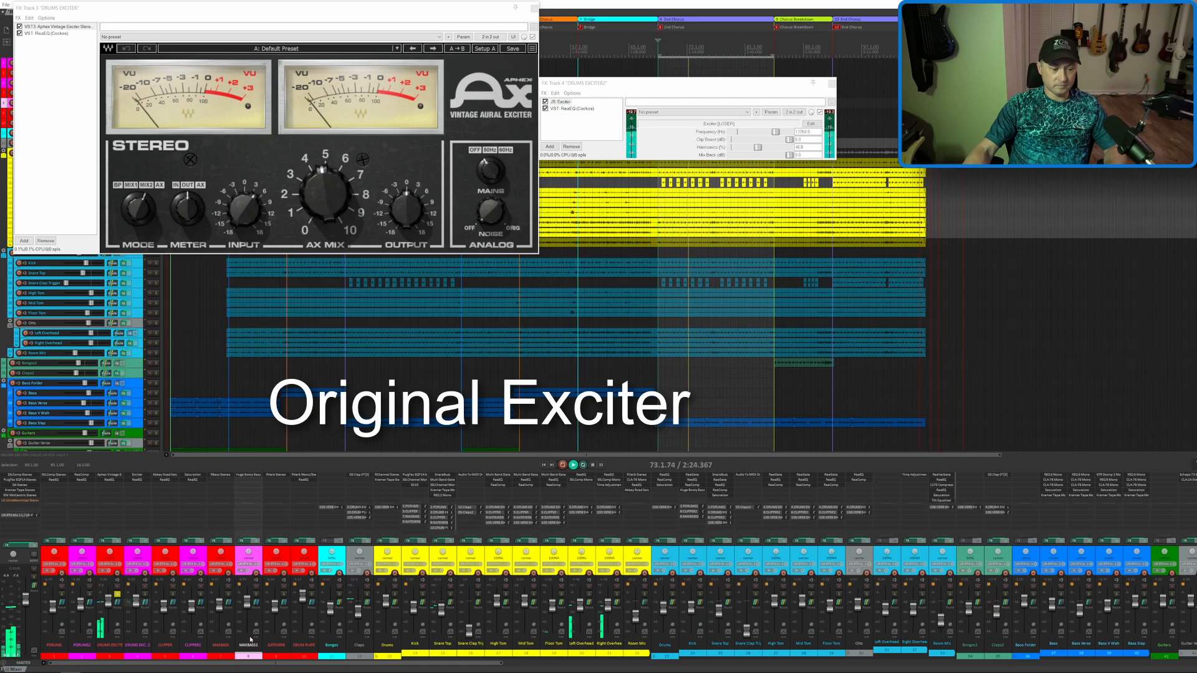
click(145, 597)
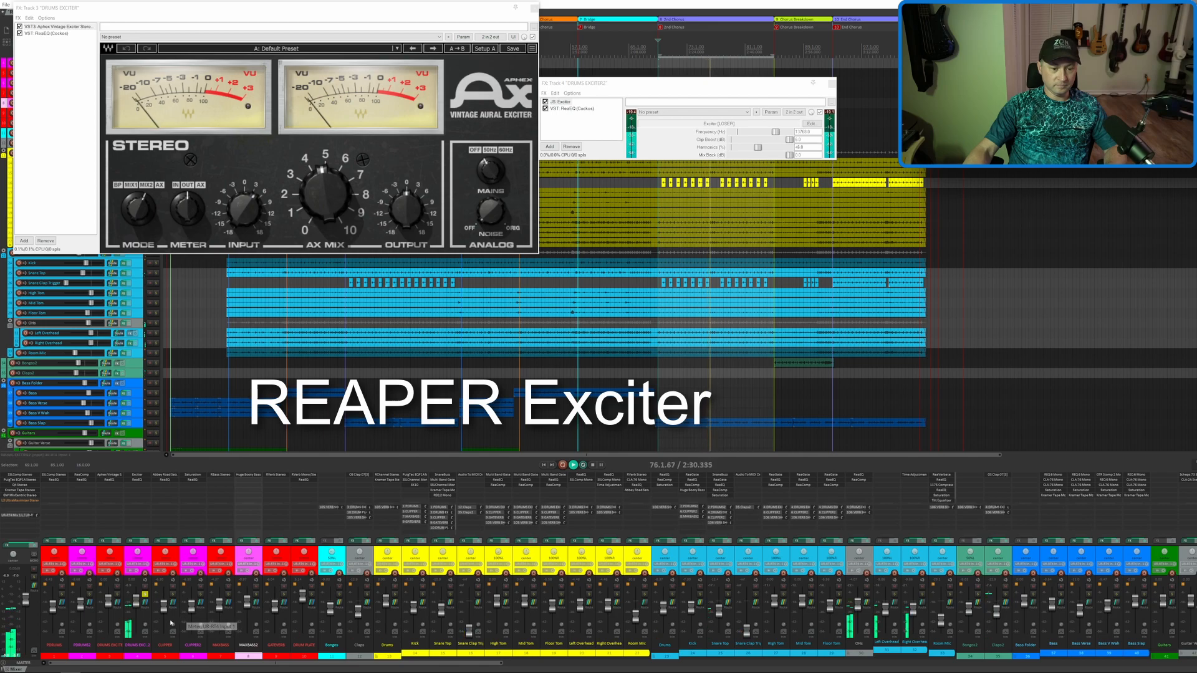
key(space)
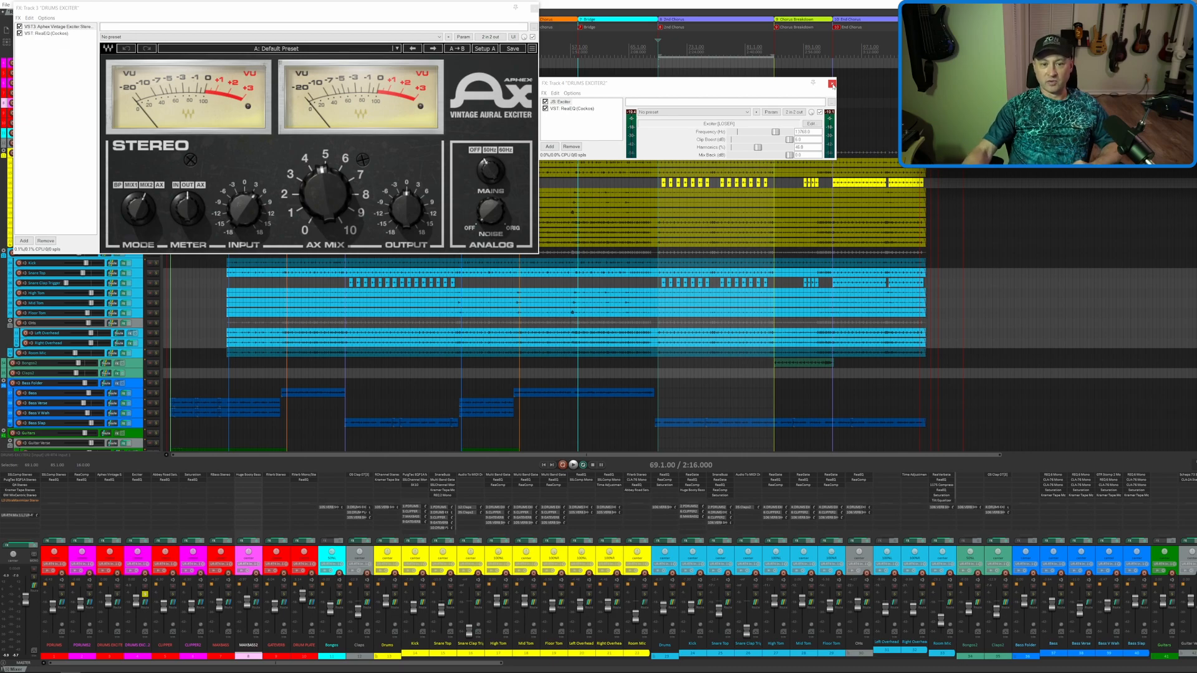
click(832, 83)
click(533, 8)
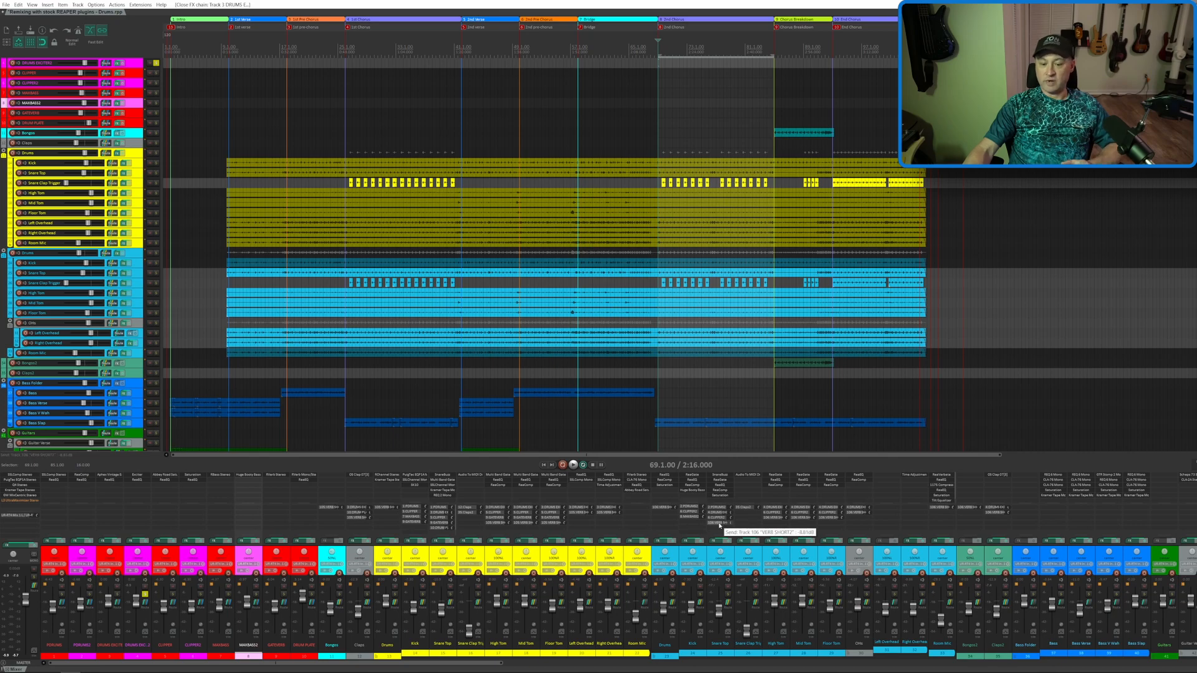
- Open the VERB SHORT effects chain and examine its CLA-76, RVerb, REQ 2 and S1 Imager settings, including the first REQ band
drag(494, 663, 1196, 663)
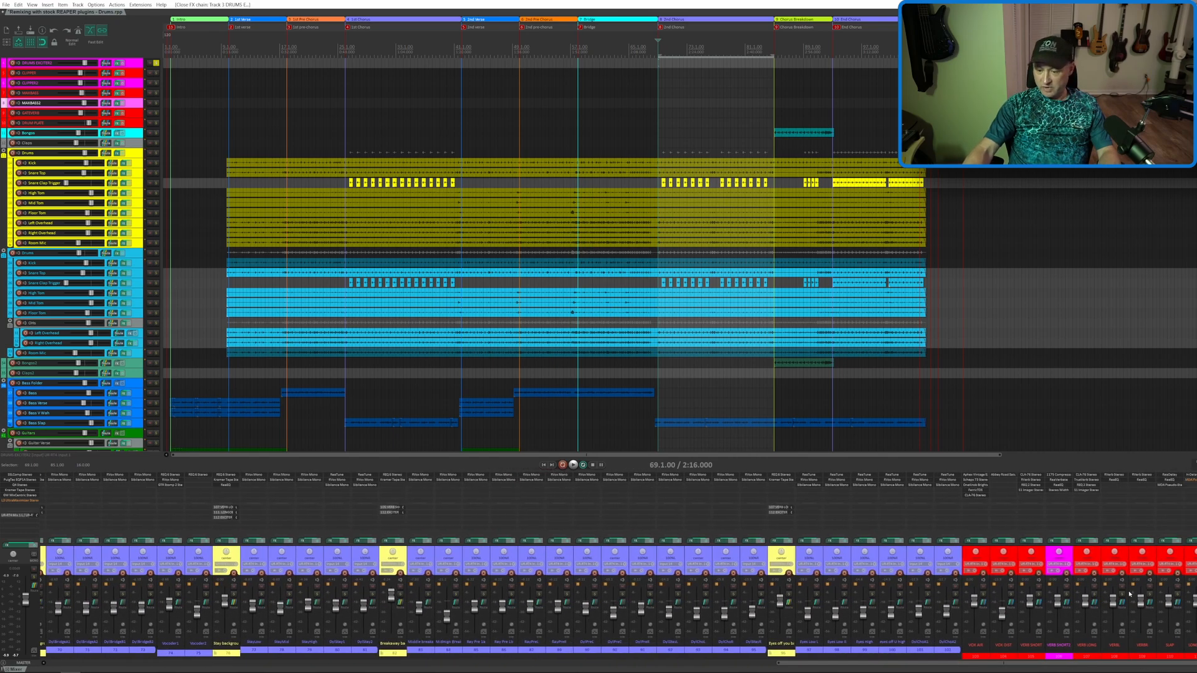
click(1026, 541)
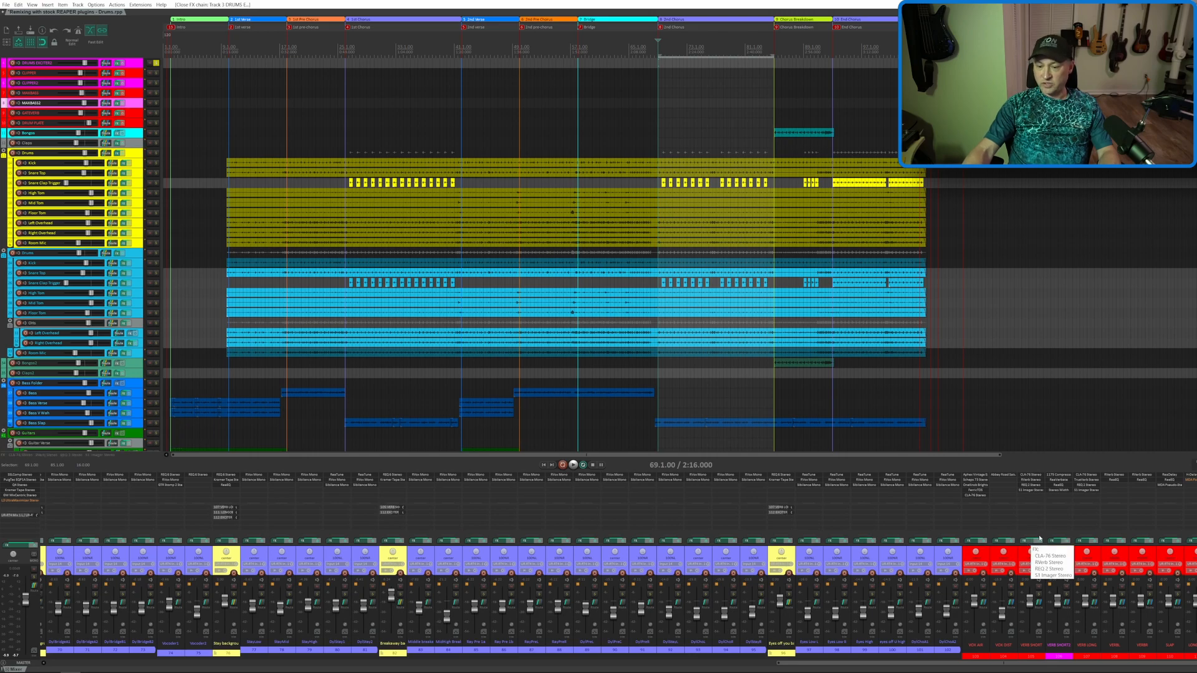
drag(750, 236, 346, 101)
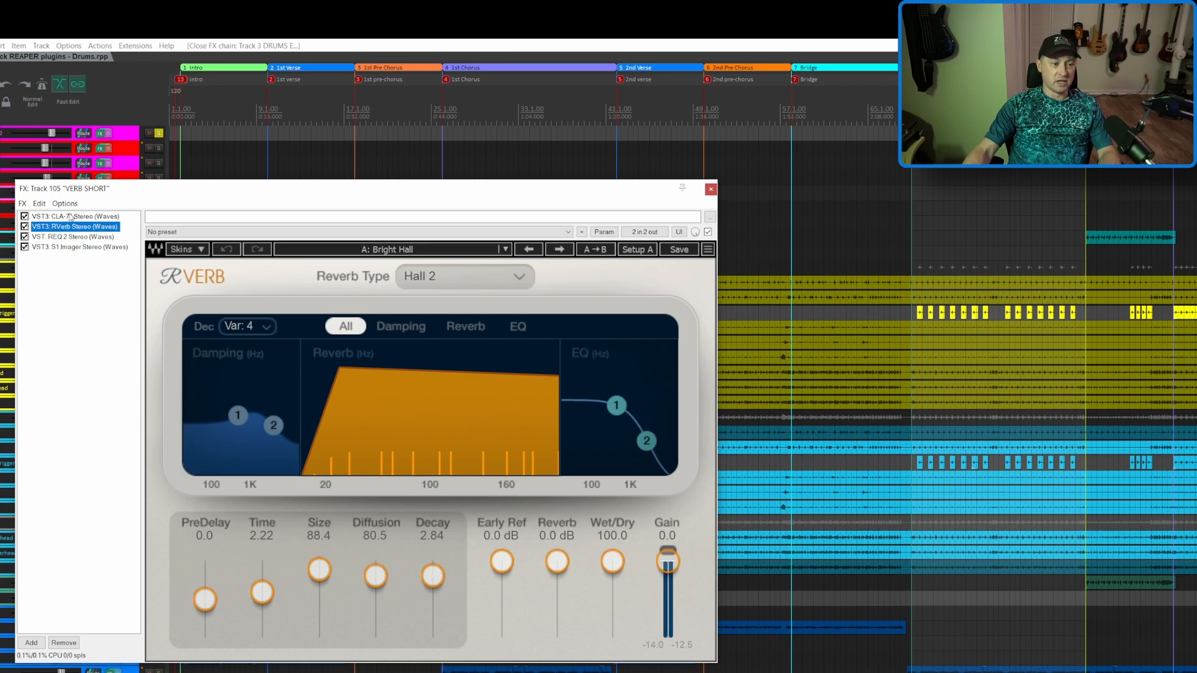
click(70, 216)
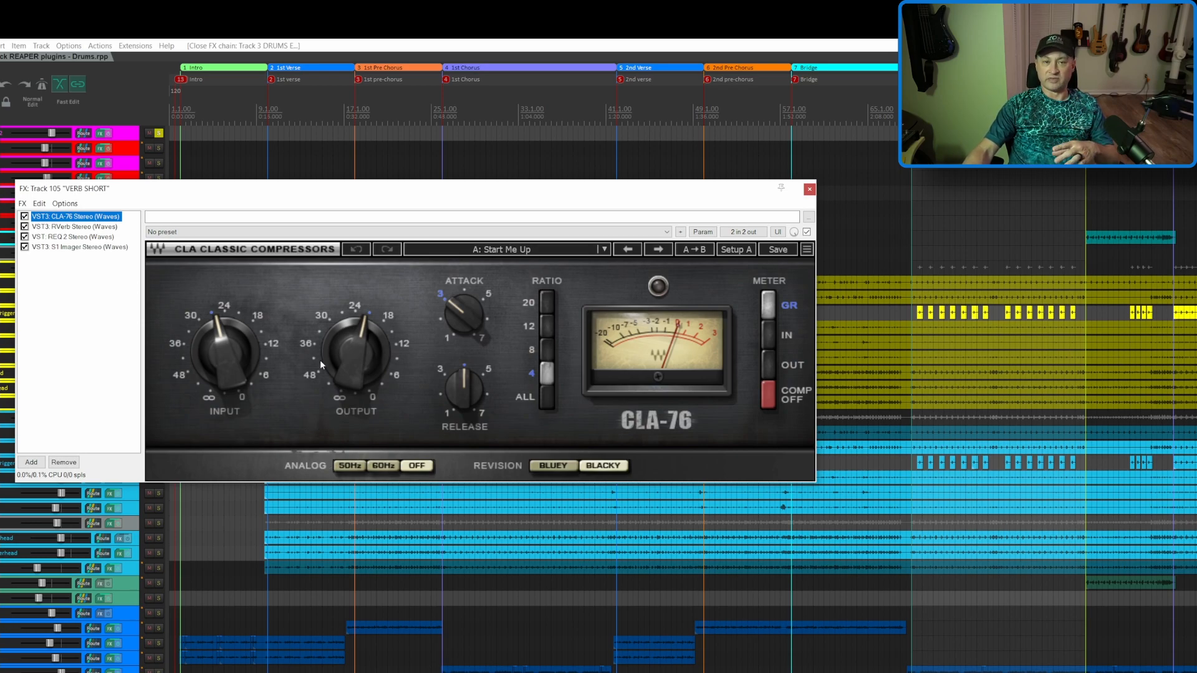
mouse_move(324, 361)
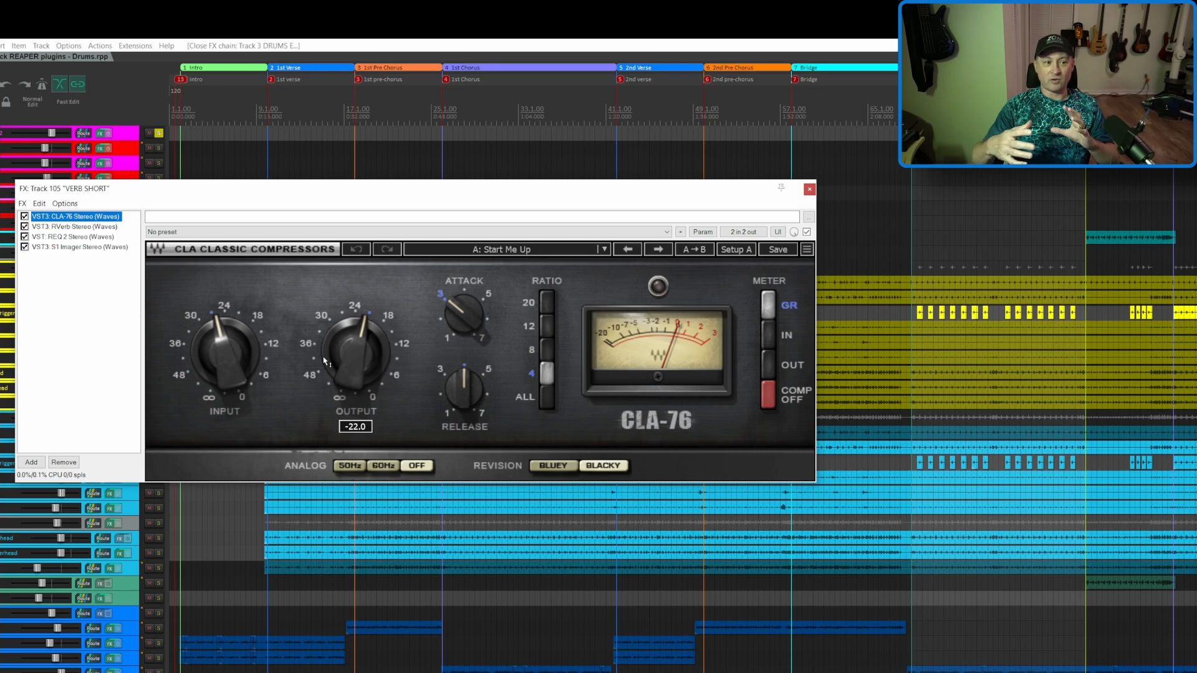
click(75, 227)
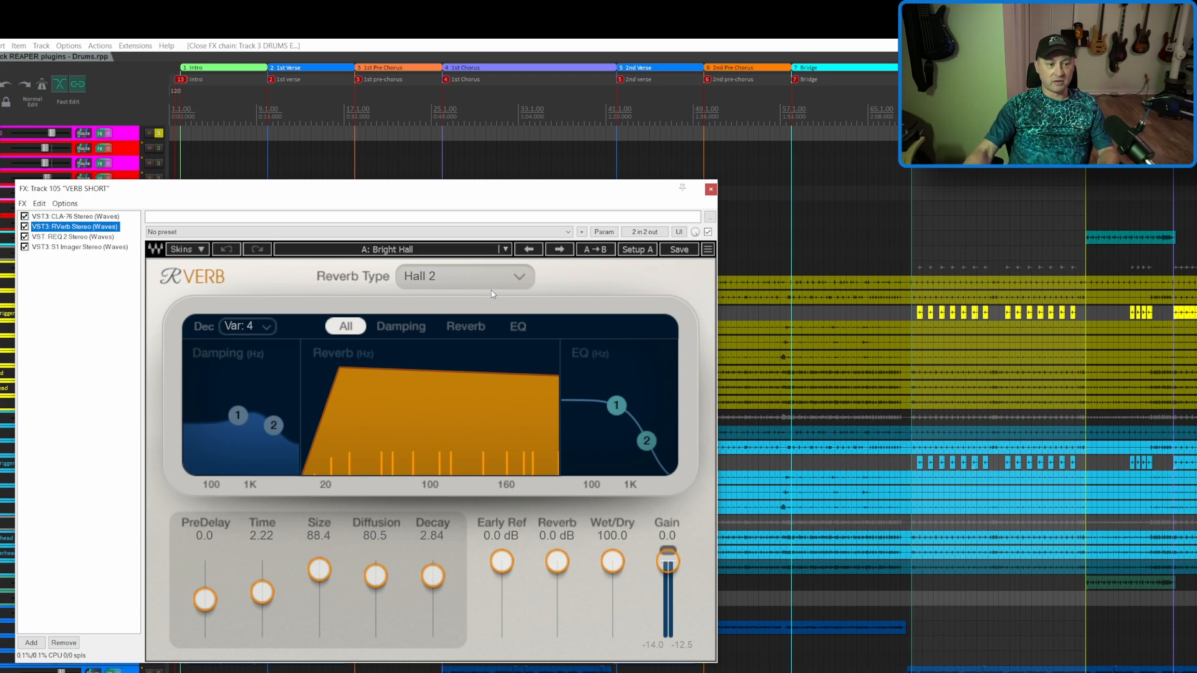
click(94, 238)
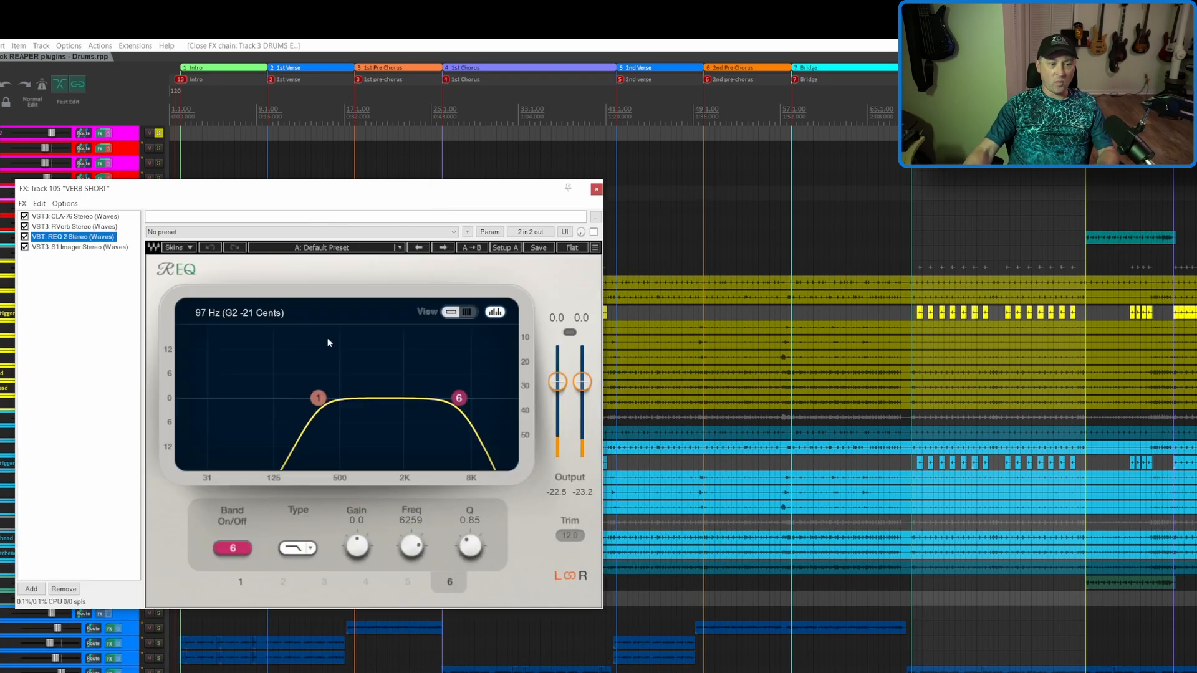
click(242, 579)
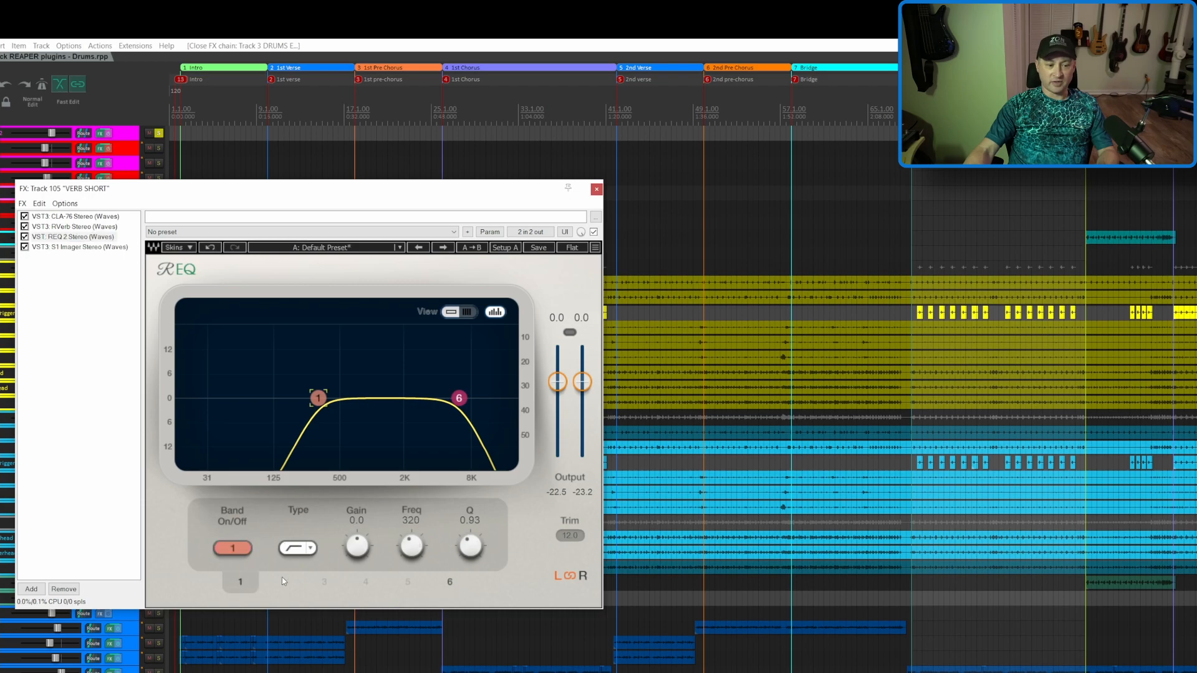
click(90, 247)
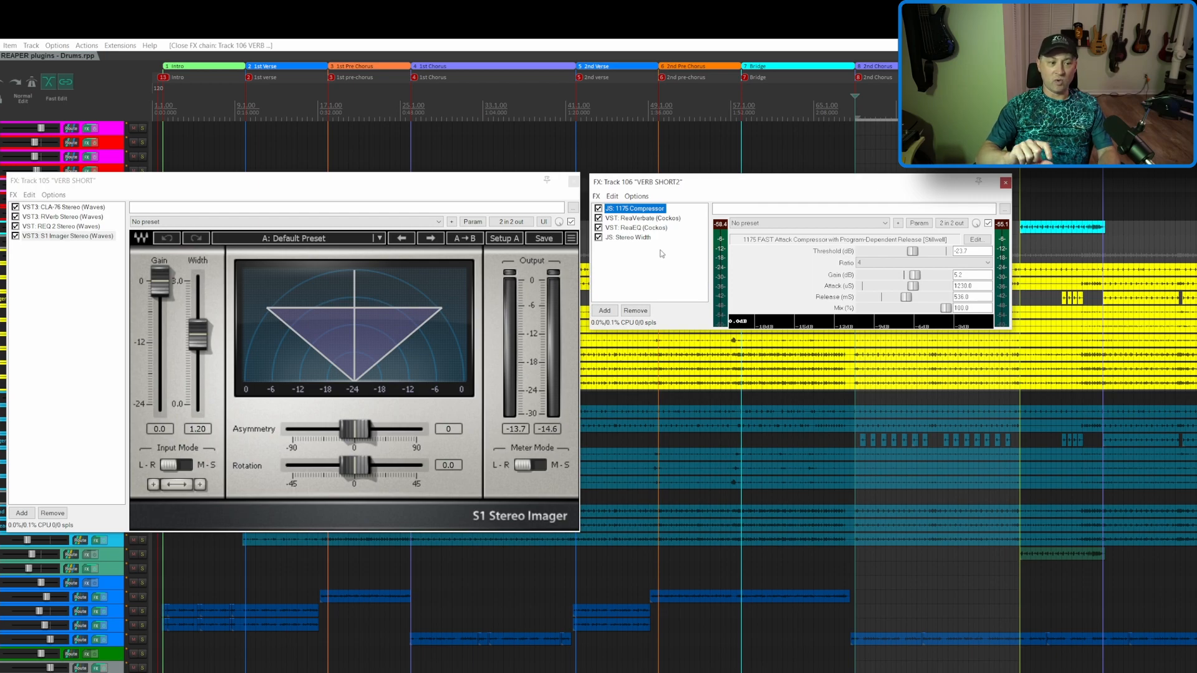
- Place the VERB SHORT2 effects chain beside the CLA-76 and examine its 1175 Compressor, ReaVerbate, ReaEQ and Stereo Width settings
click(88, 208)
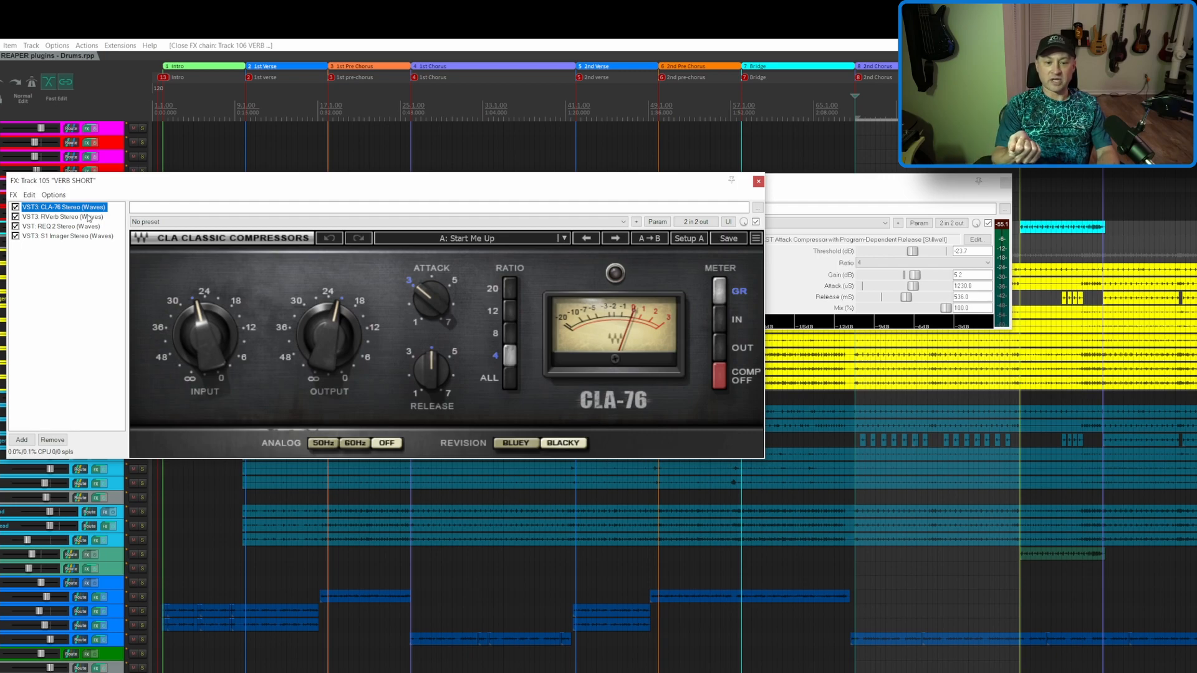
click(876, 191)
drag(876, 191, 1051, 191)
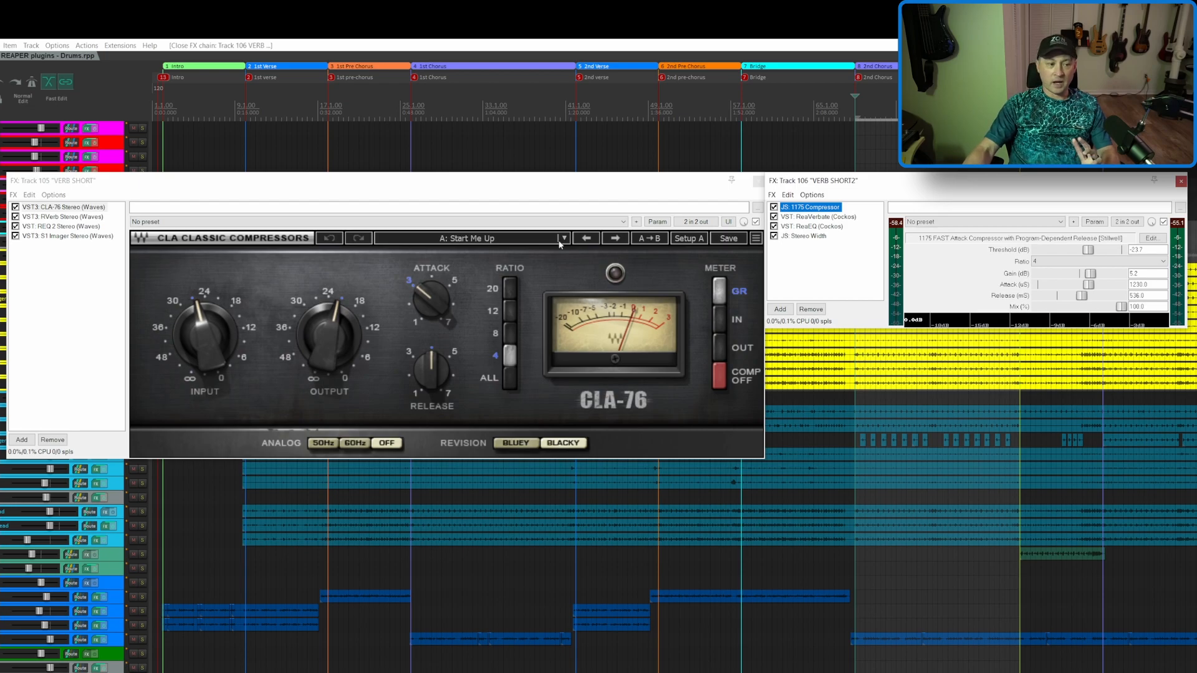
click(804, 217)
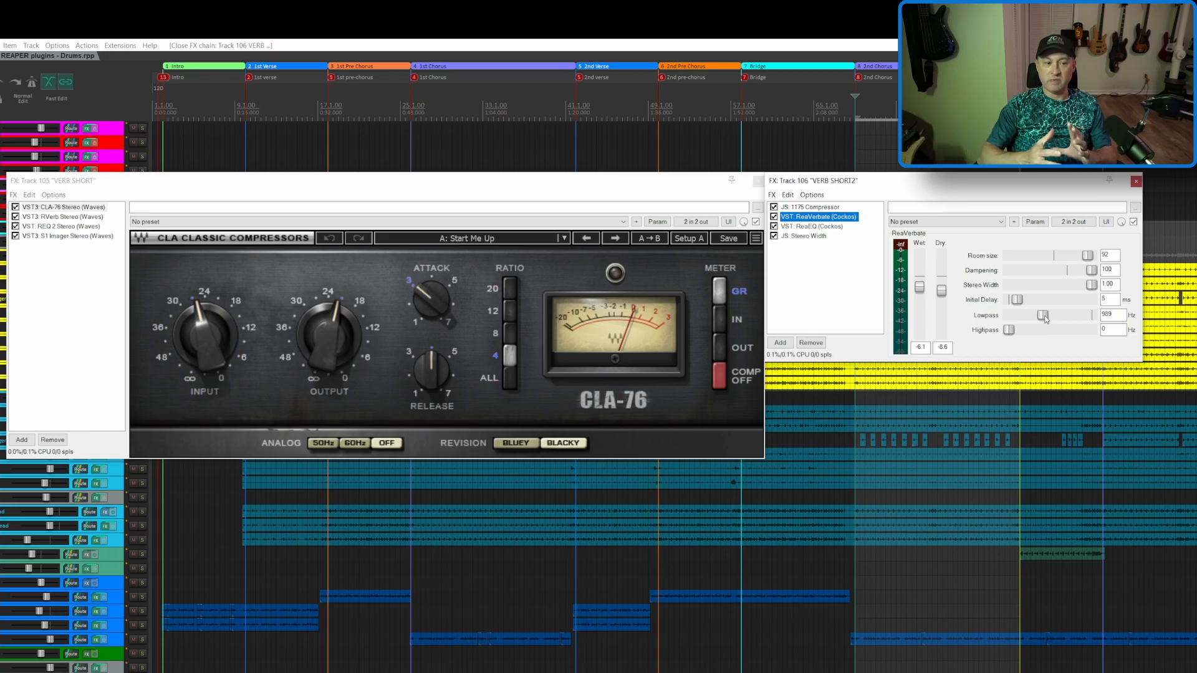
click(814, 226)
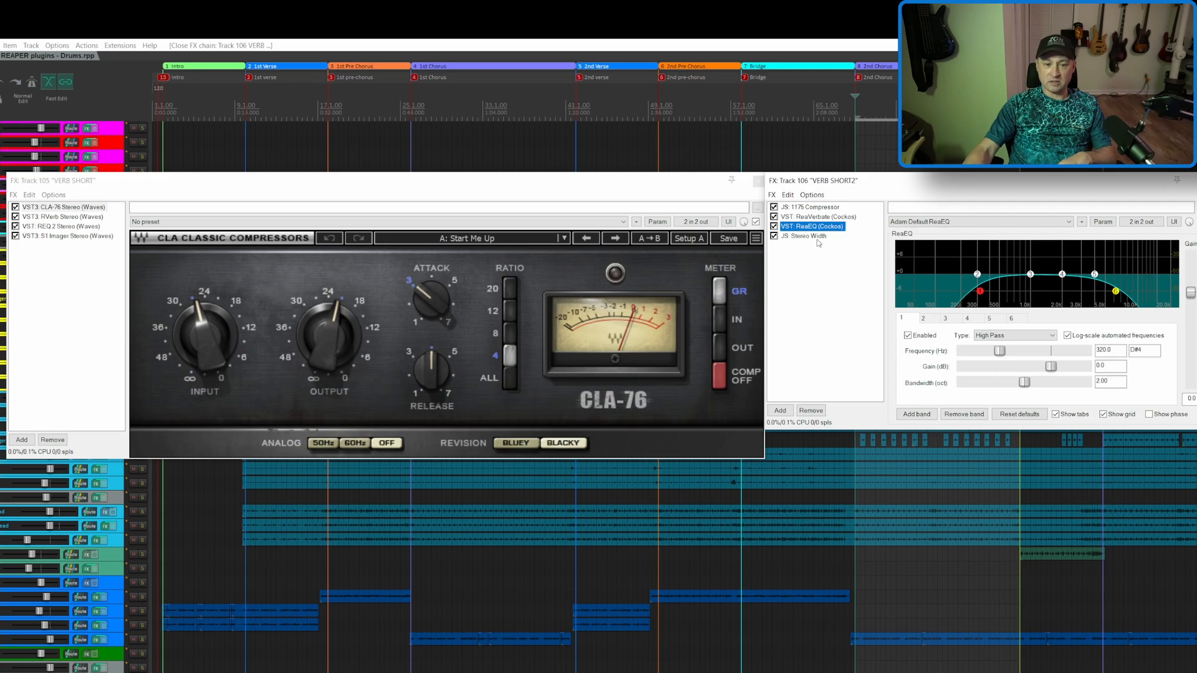
click(813, 237)
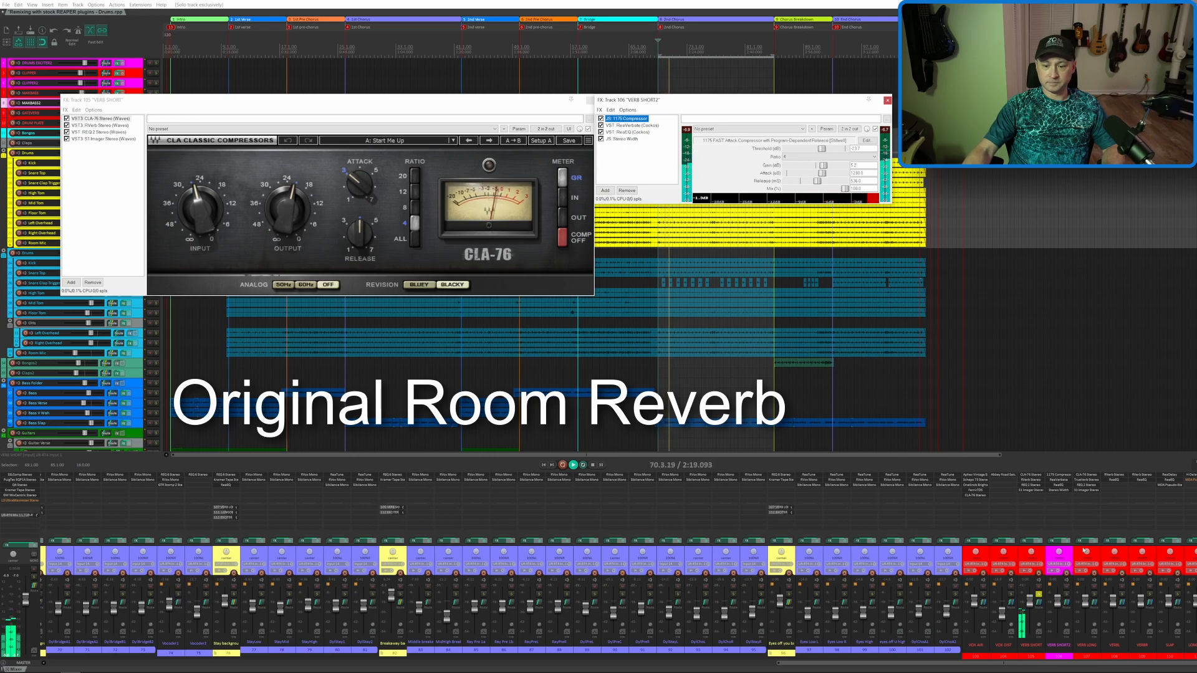
- Play the song while exclusively soloing VERB SHORT and VERB SHORT2 in alternation to compare the two room reverbs
ctrl+alt+click(1066, 596)
ctrl+alt+click(1066, 597)
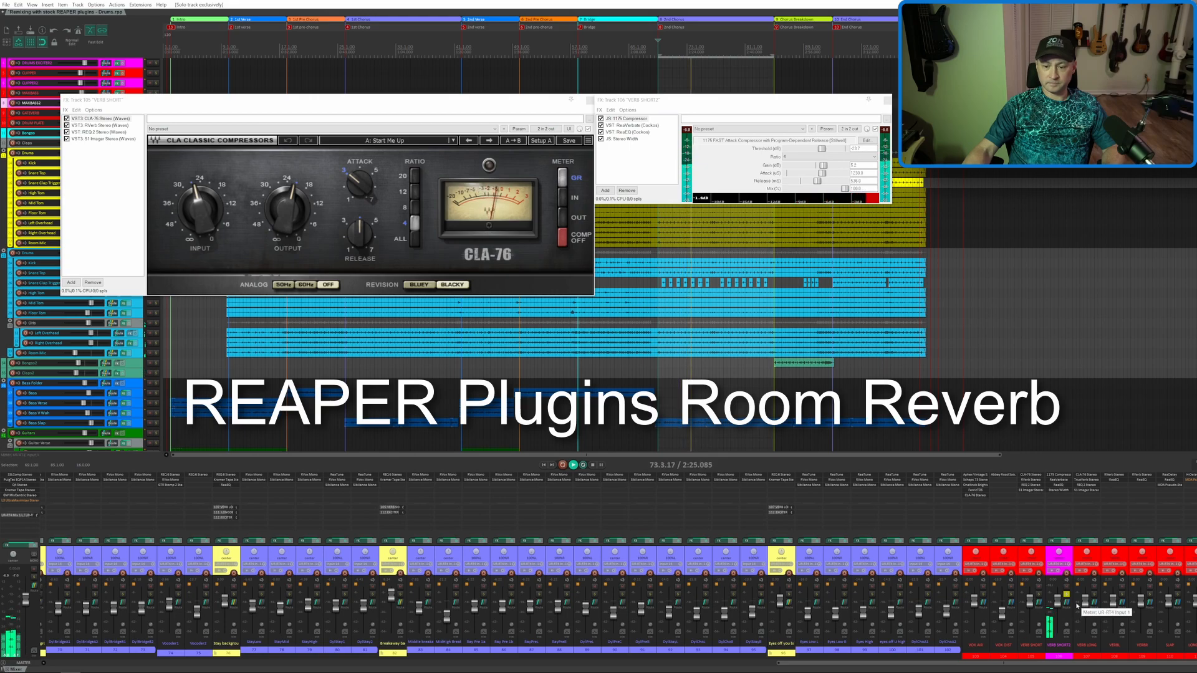
ctrl+alt+click(1039, 597)
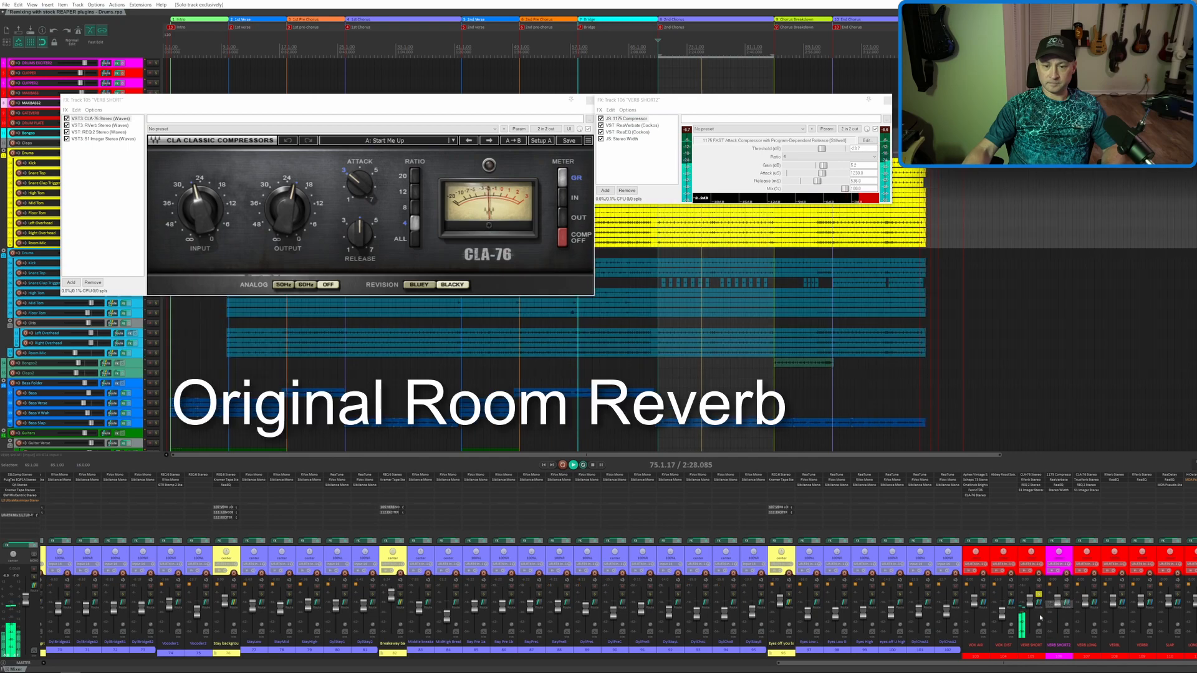
ctrl+alt+click(1066, 598)
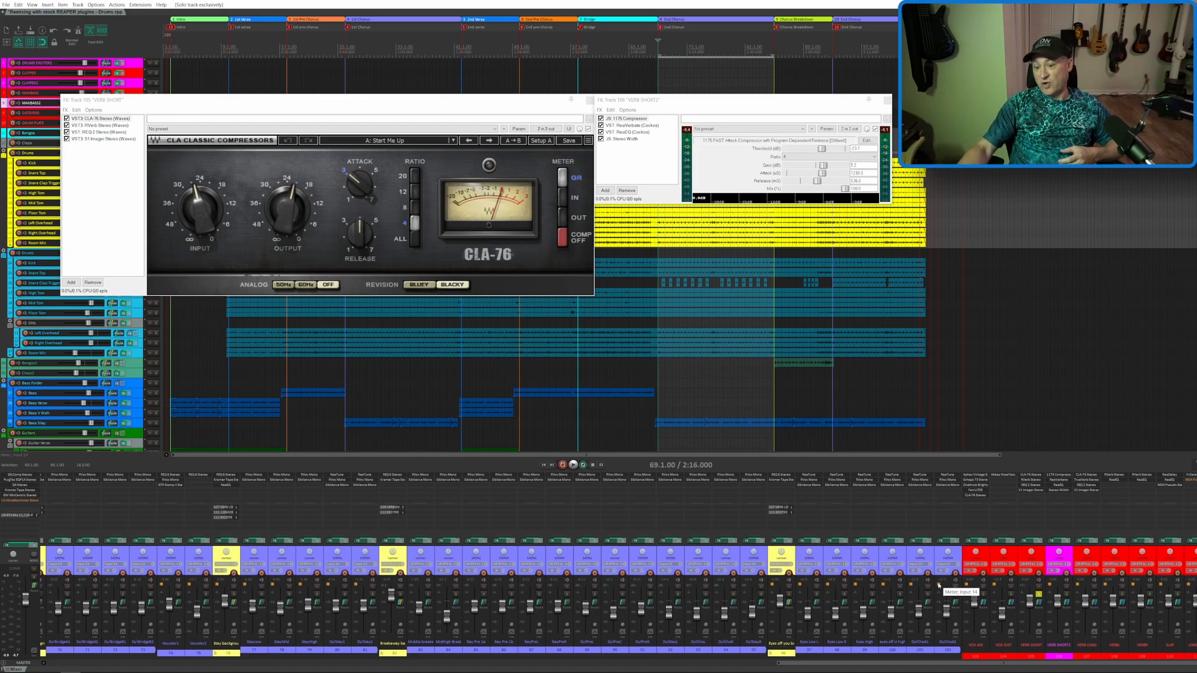
- Bring the drum tracks back into view in the mixer and close the VERB SHORT2 and VERB SHORT effects chains
drag(861, 663, 127, 637)
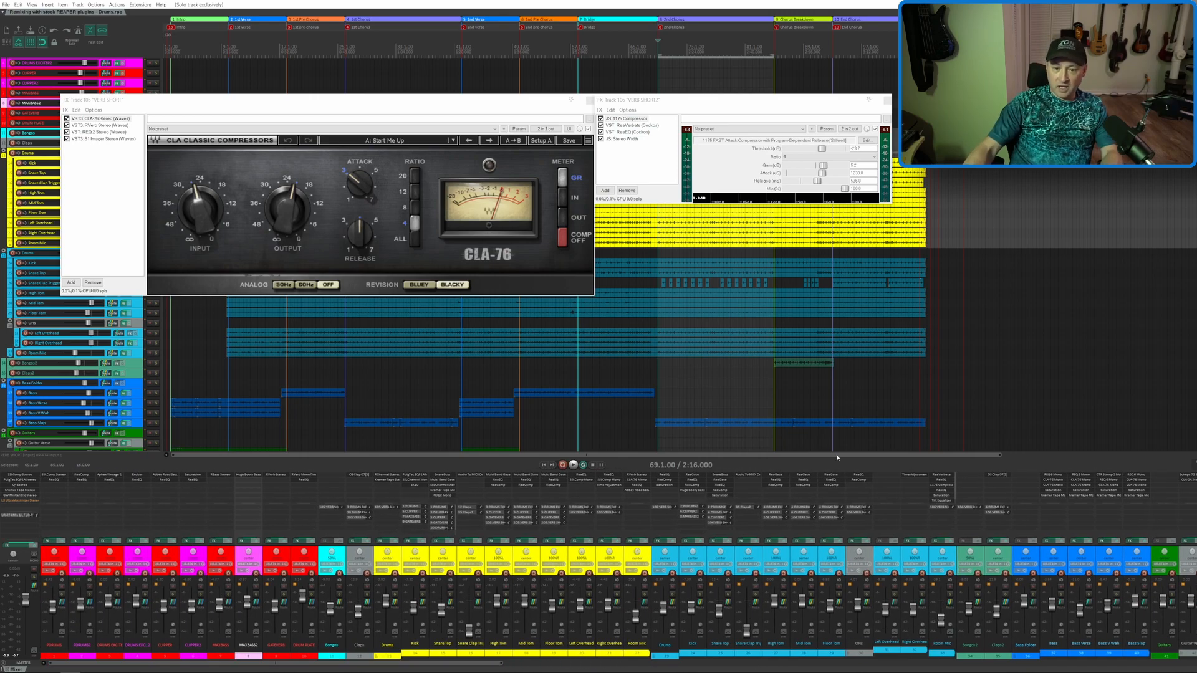
click(885, 101)
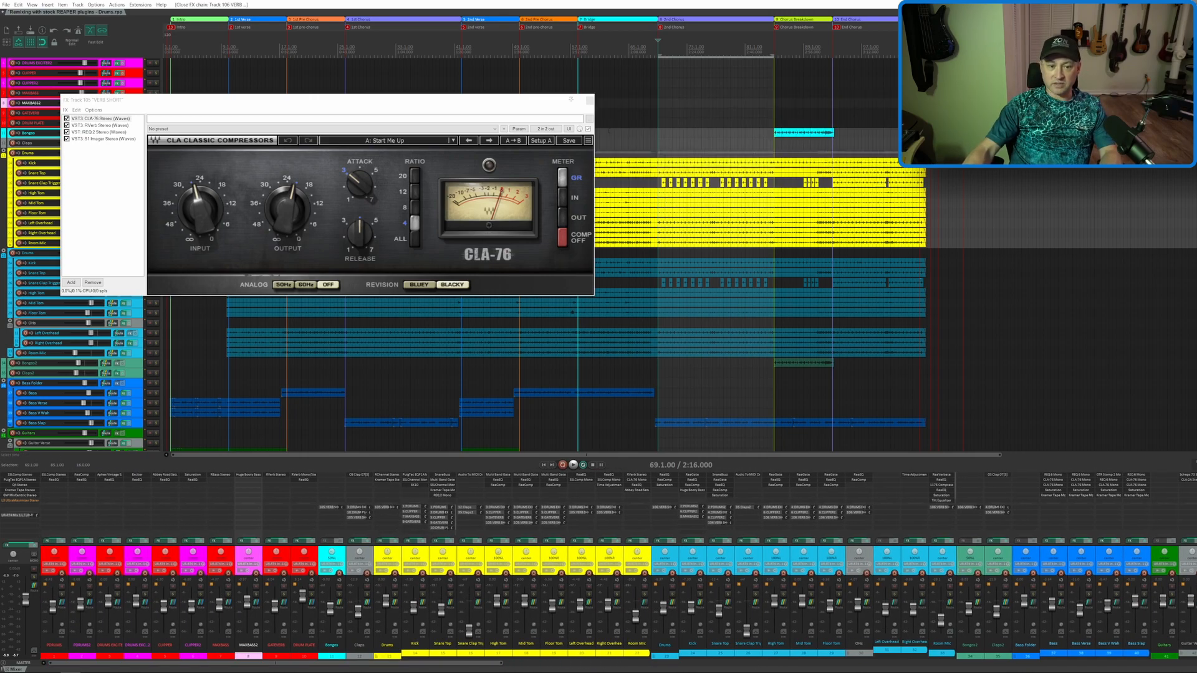
click(590, 100)
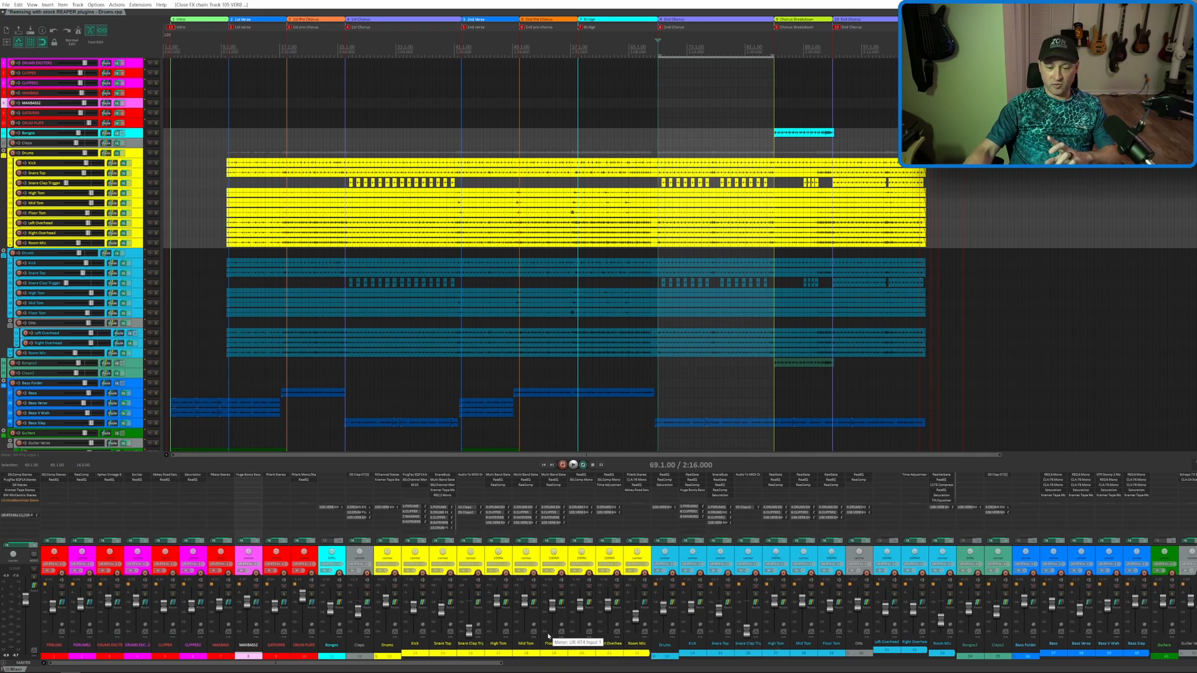
- Play the song while alternating exclusive solo between the original Snare Top (track 15) and the remix Snare Top (track 25), and stop playback
ctrl+alt+click(450, 595)
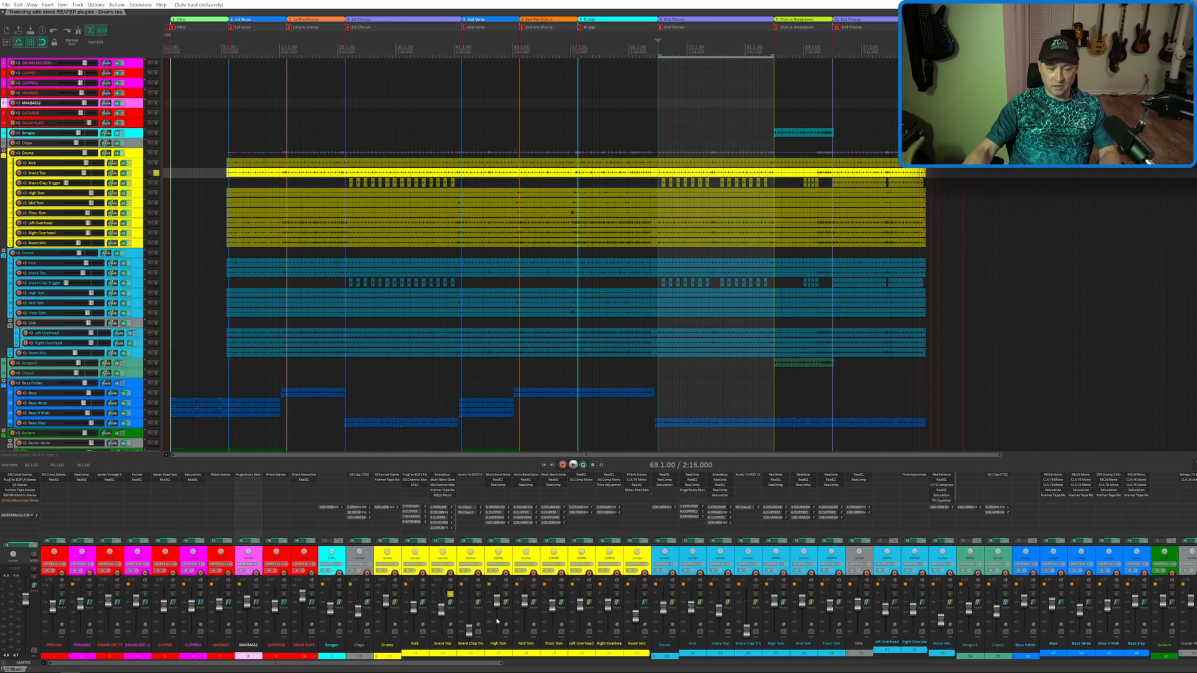
key(space)
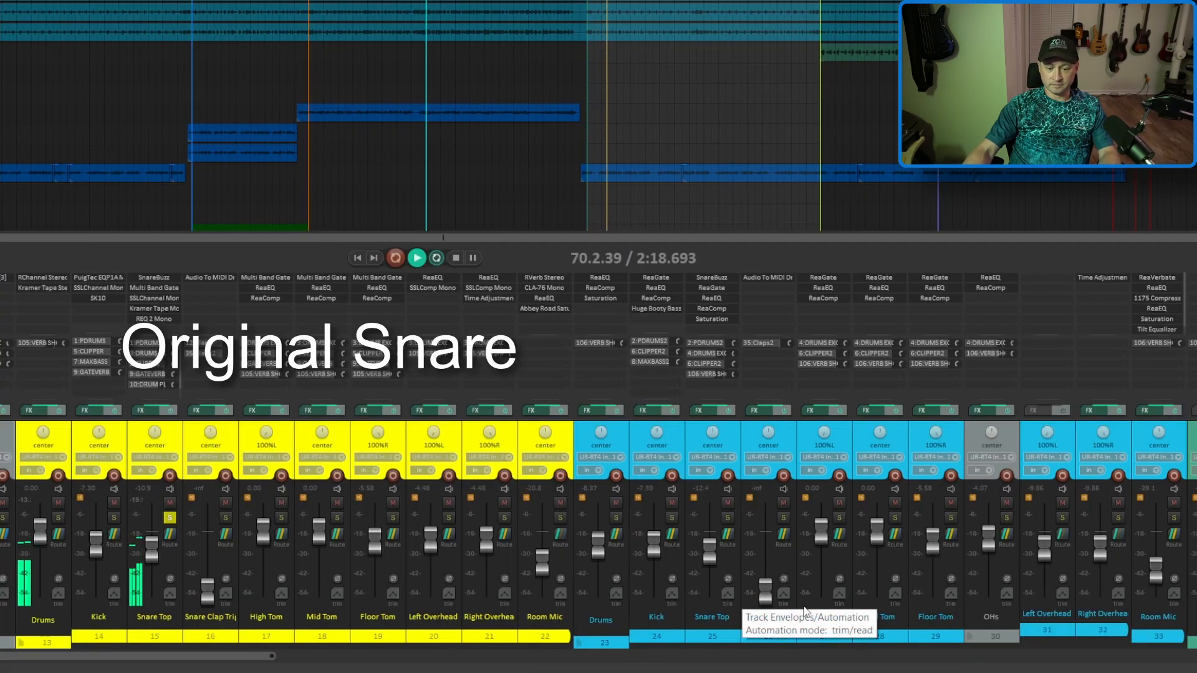
ctrl+alt+click(727, 517)
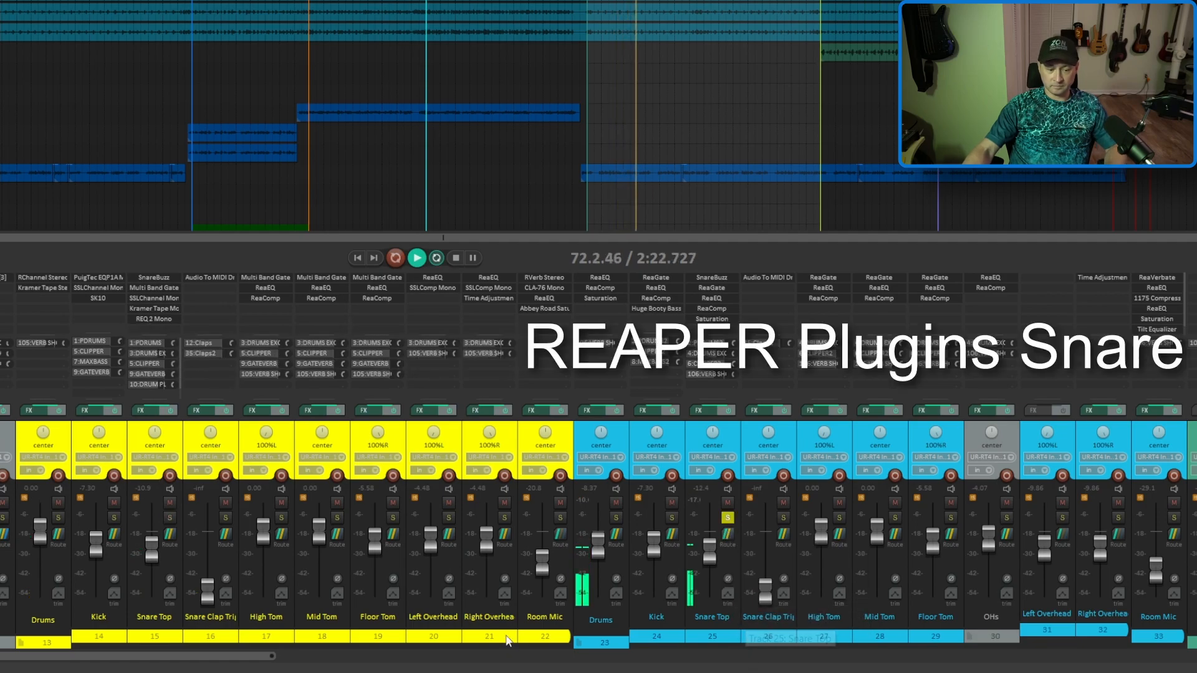
ctrl+alt+click(168, 517)
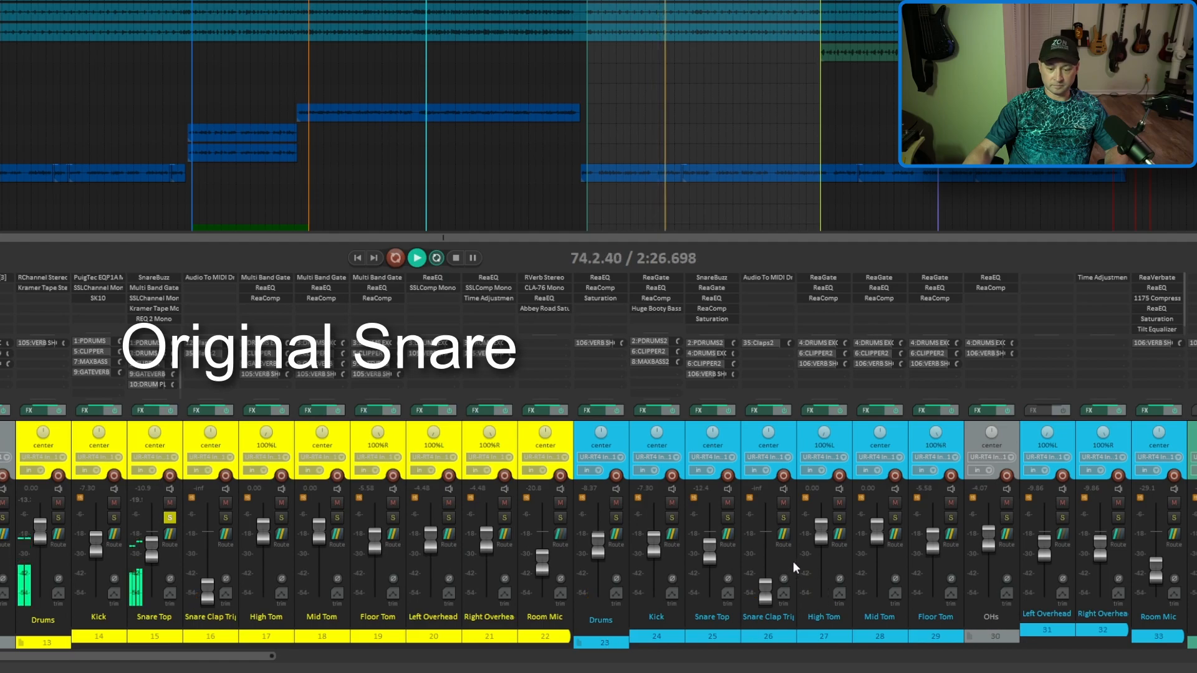
ctrl+alt+click(728, 518)
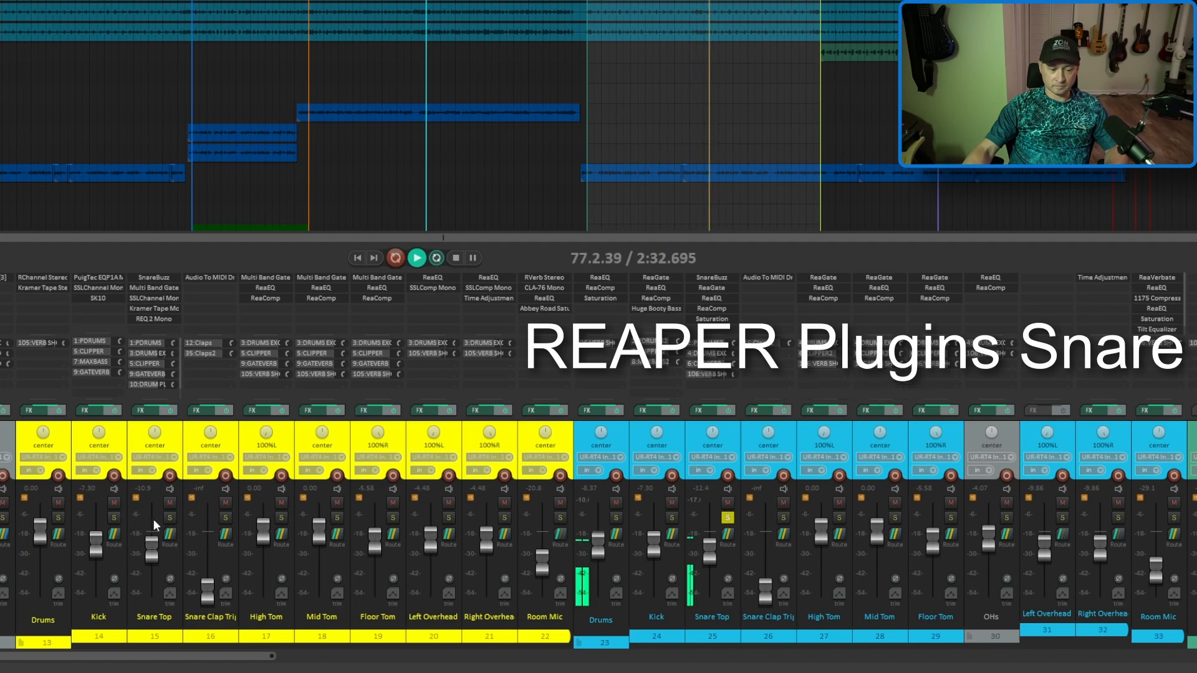
key(space)
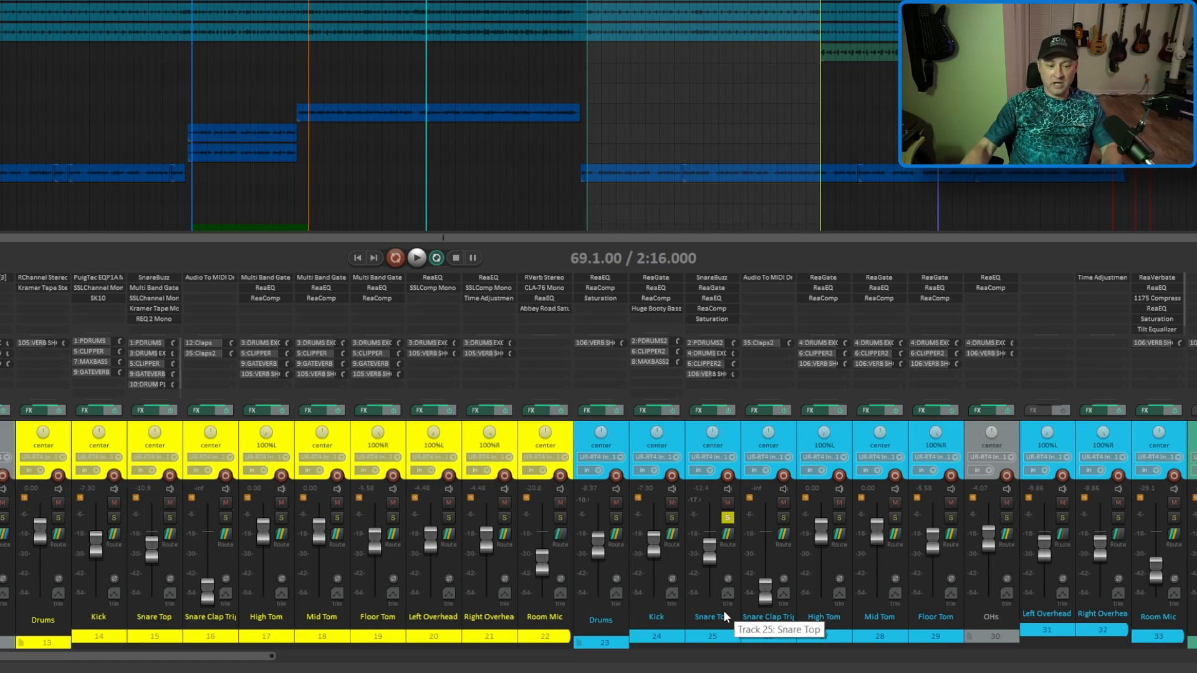
- Bypass Kramer Tape on the original Snare Top, compare both Snare Top tracks by alternating solo during playback, and re-enable the plugin
click(164, 308)
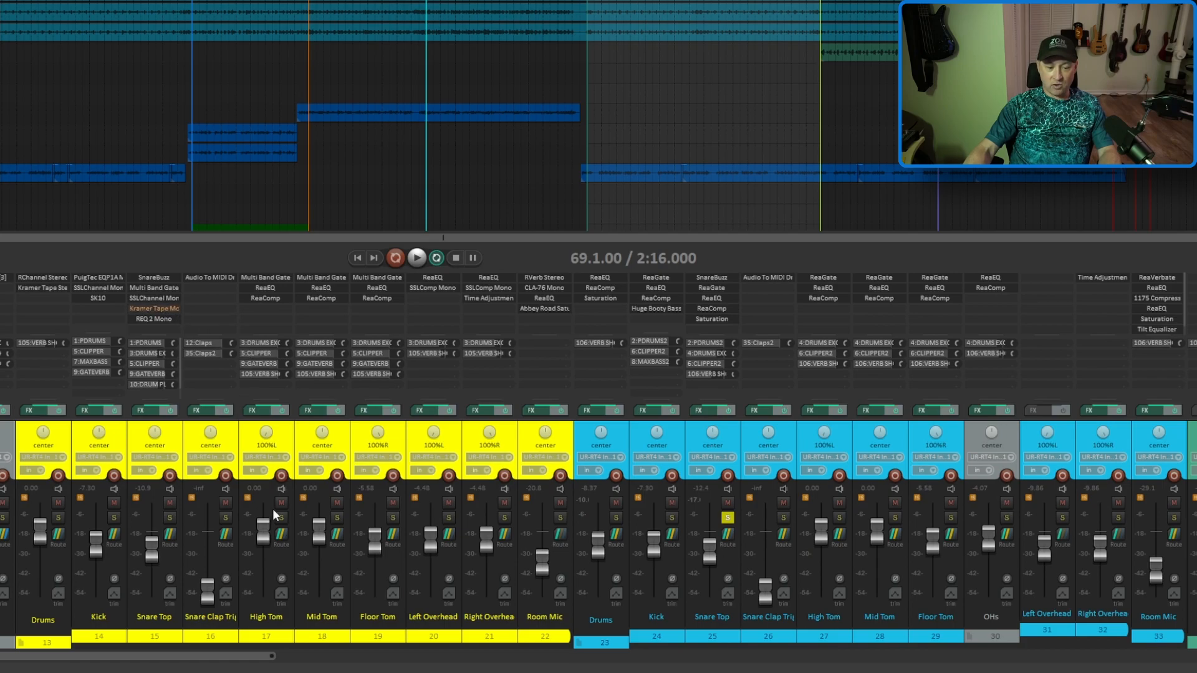
click(174, 521)
key(space)
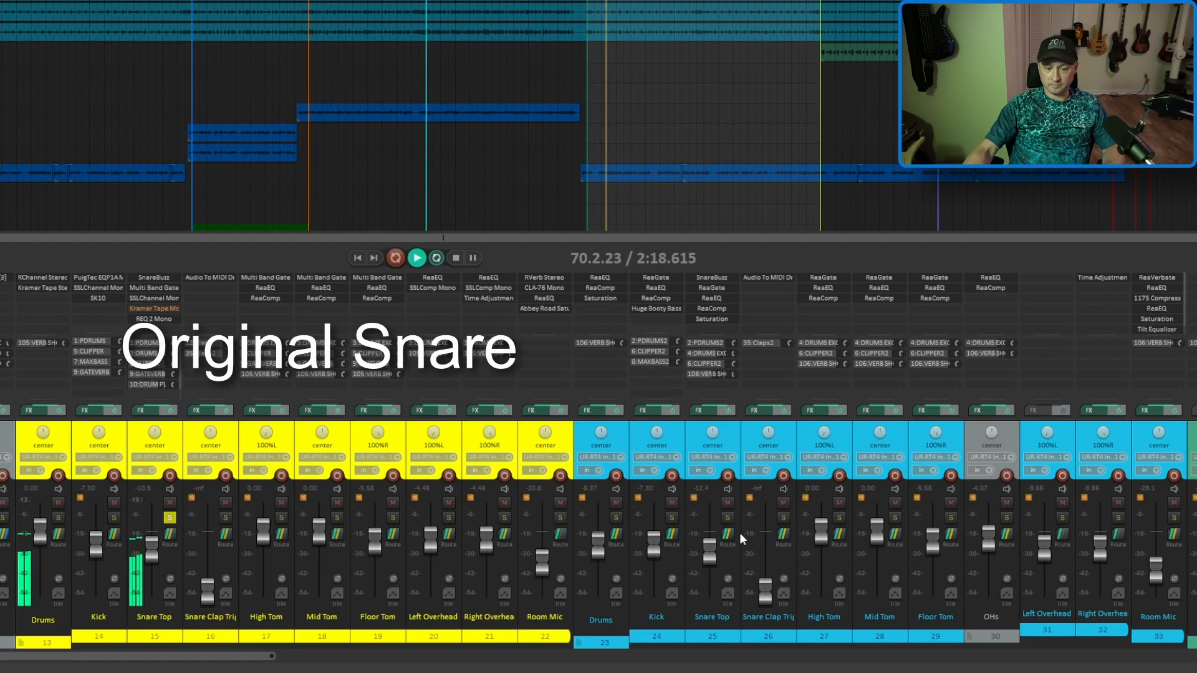
click(728, 517)
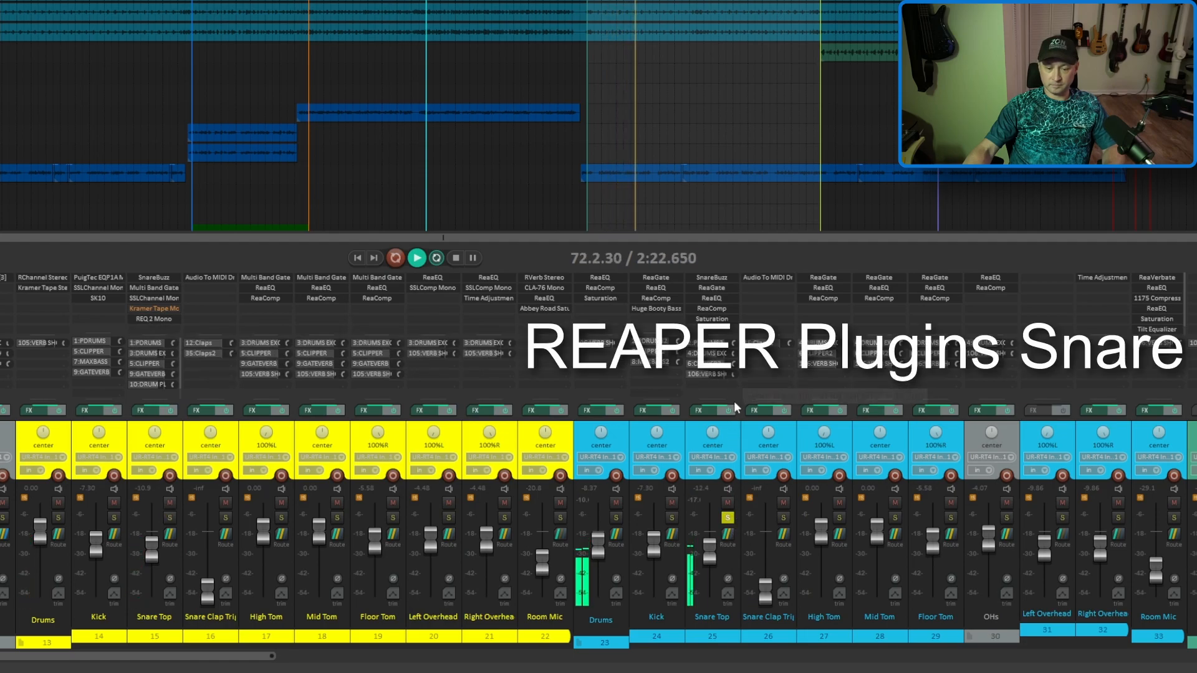
click(169, 518)
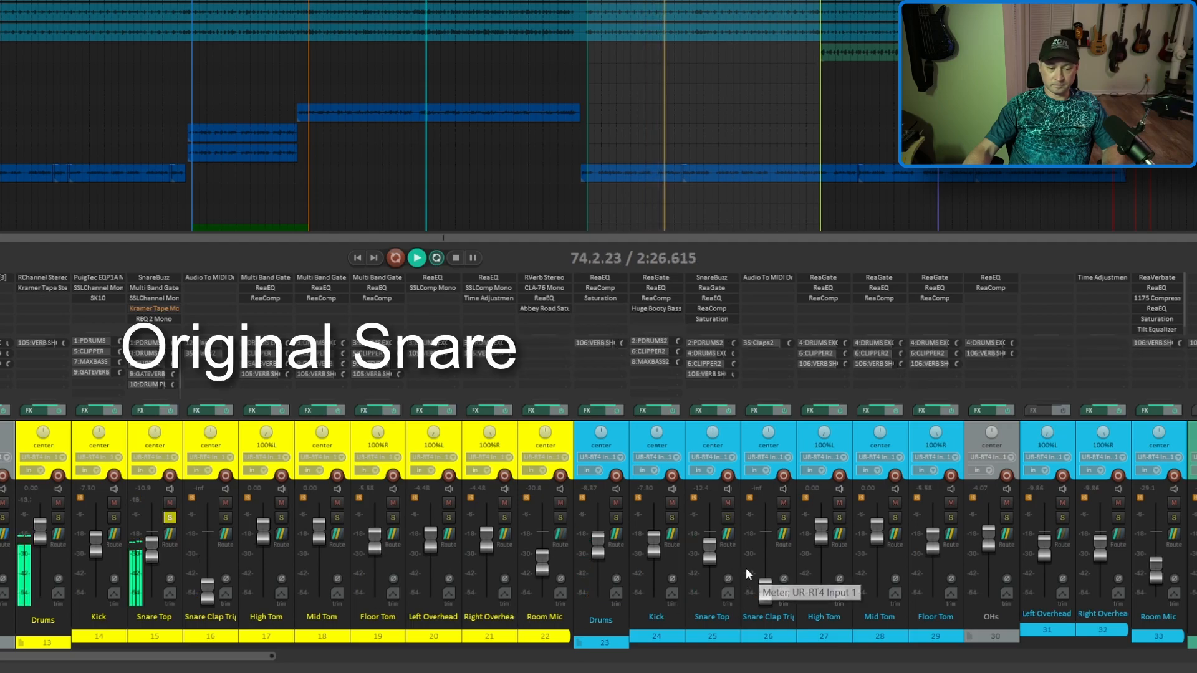
click(727, 518)
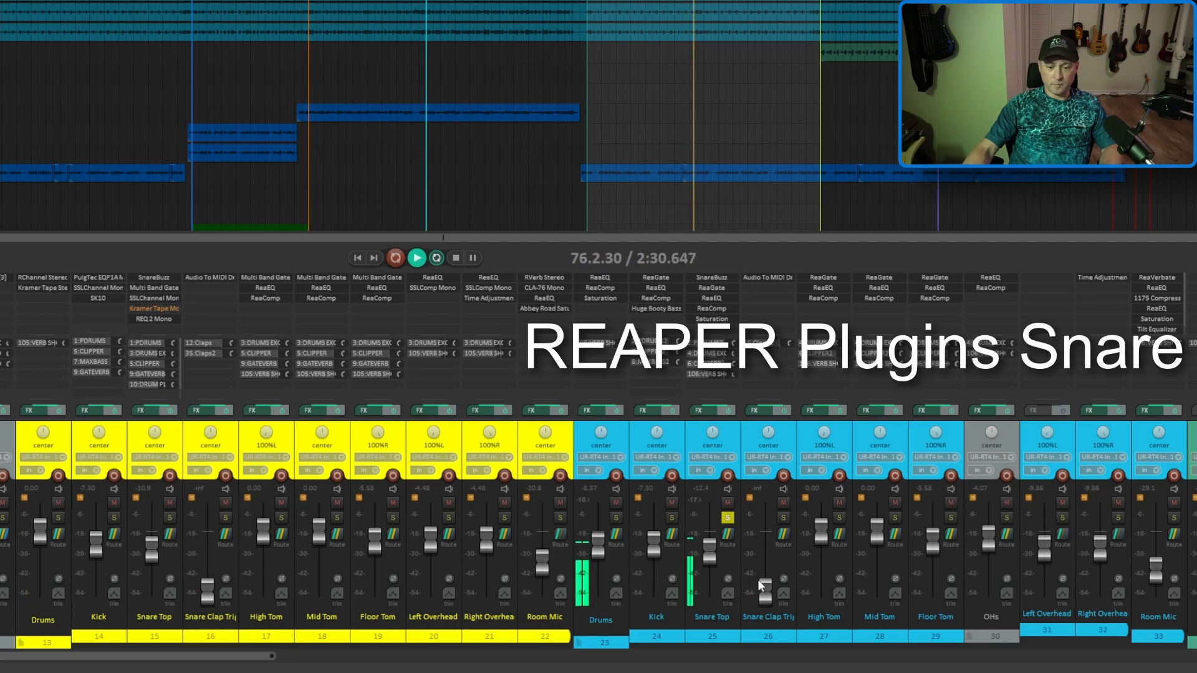
key(space)
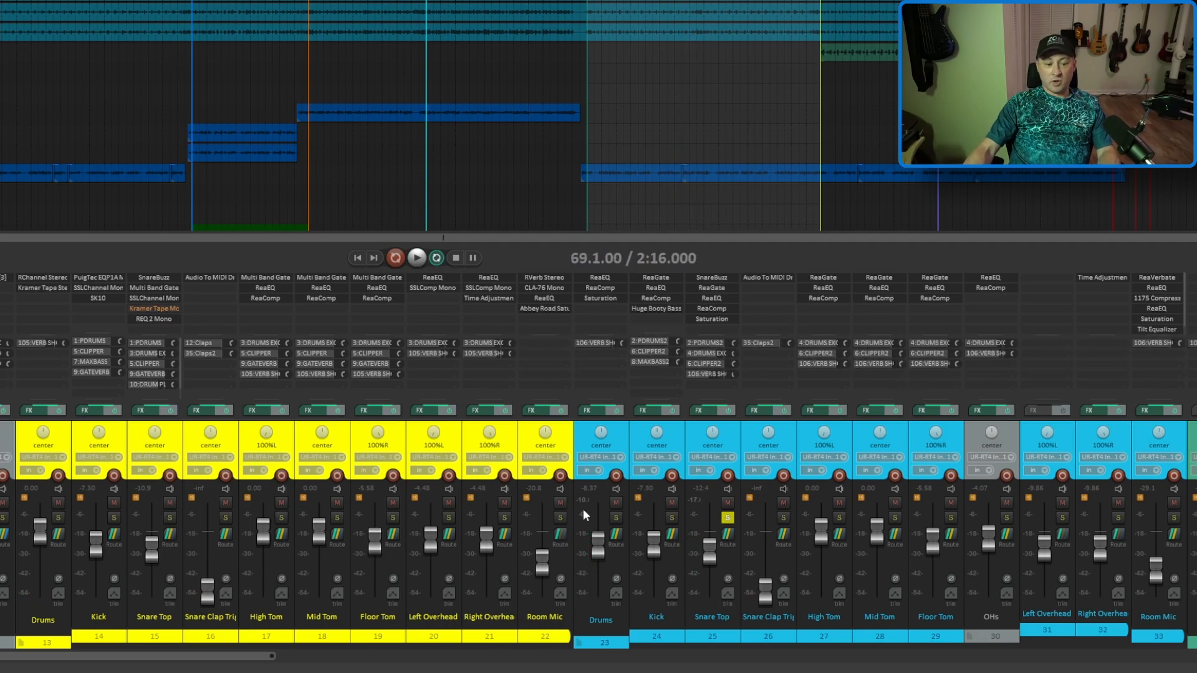
shift+click(165, 311)
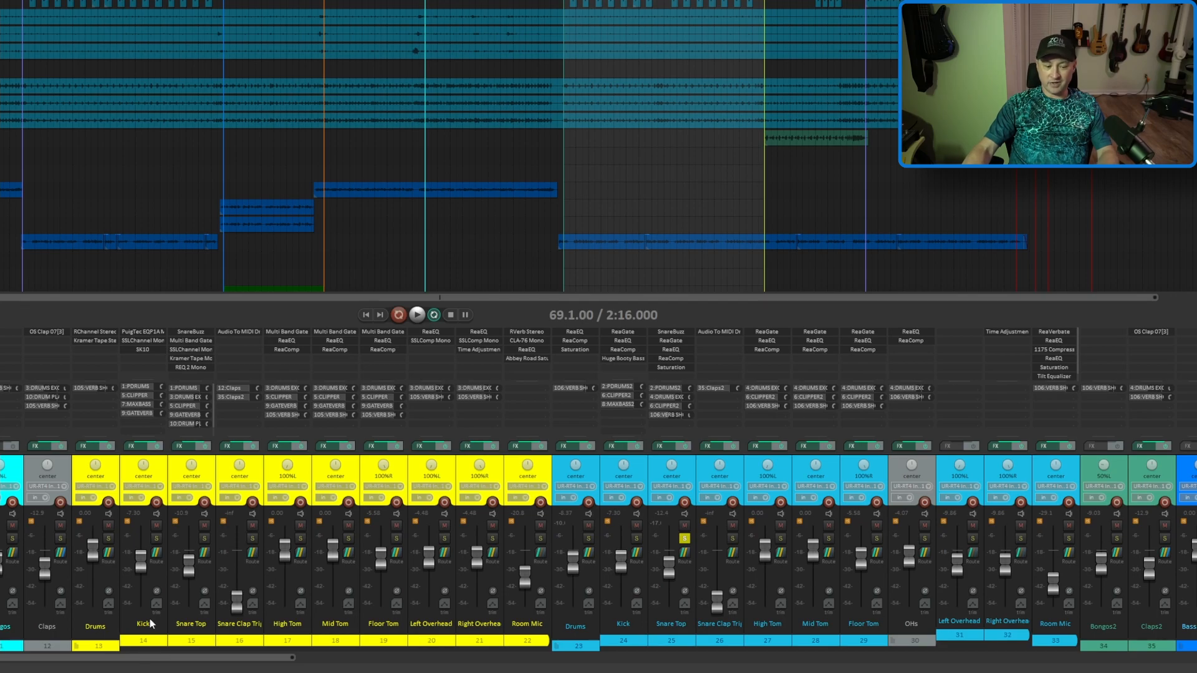
- Play the song with Claps soloed and switch the solo to Claps2 to compare the two clap tracks
click(60, 539)
key(space)
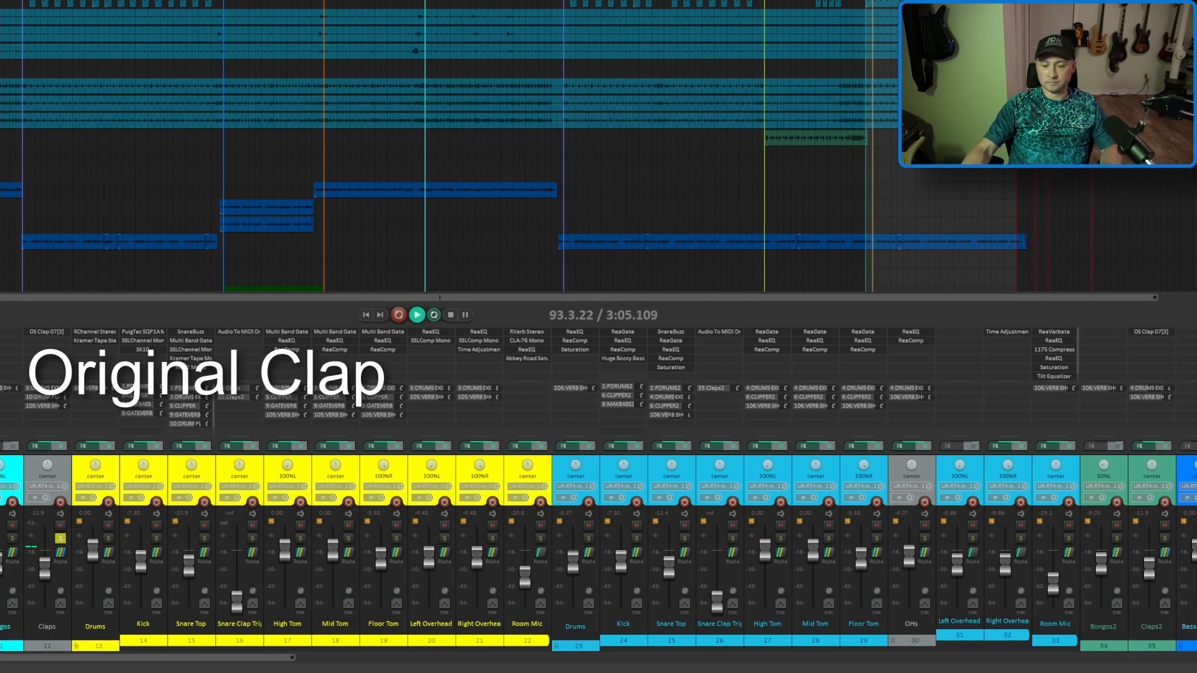
click(1164, 538)
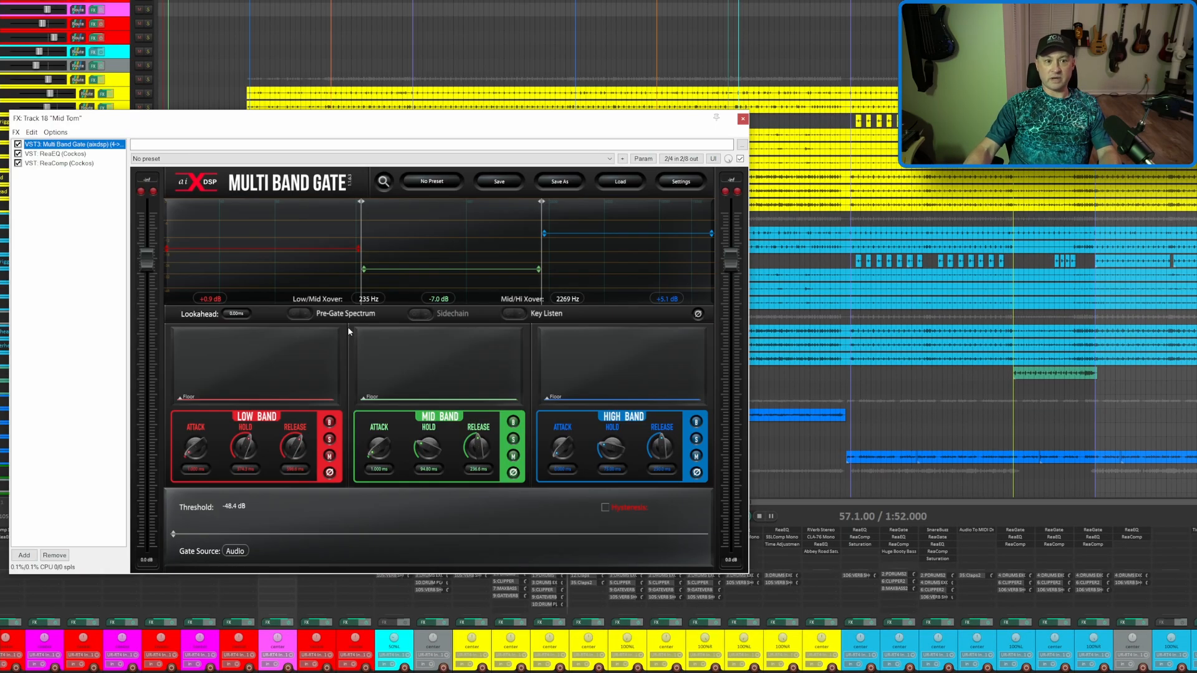
- Examine ReaEQ and ReaComp on the original Mid Tom and ReaGate on the remix Mid Tom, and close both effects chains
click(55, 154)
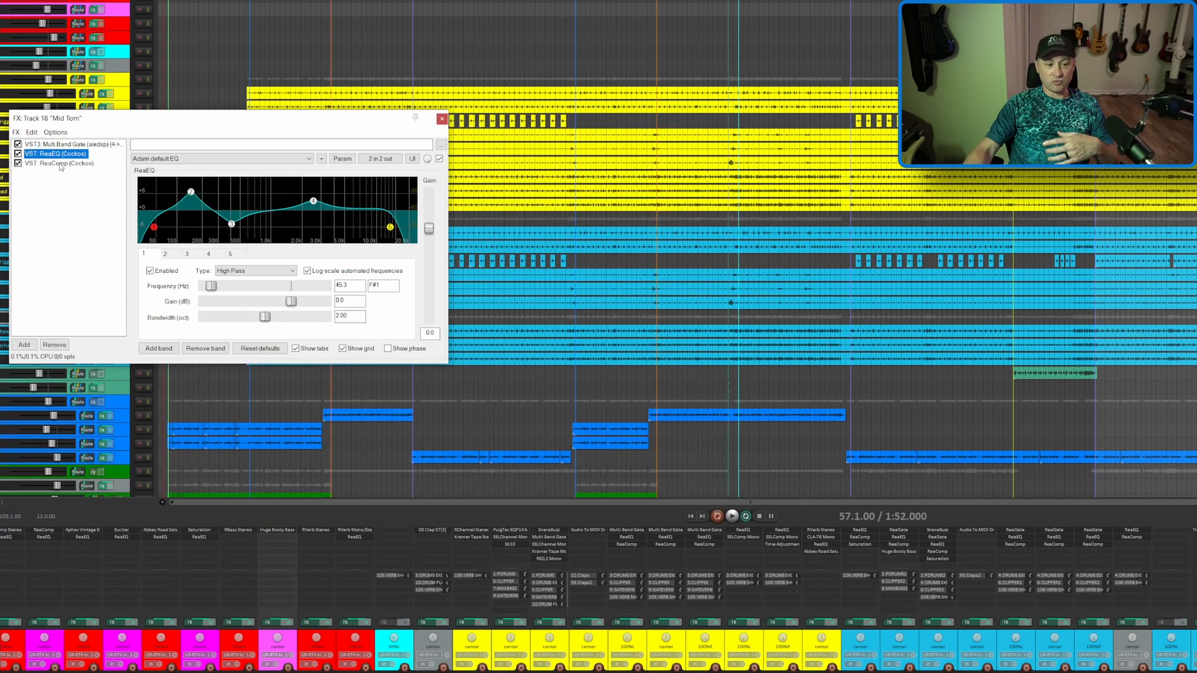
click(57, 163)
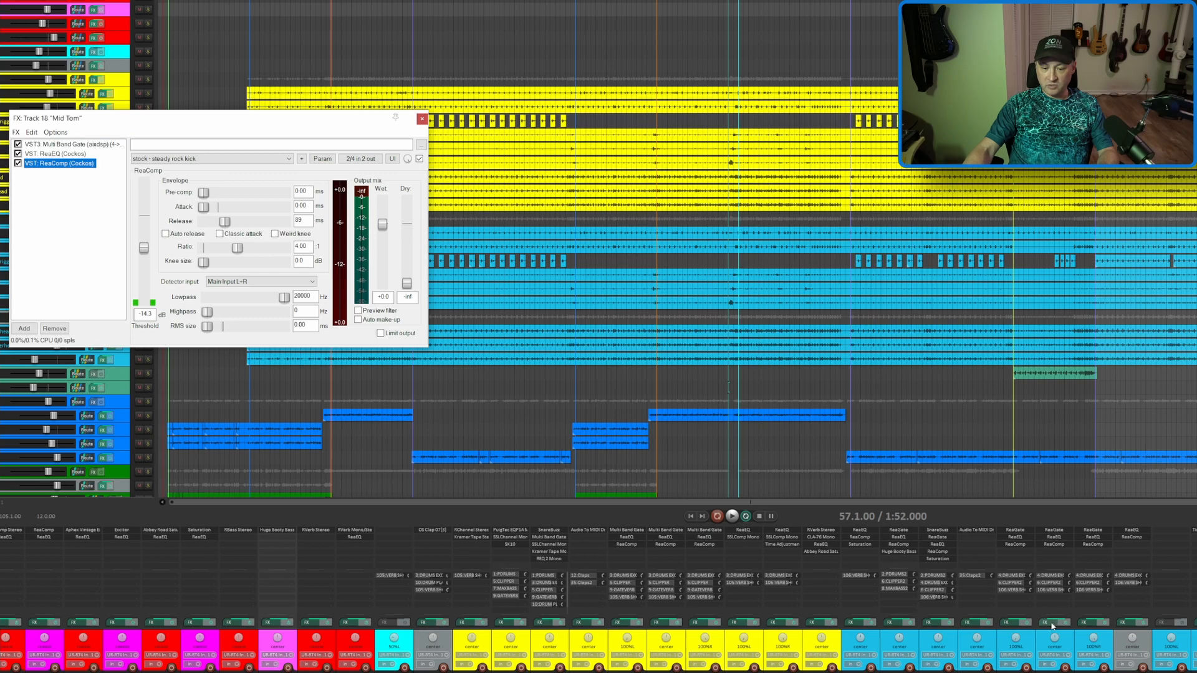
click(1054, 622)
click(829, 354)
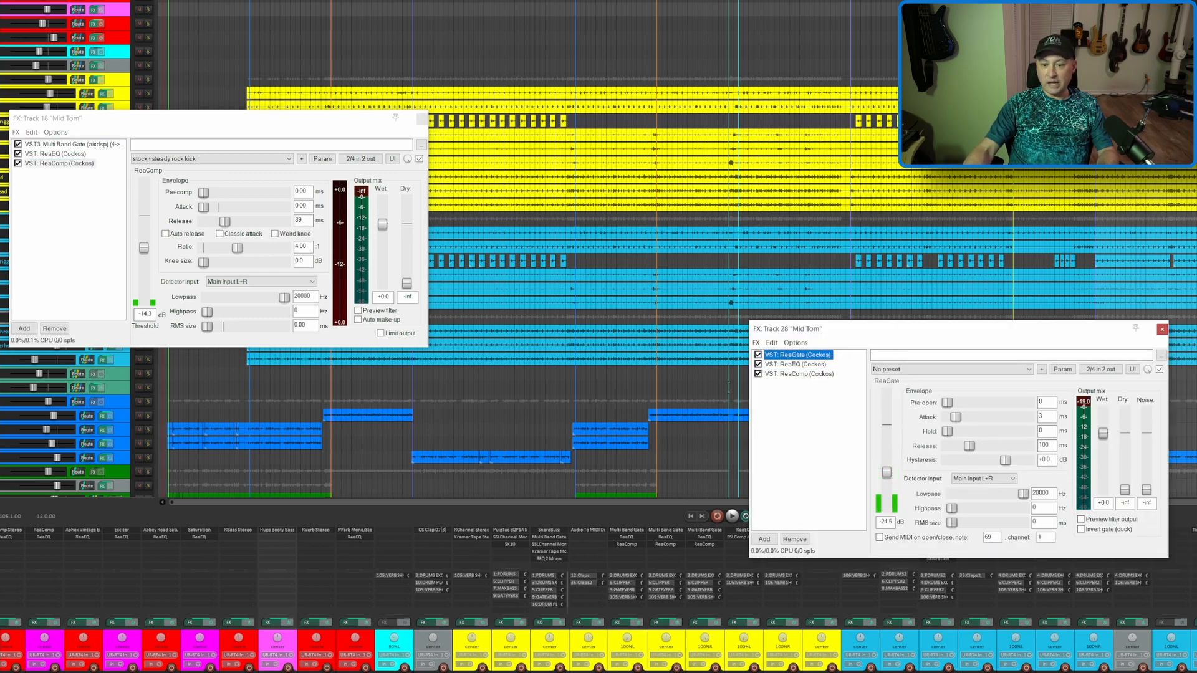
click(1163, 330)
click(423, 118)
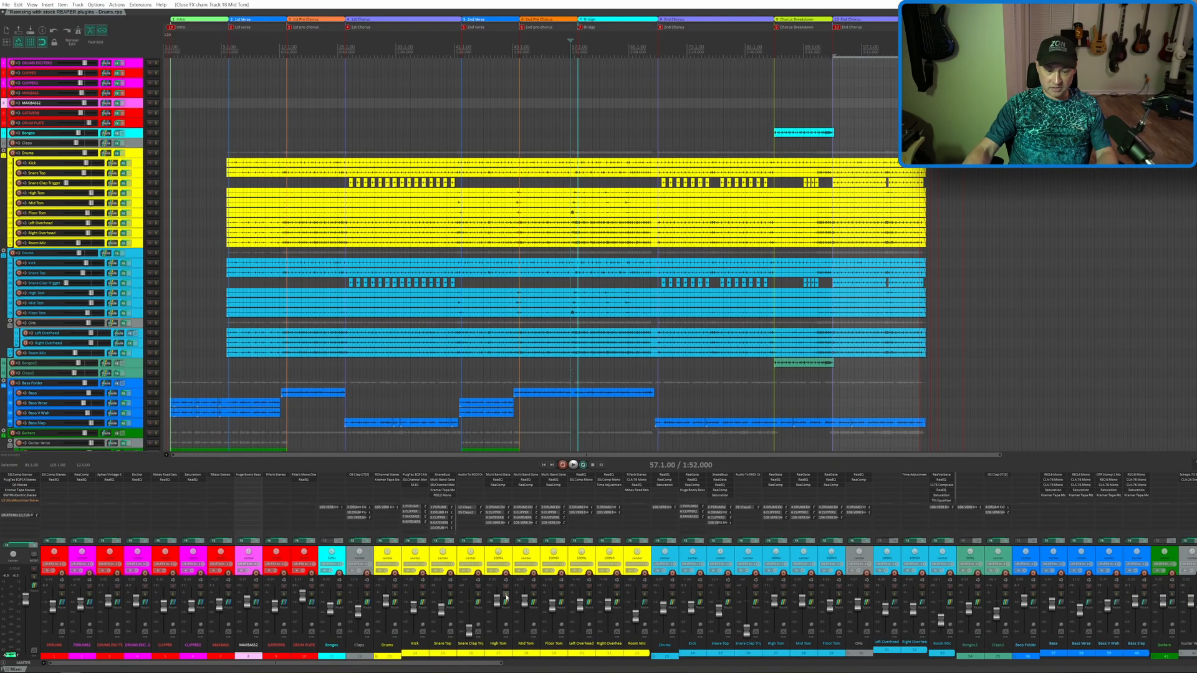
- Play the tom section with the original Drums folder exclusively soloed, and repeat it with the remix Drums folder soloed
ctrl+alt+click(395, 595)
key(space)
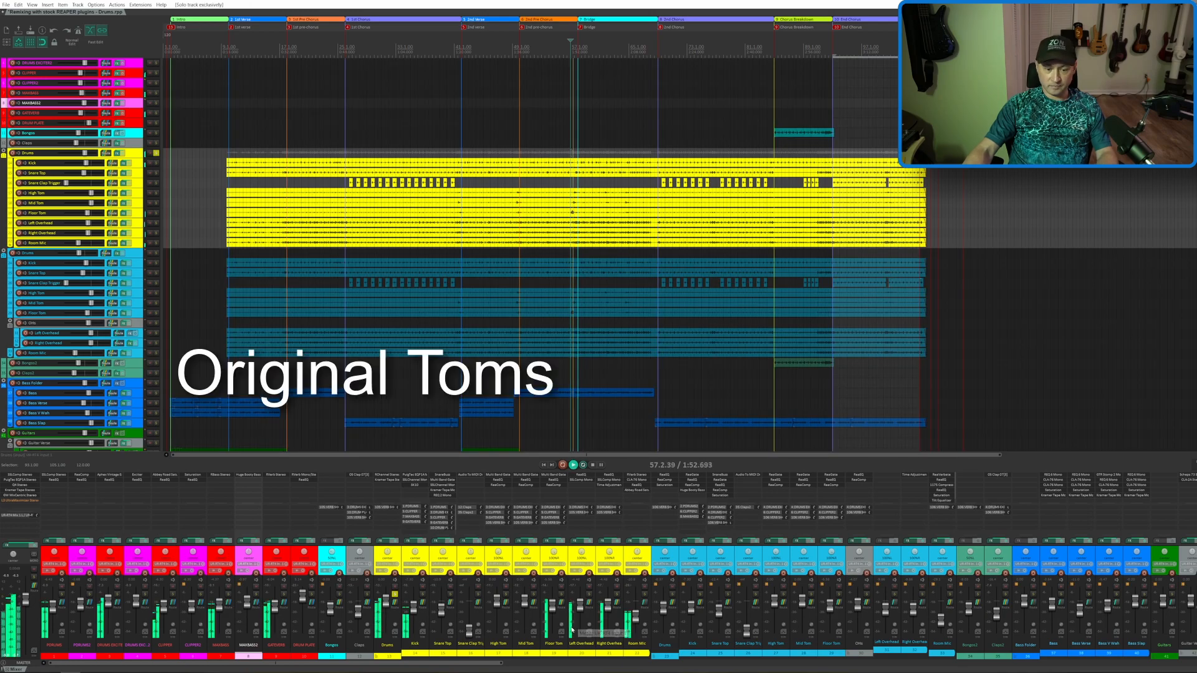
key(space)
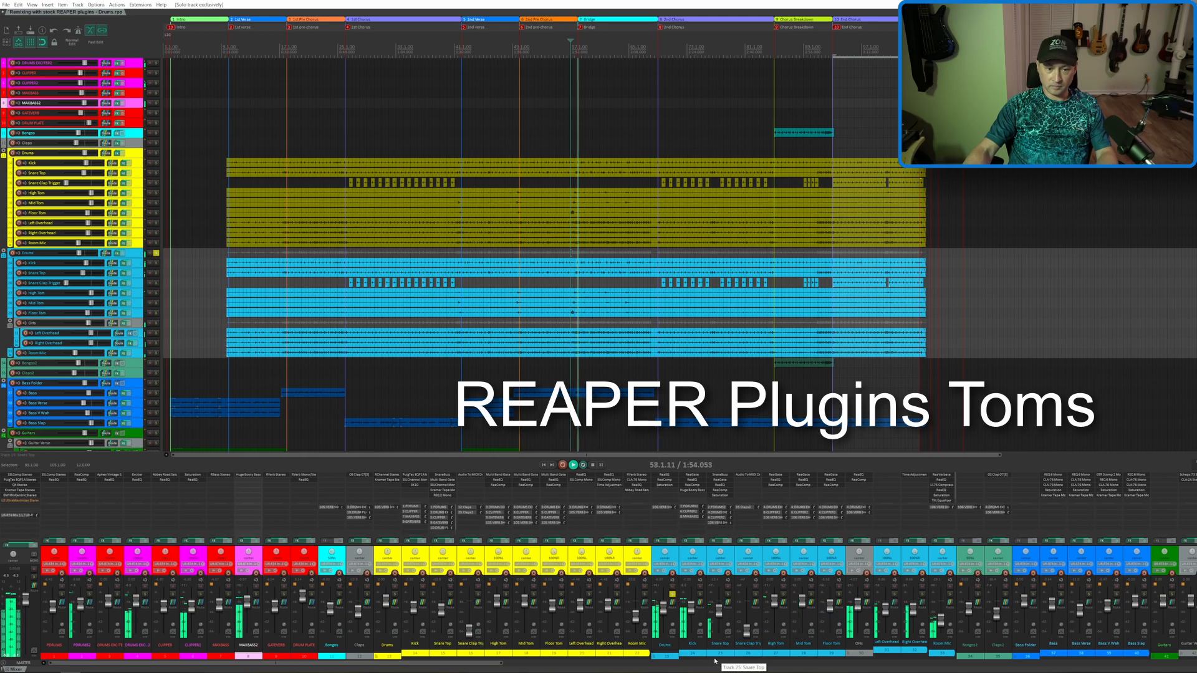
key(space)
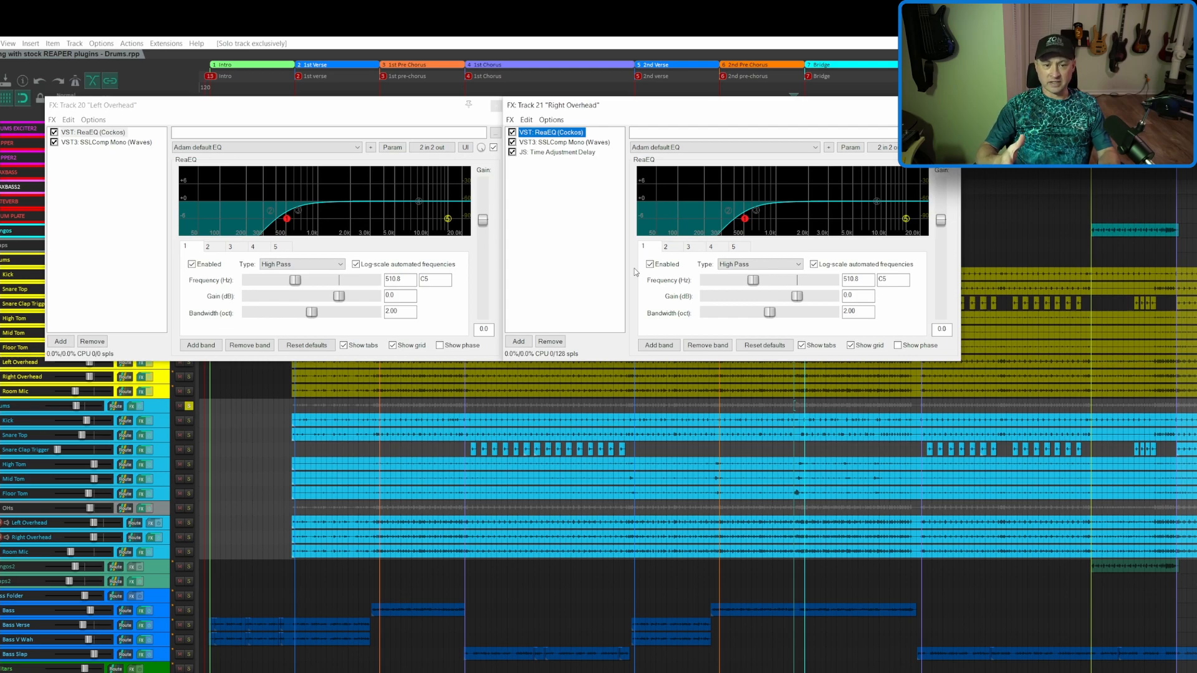
- Examine the ReaEQ high-pass and SSLComp on the original Left Overhead, and the ReaEQ and ReaComp on the remix OHs folder
click(100, 133)
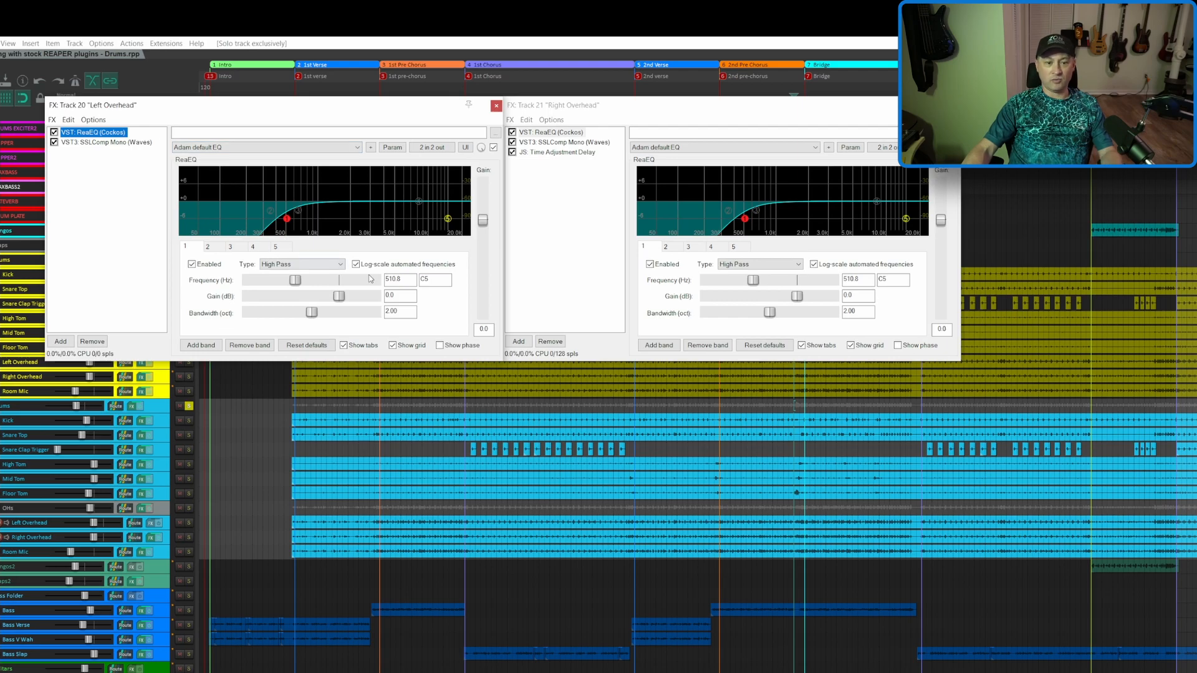
mouse_move(288, 222)
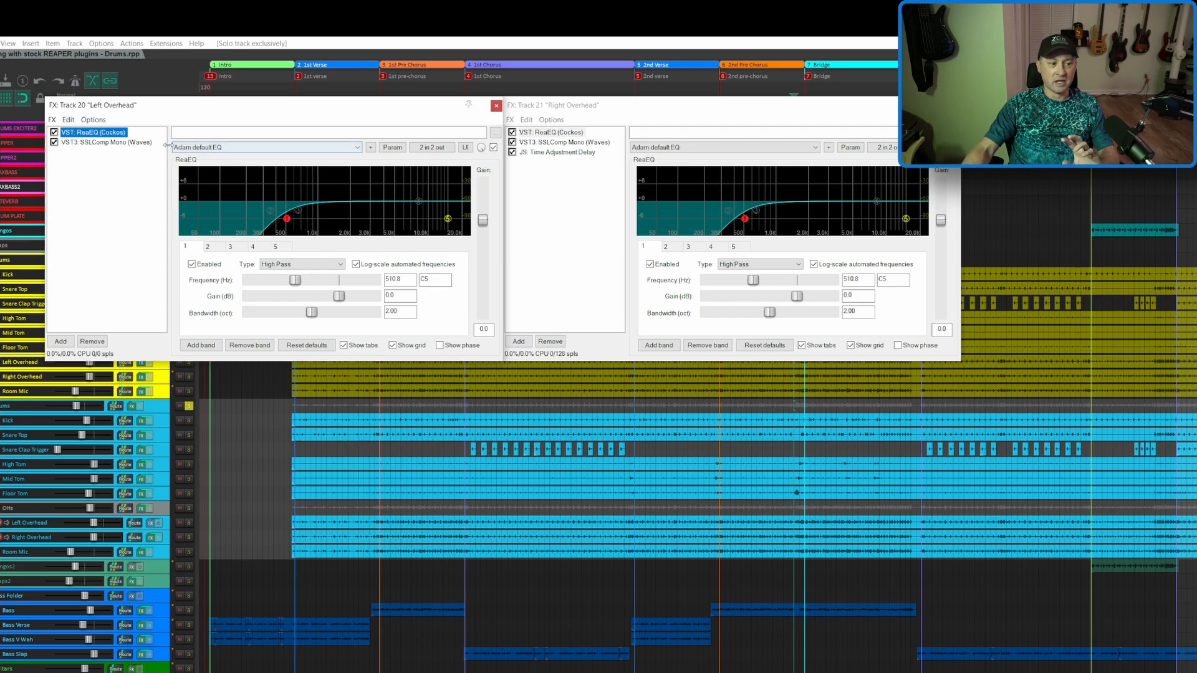
click(128, 142)
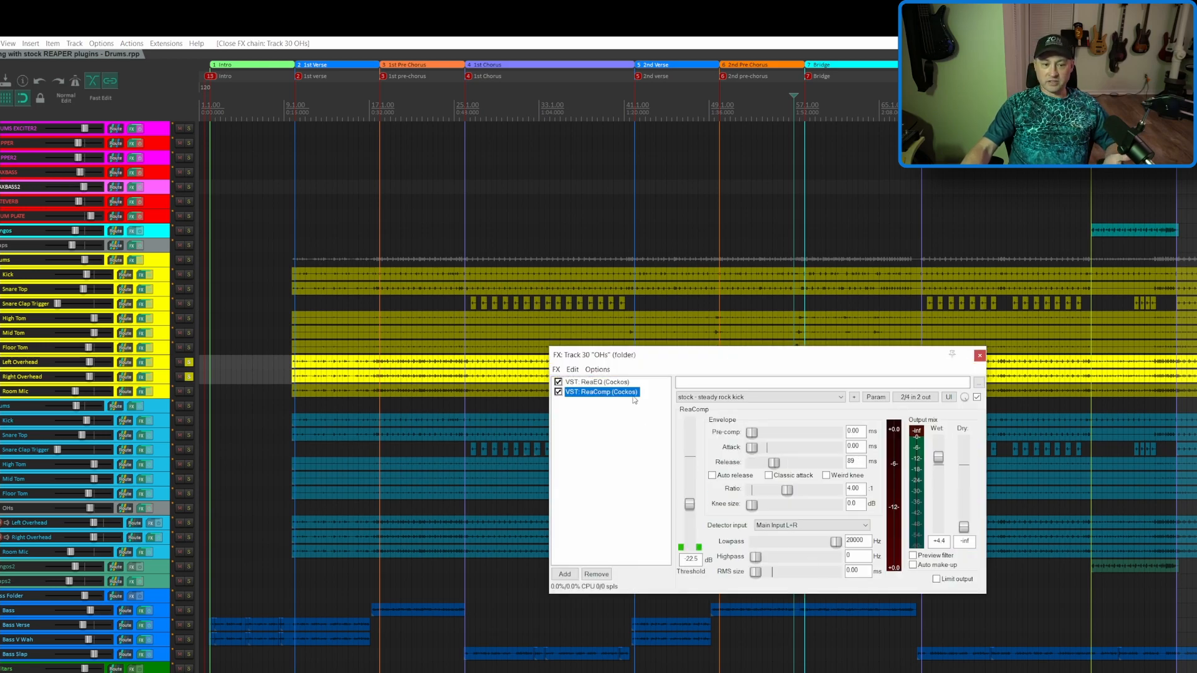
click(619, 382)
click(620, 393)
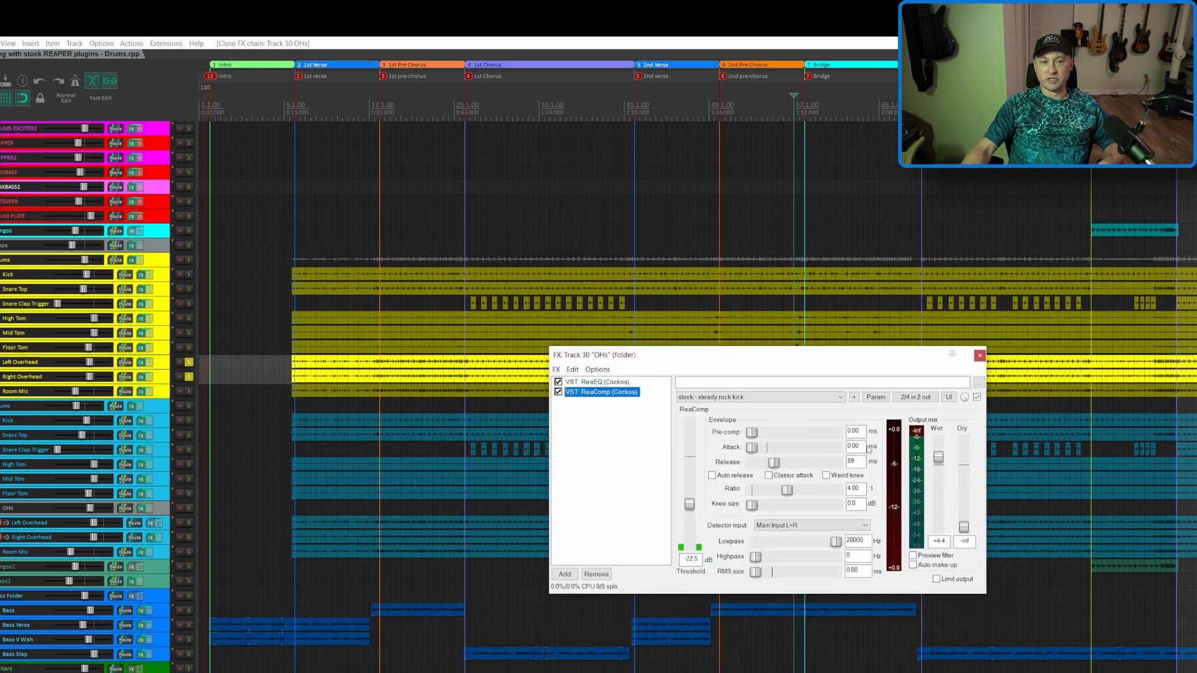
- Close the OHs effects chain and compare the overheads in playback, switching exclusive solo from the original overheads to the OHs folder
click(1000, 356)
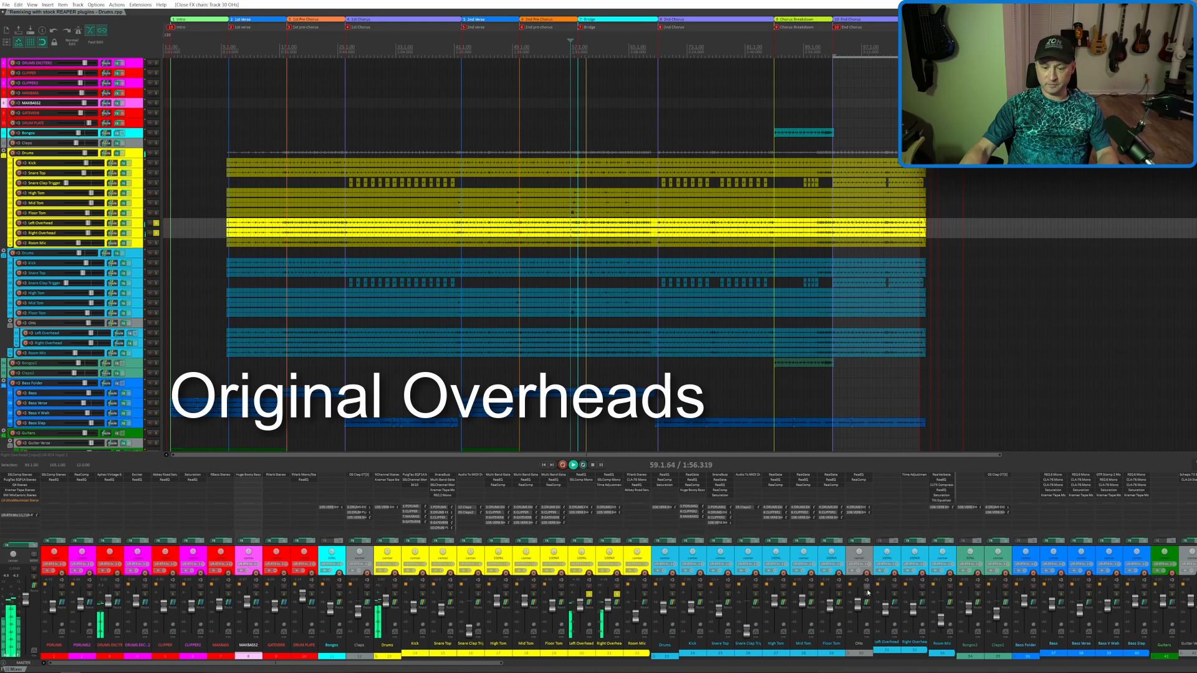
ctrl+alt+click(866, 594)
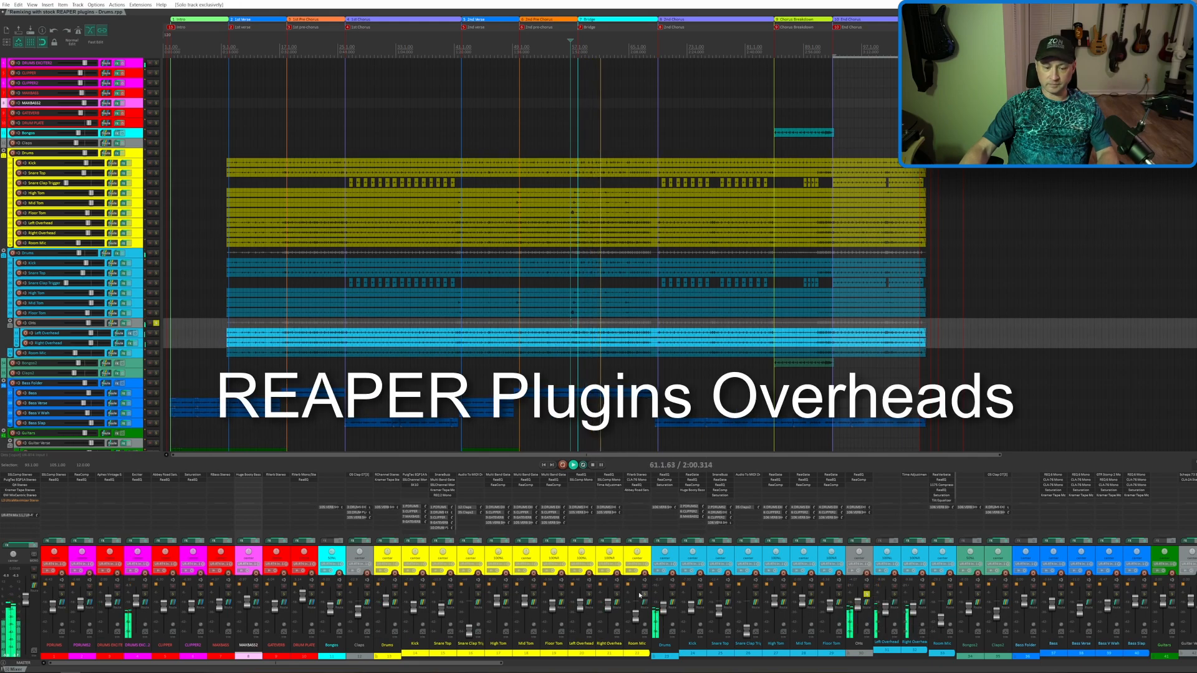
key(space)
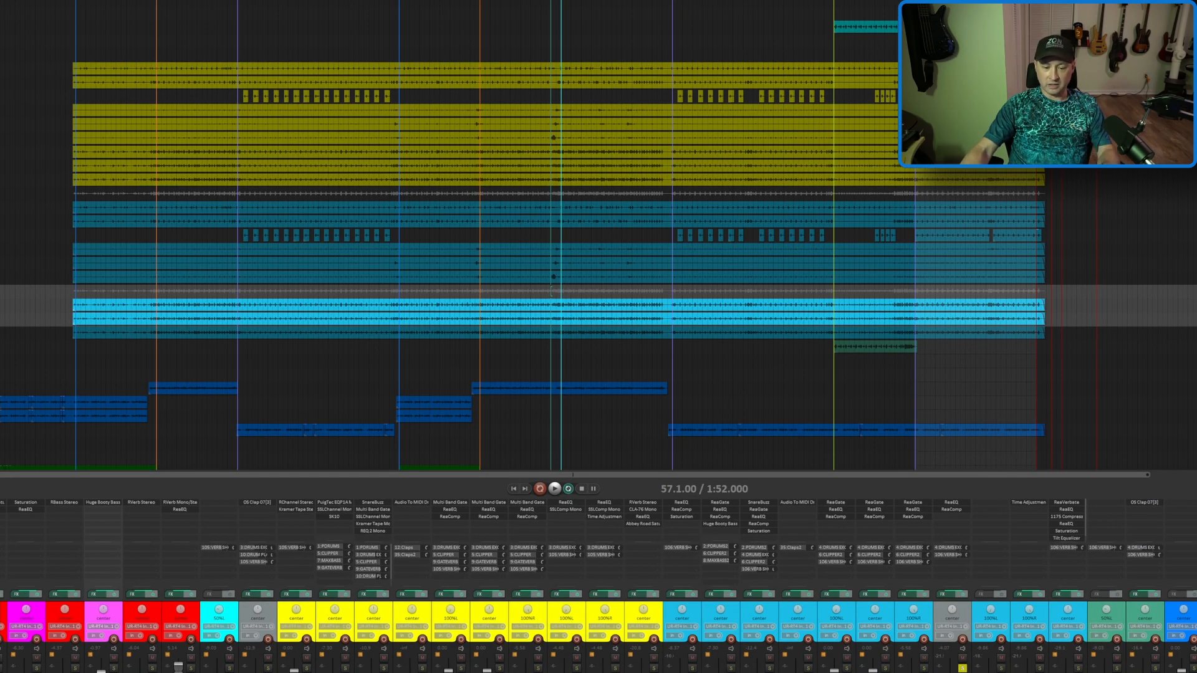
- Examine the RVerb, CLA-76, ReaEQ and Abbey Road Saturator settings in the original Room Mic's effects chain
click(637, 596)
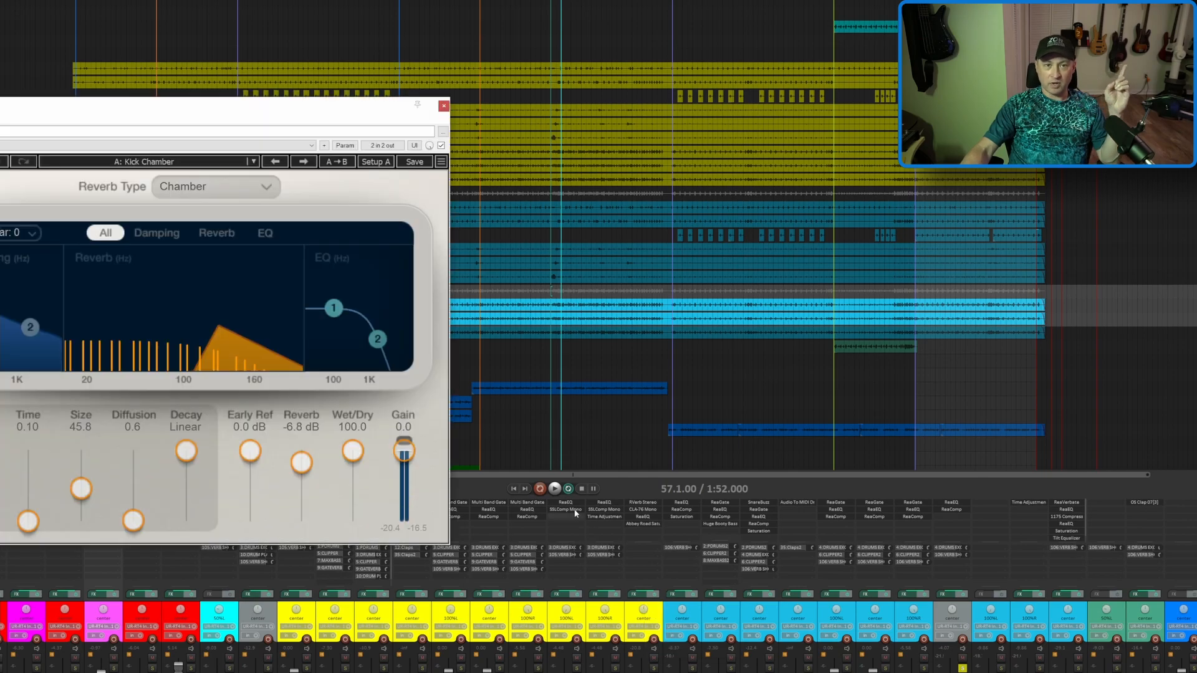
drag(308, 112, 515, 113)
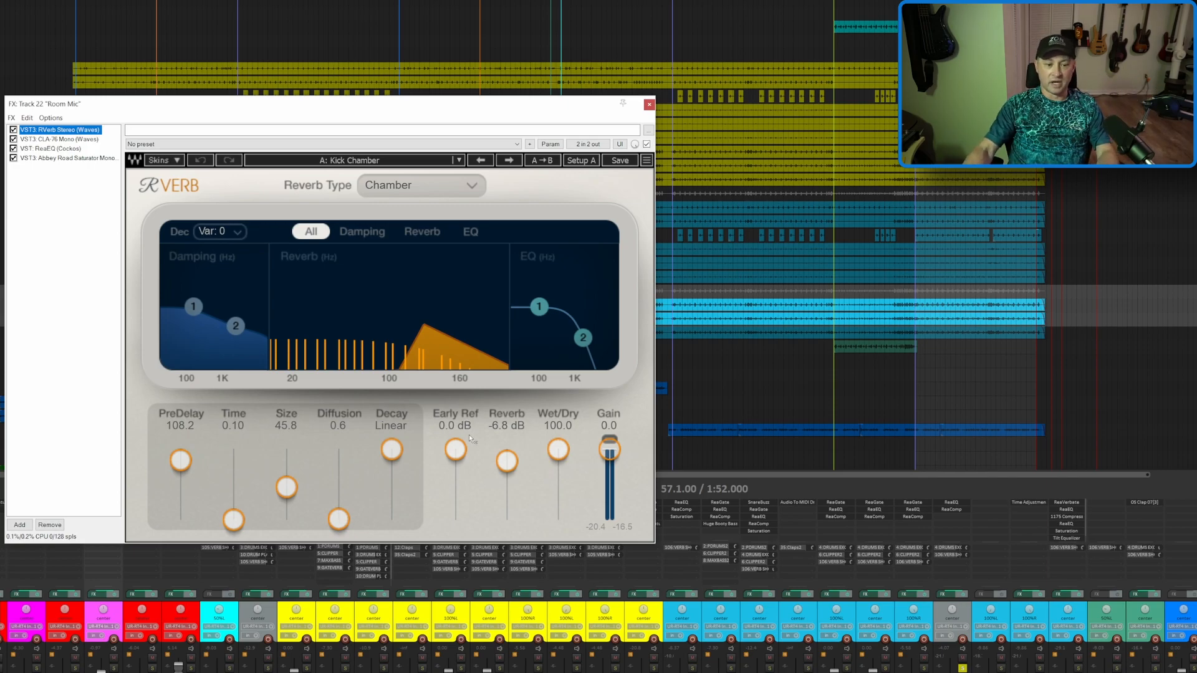
click(72, 139)
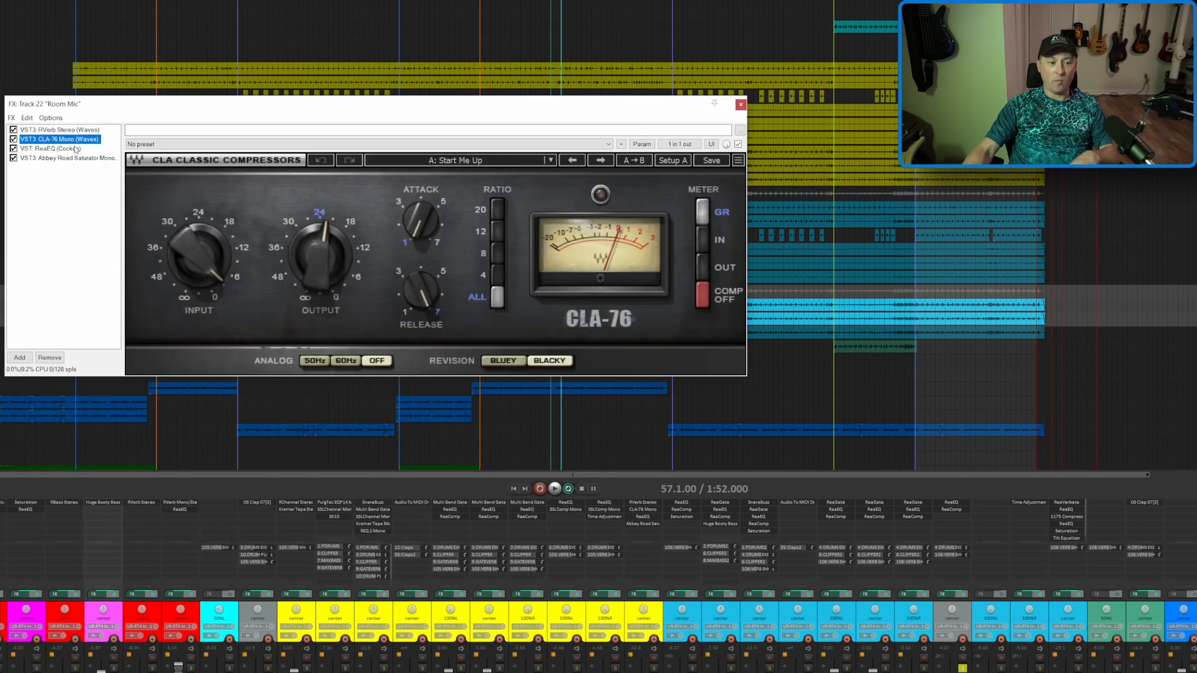
click(66, 149)
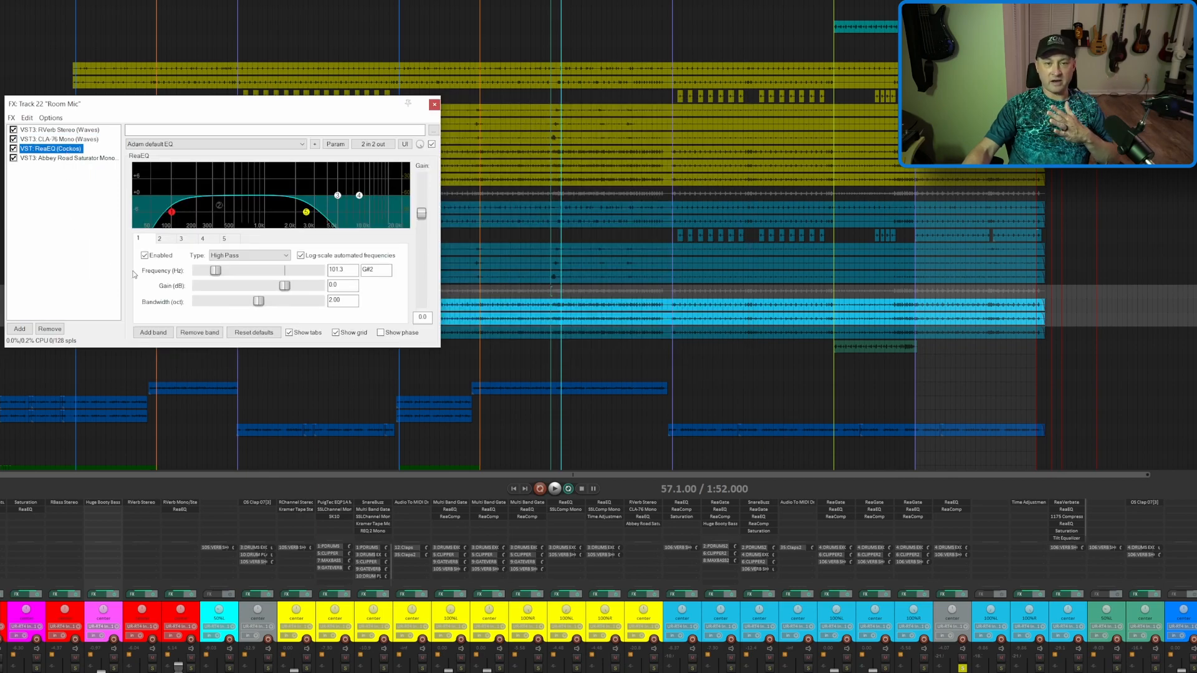
click(55, 158)
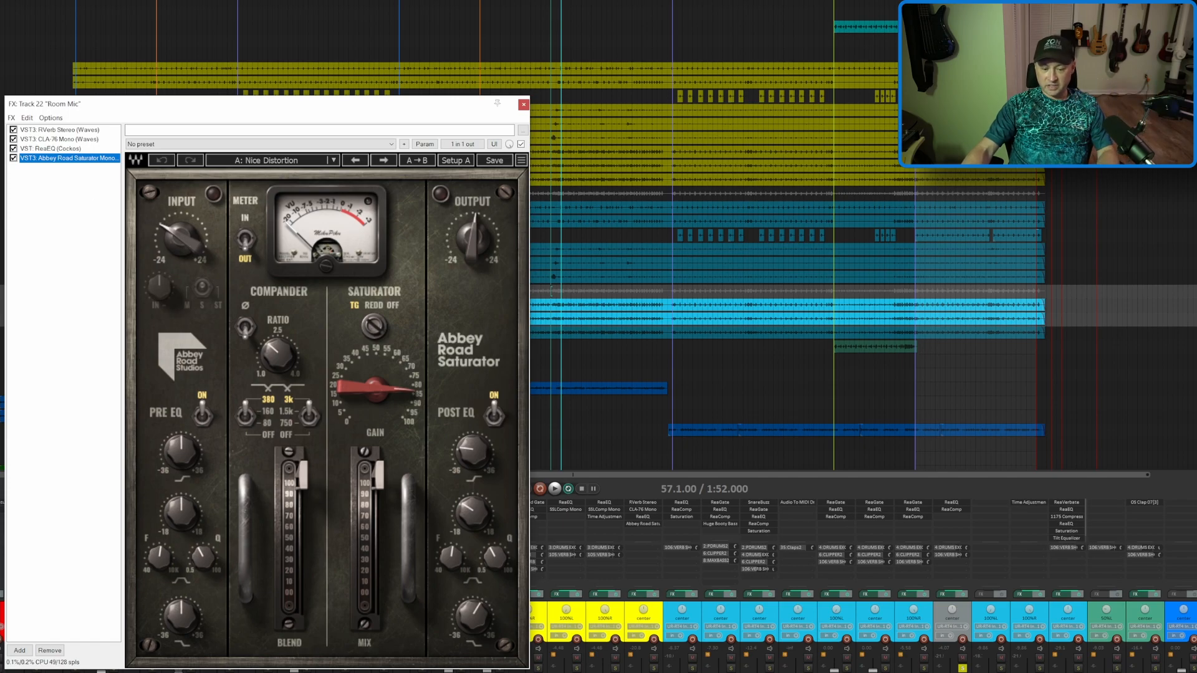
- Solo the original Room Mic exclusively and play the selected section, stopping after a short listen
ctrl+alt+click(653, 668)
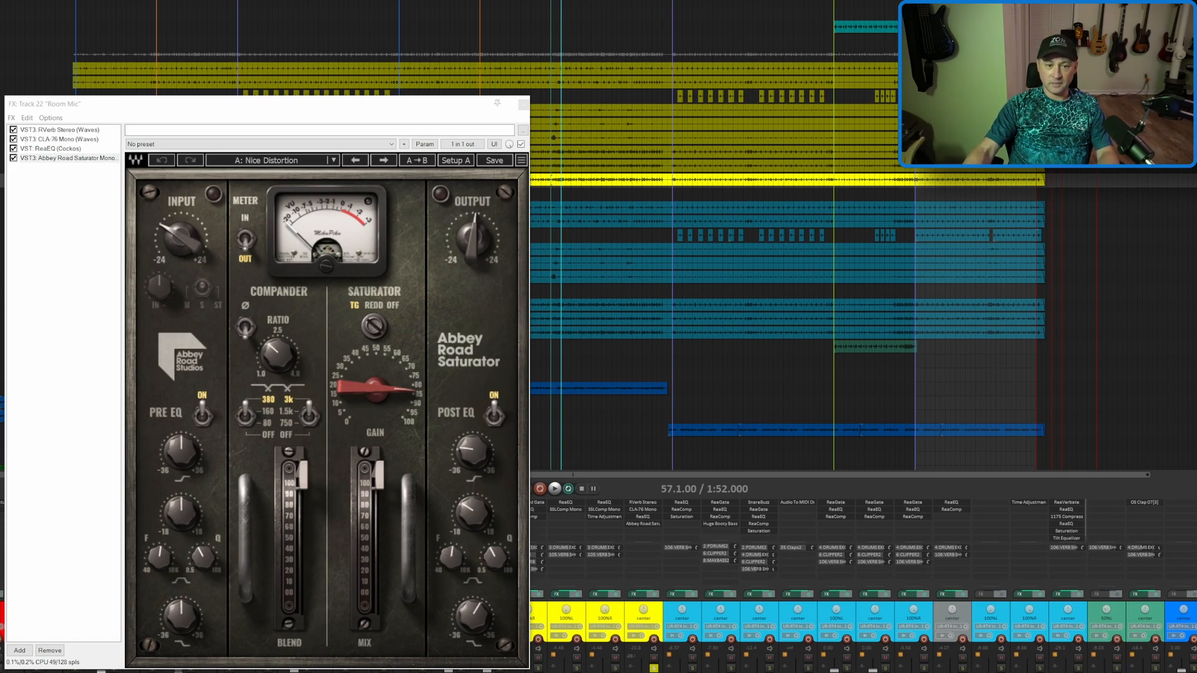
key(space)
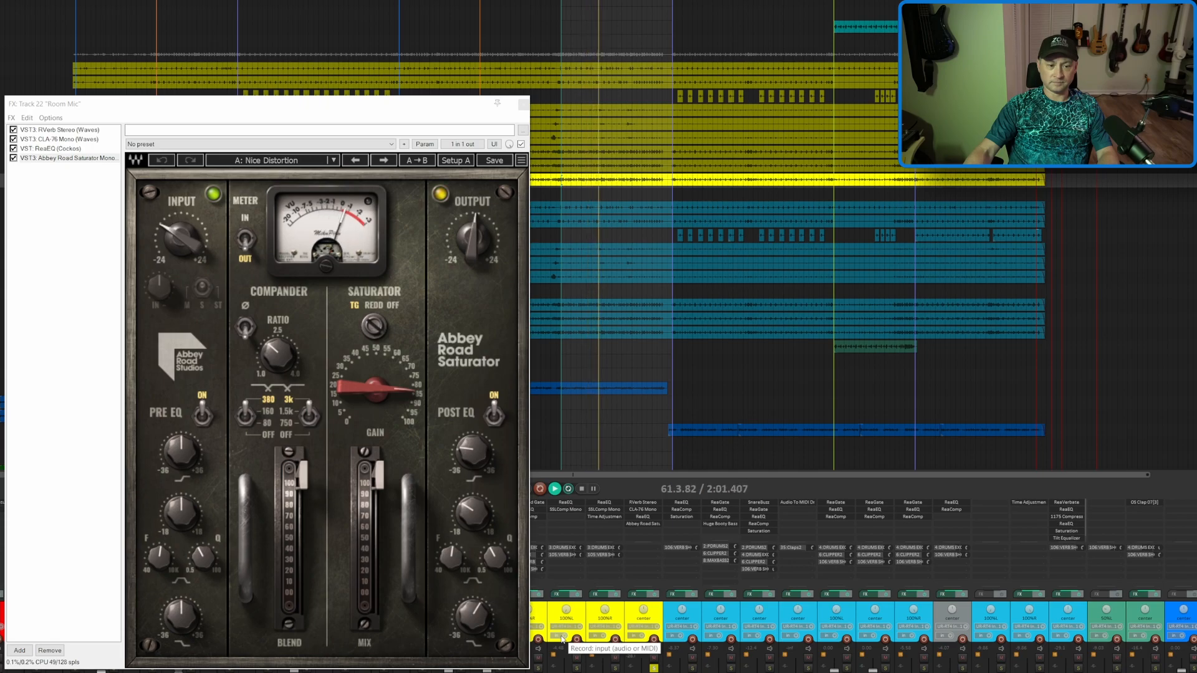
key(space)
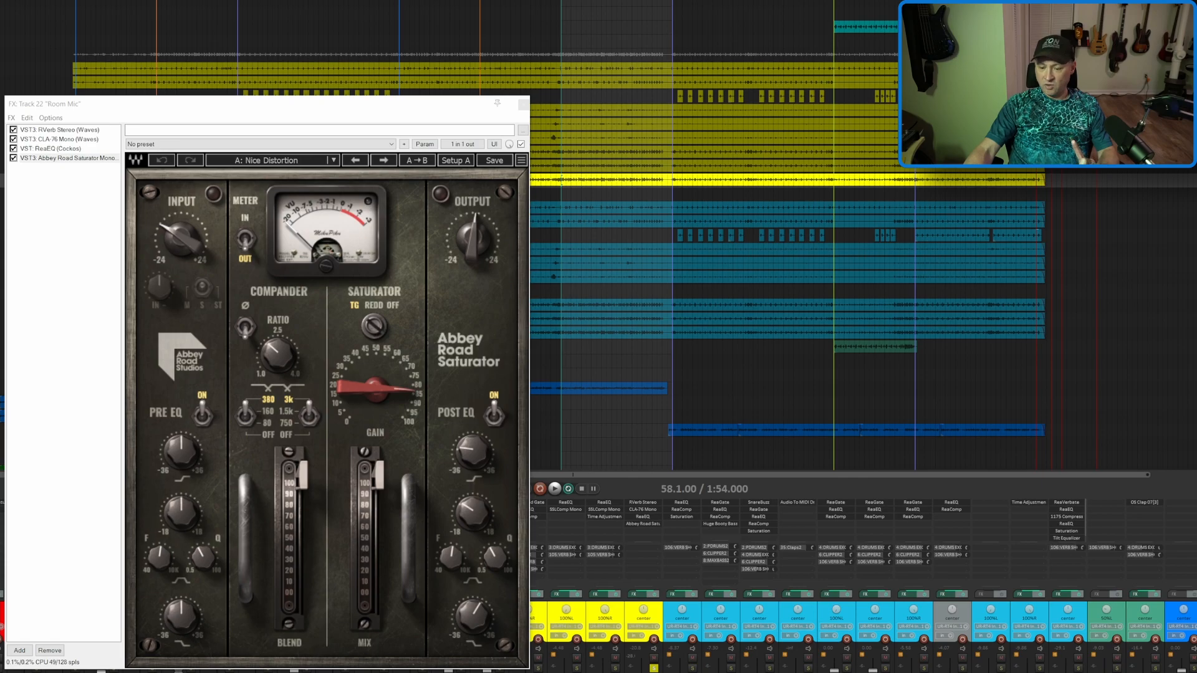
- Open the remix Room Mic's effects chain and examine ReaVerbate, the first ReaEQ, the 1175 Compressor and the second ReaEQ
click(1062, 595)
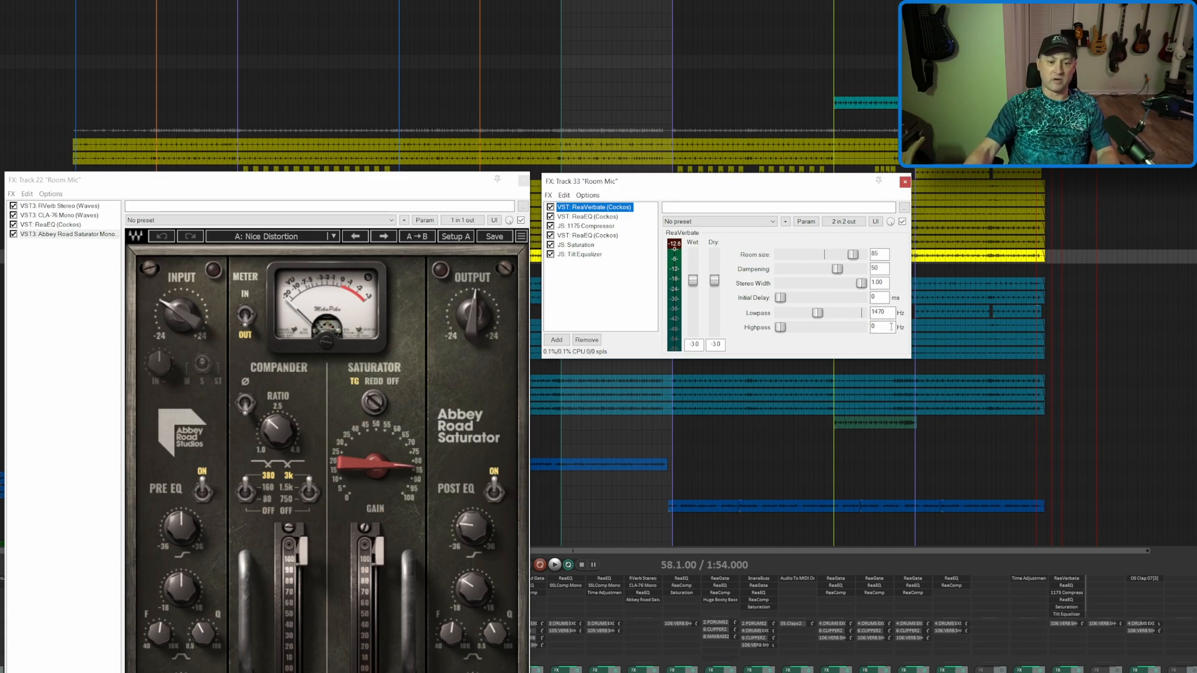
click(599, 217)
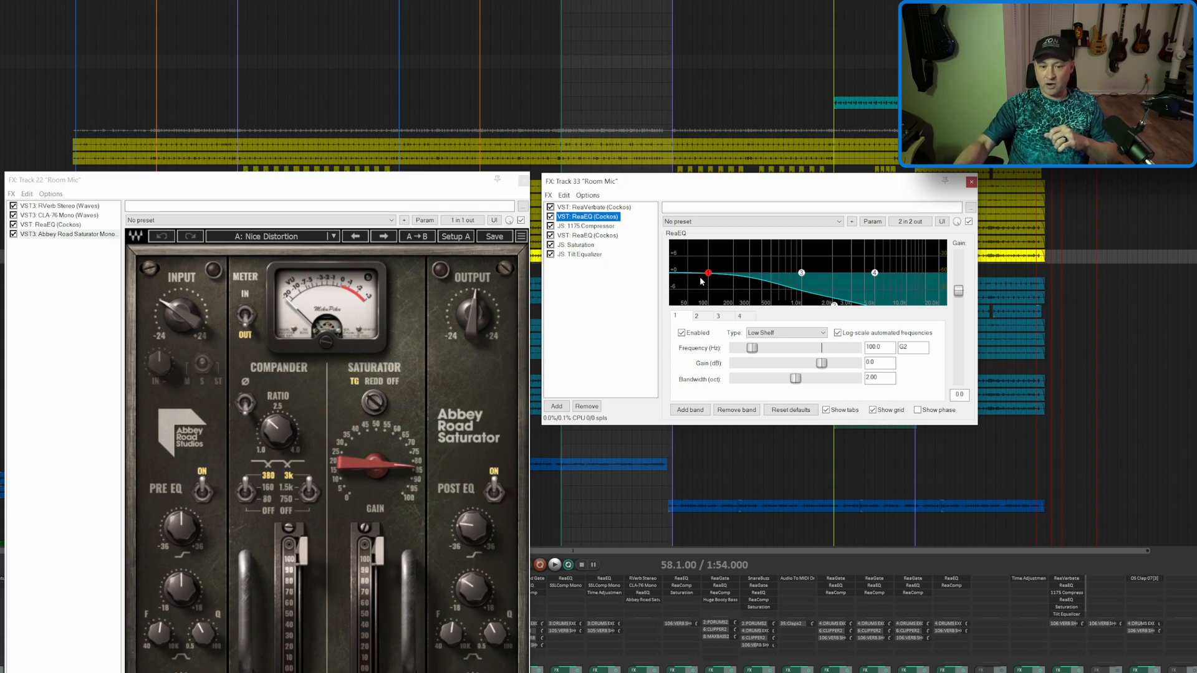
click(600, 226)
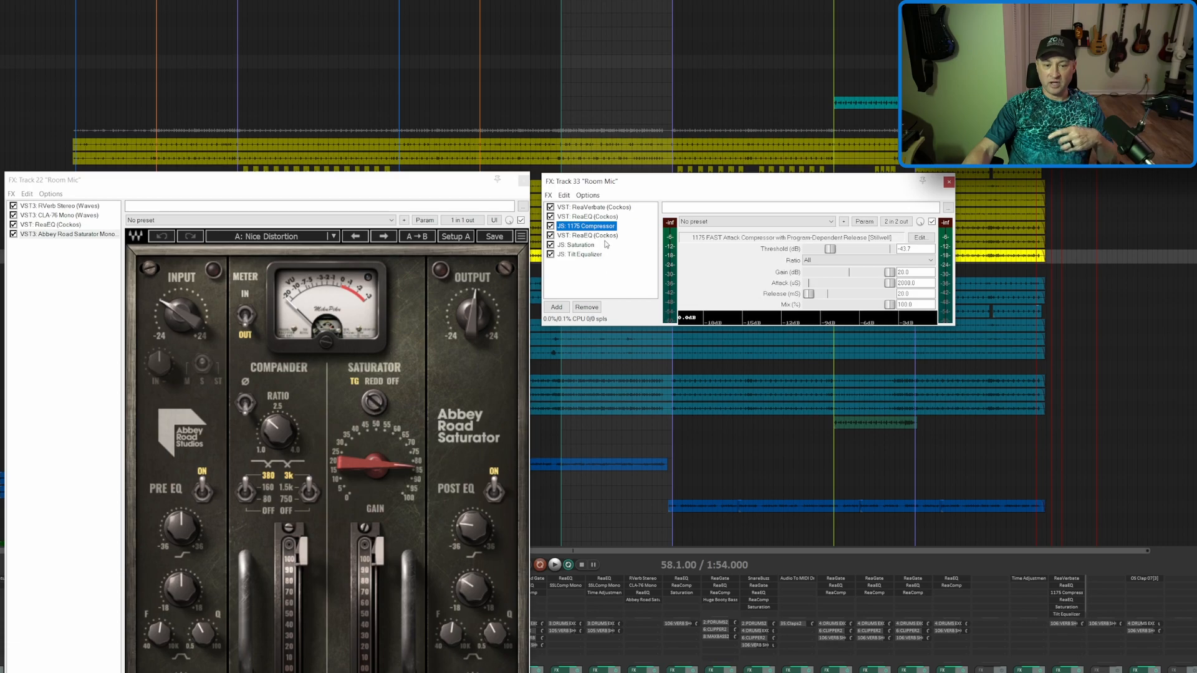
click(600, 236)
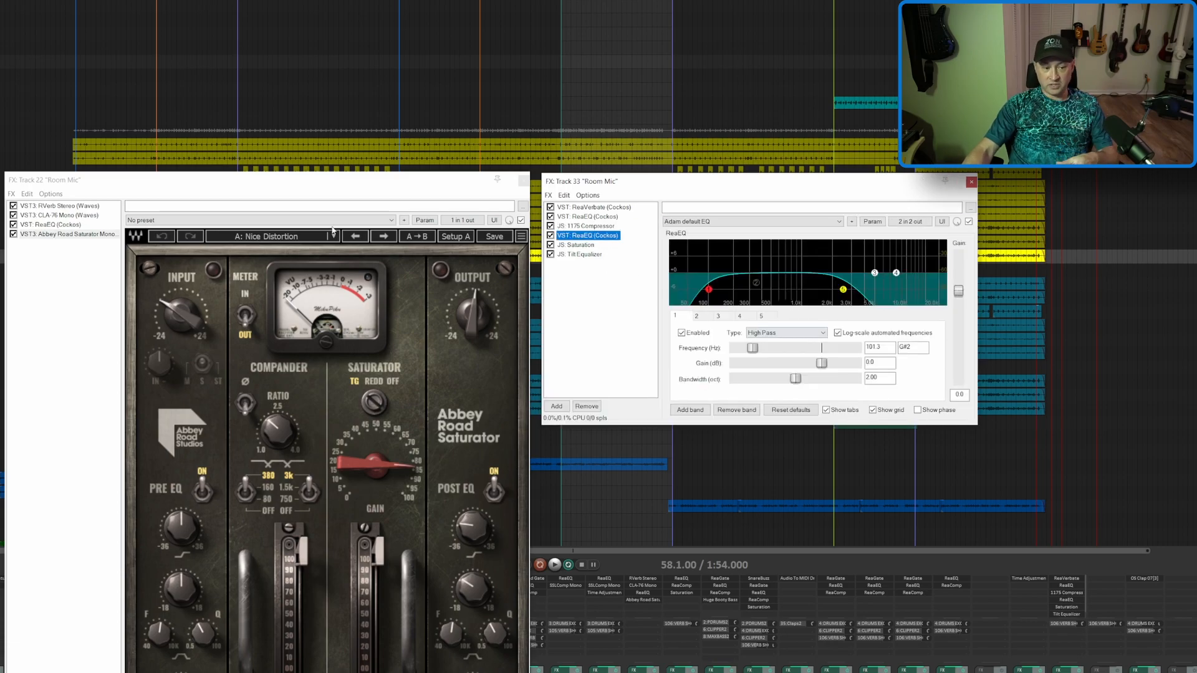
- Compare the original Room Mic's ReaEQ and Abbey Road Saturator with the remix's ReaEQ, Saturation and Tilt Equalizer, and close both effects chains
click(61, 226)
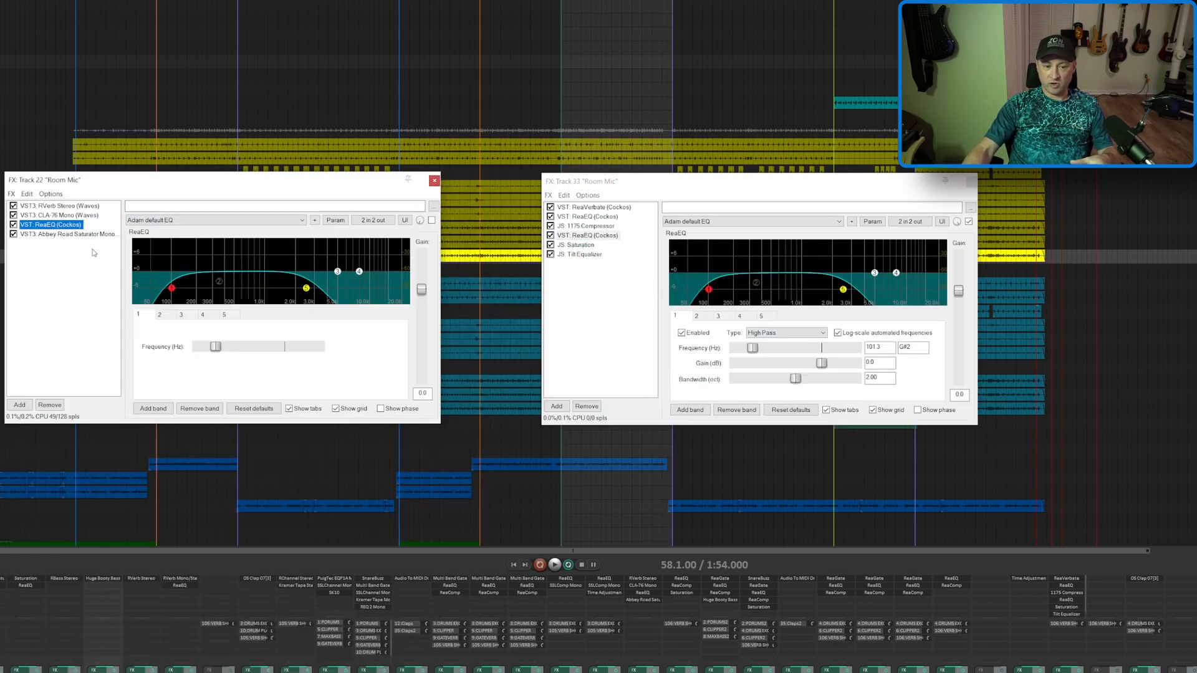
click(578, 245)
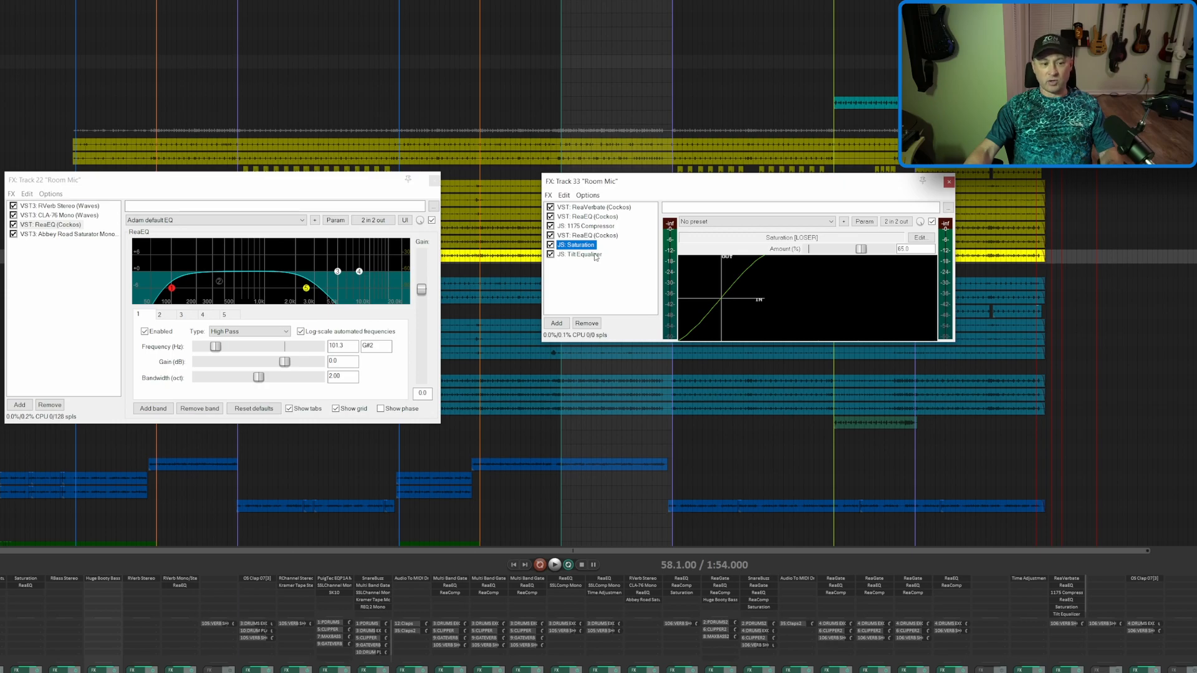
click(100, 235)
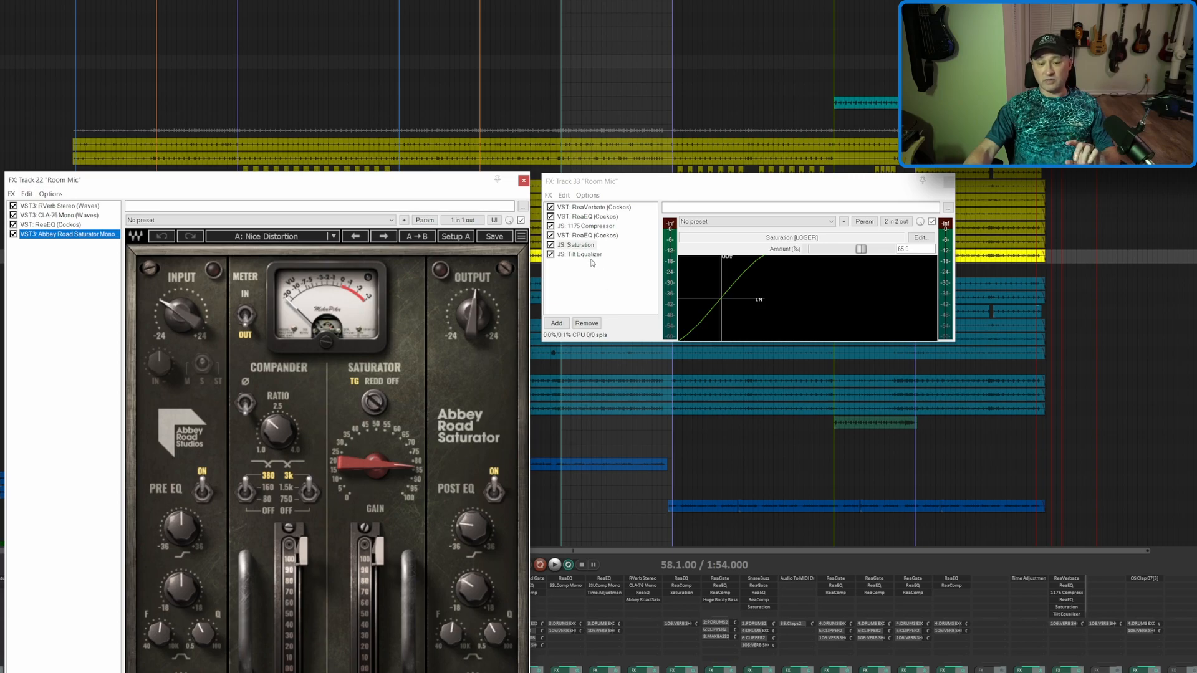
click(586, 254)
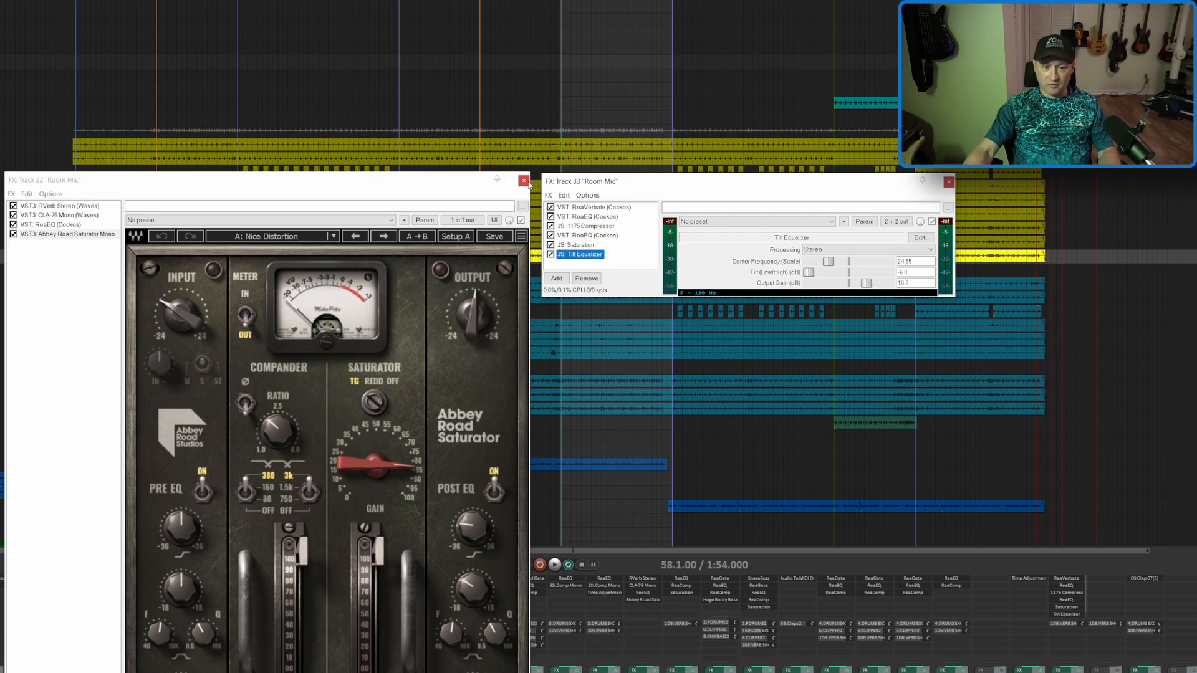
click(524, 180)
click(949, 182)
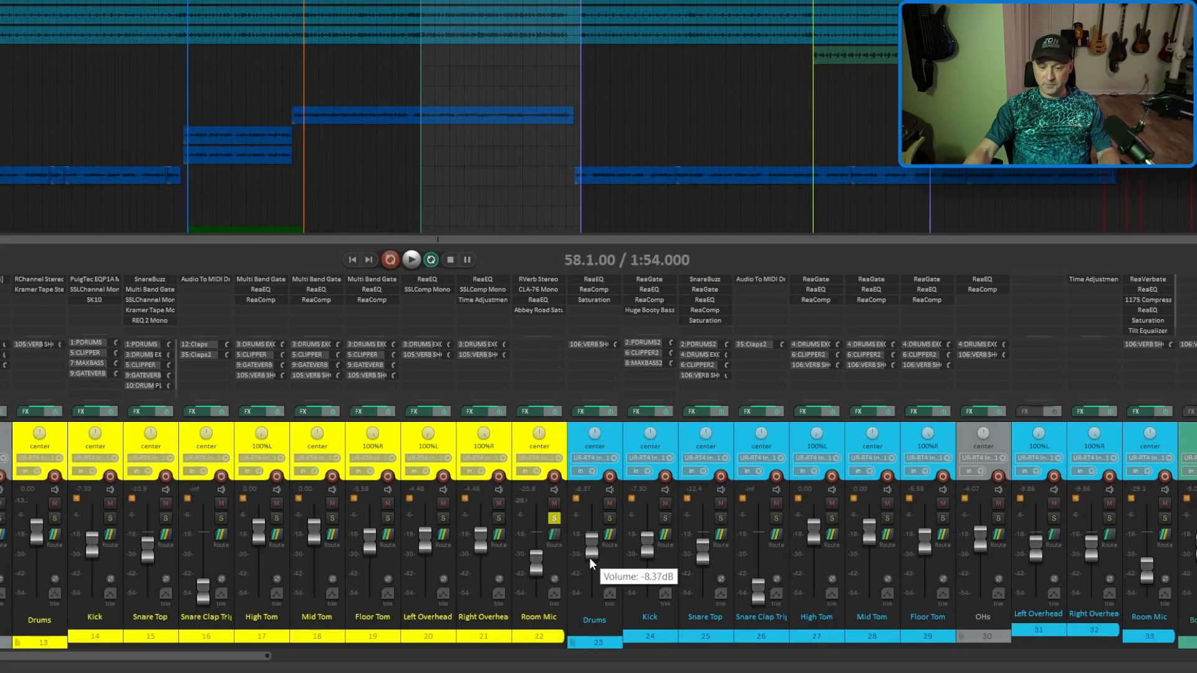
- Compare the room mics in playback, alternating exclusive solo between the original and remix Room Mic tracks, and stop
key(space)
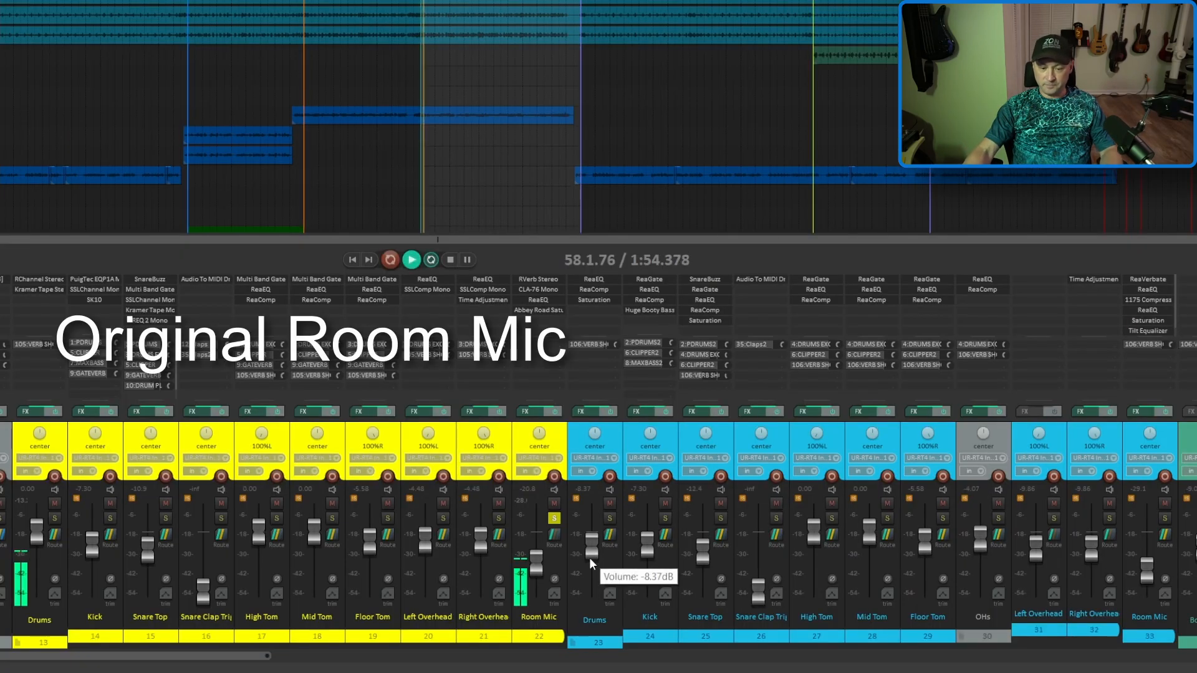
click(1166, 517)
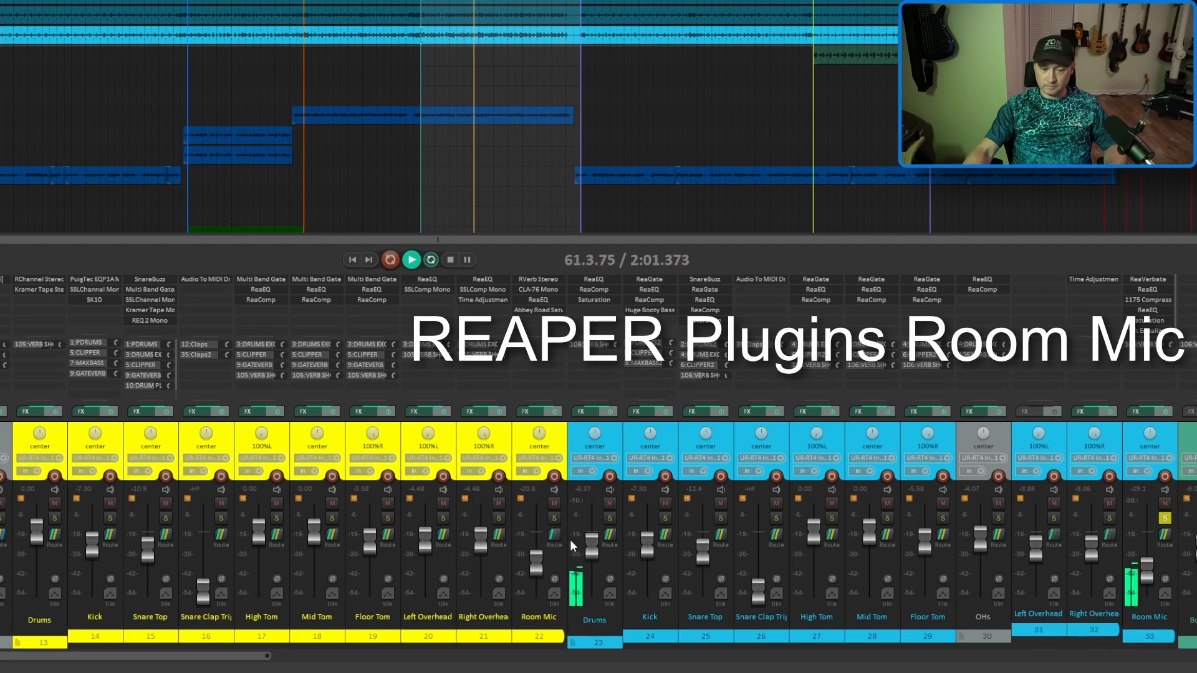
click(552, 519)
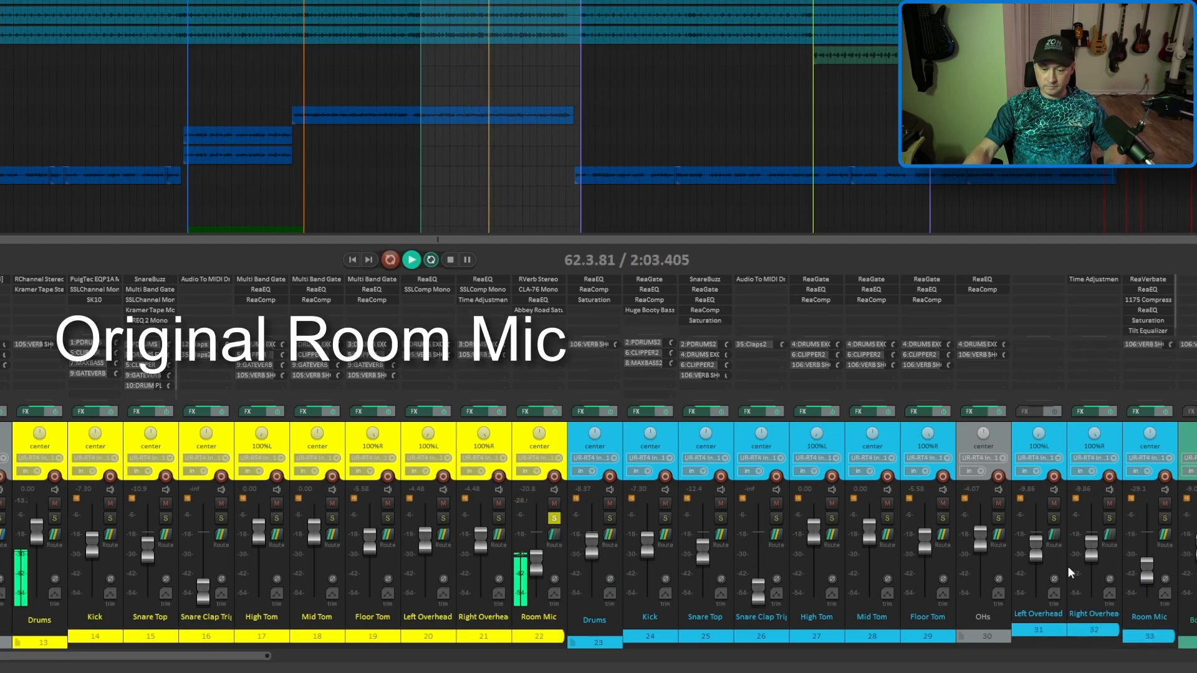
click(1162, 519)
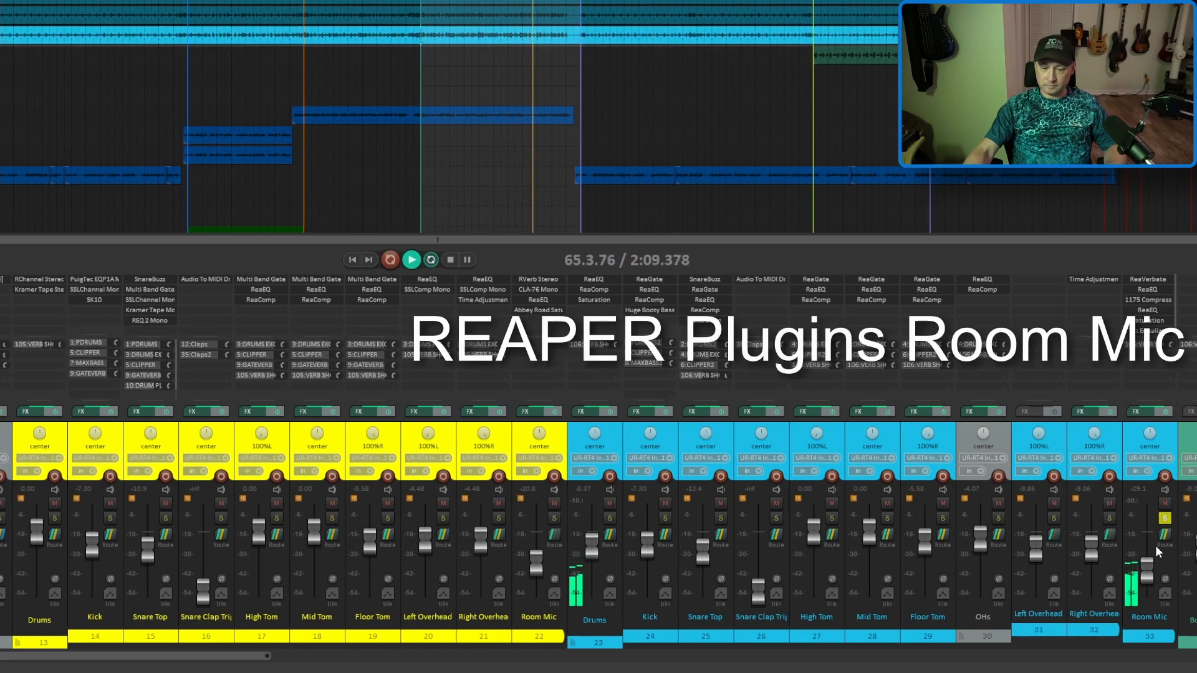
key(space)
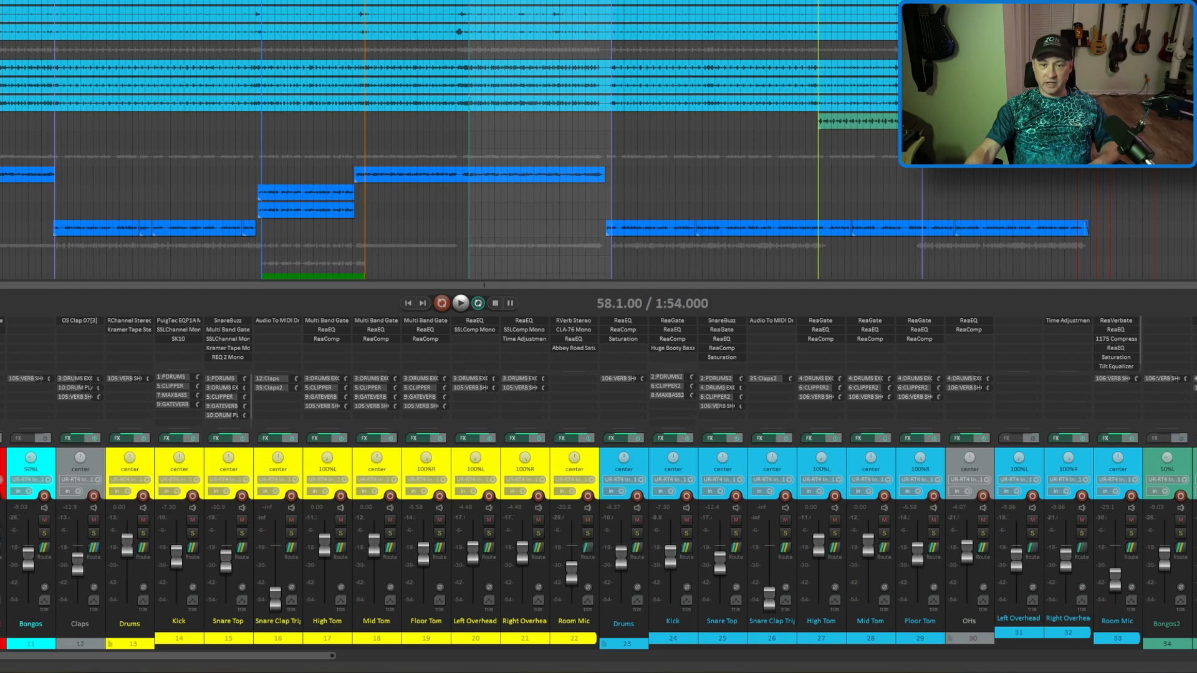
- Select the bongo section and compare the soloed original Bongos with Bongos2 in playback, and clear the solo
double_click(842, 1)
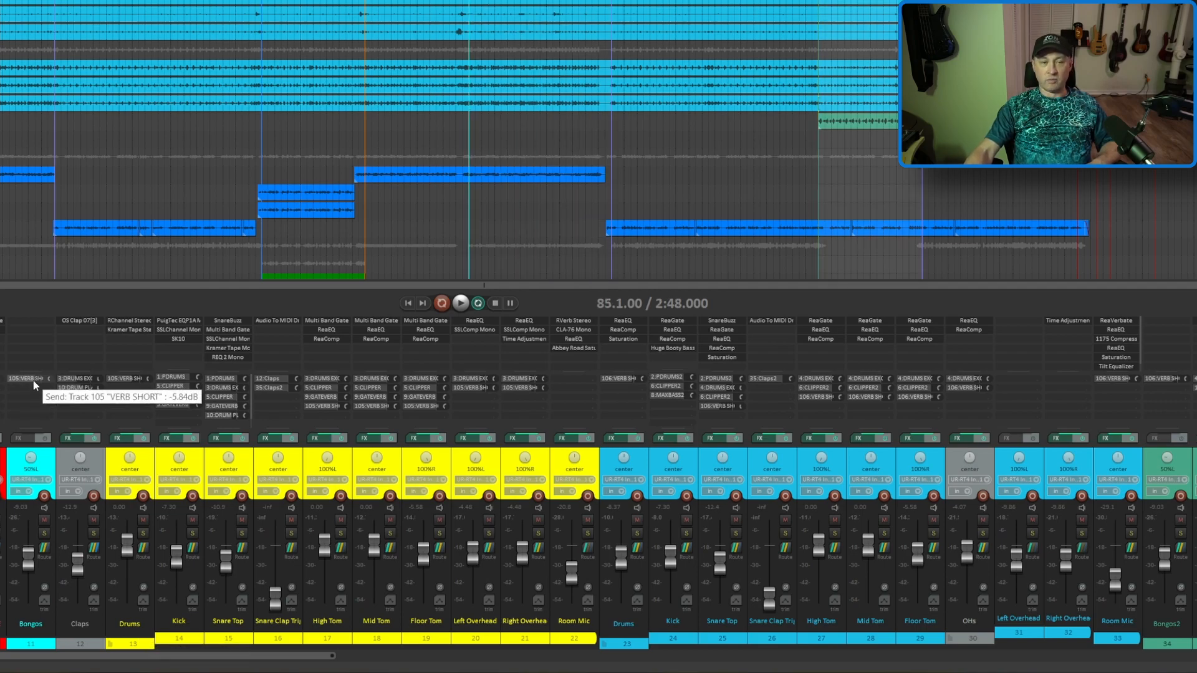
click(44, 534)
key(space)
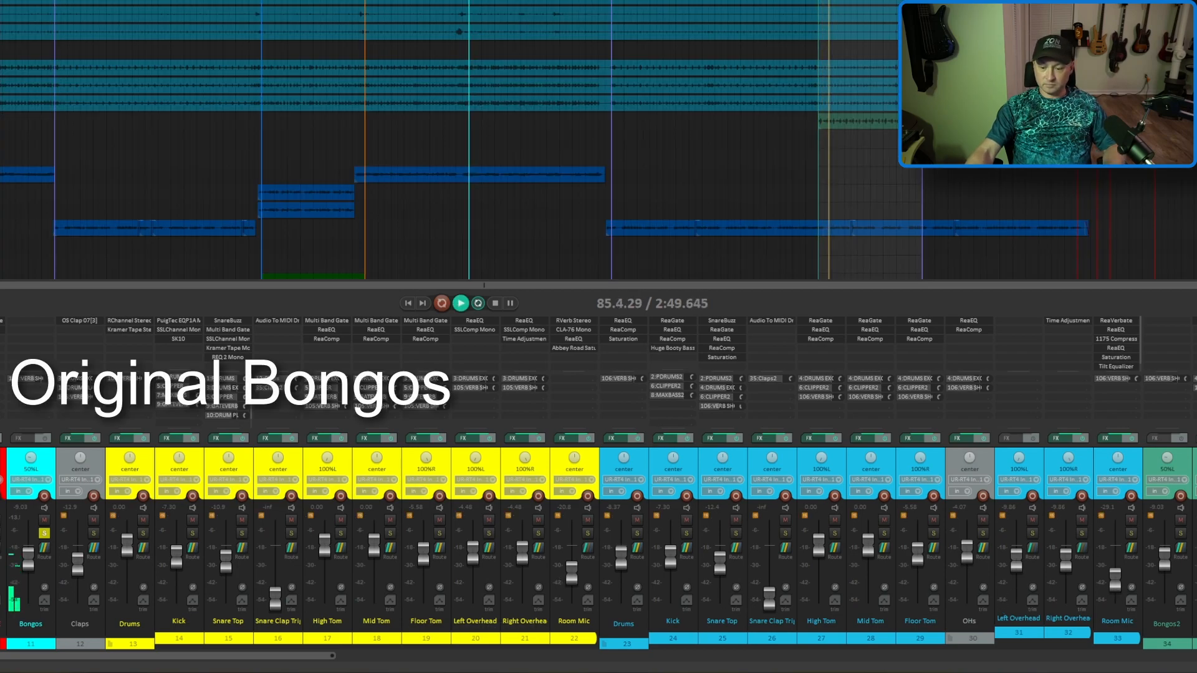
click(1180, 533)
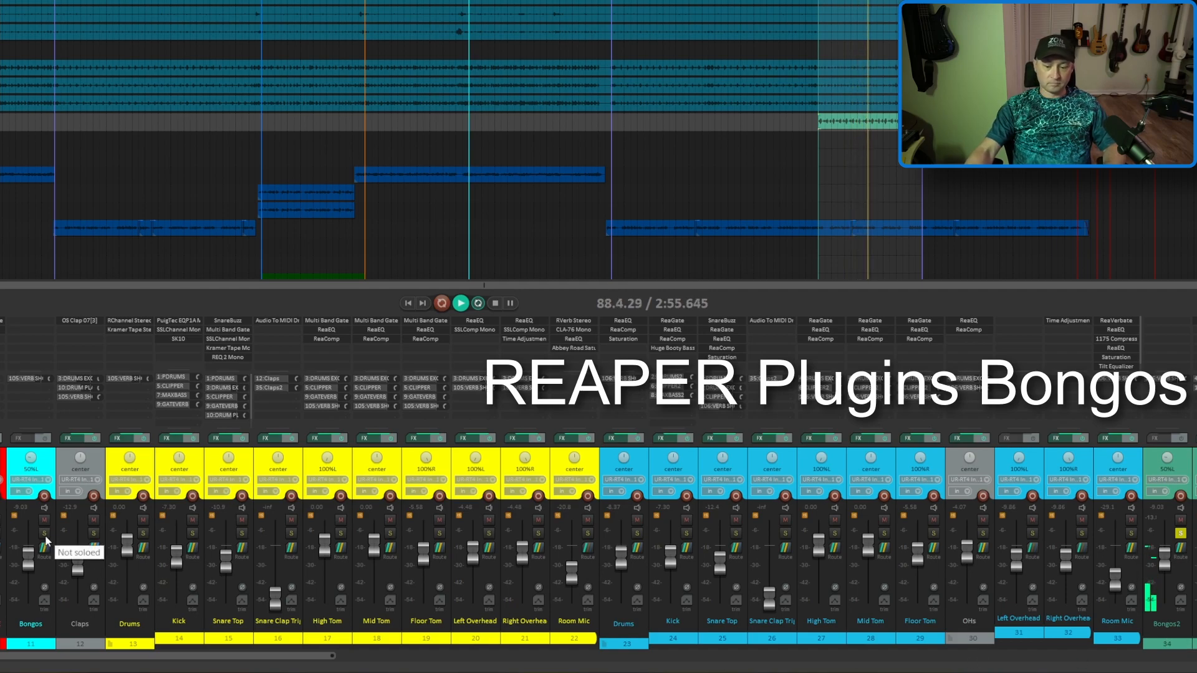
key(space)
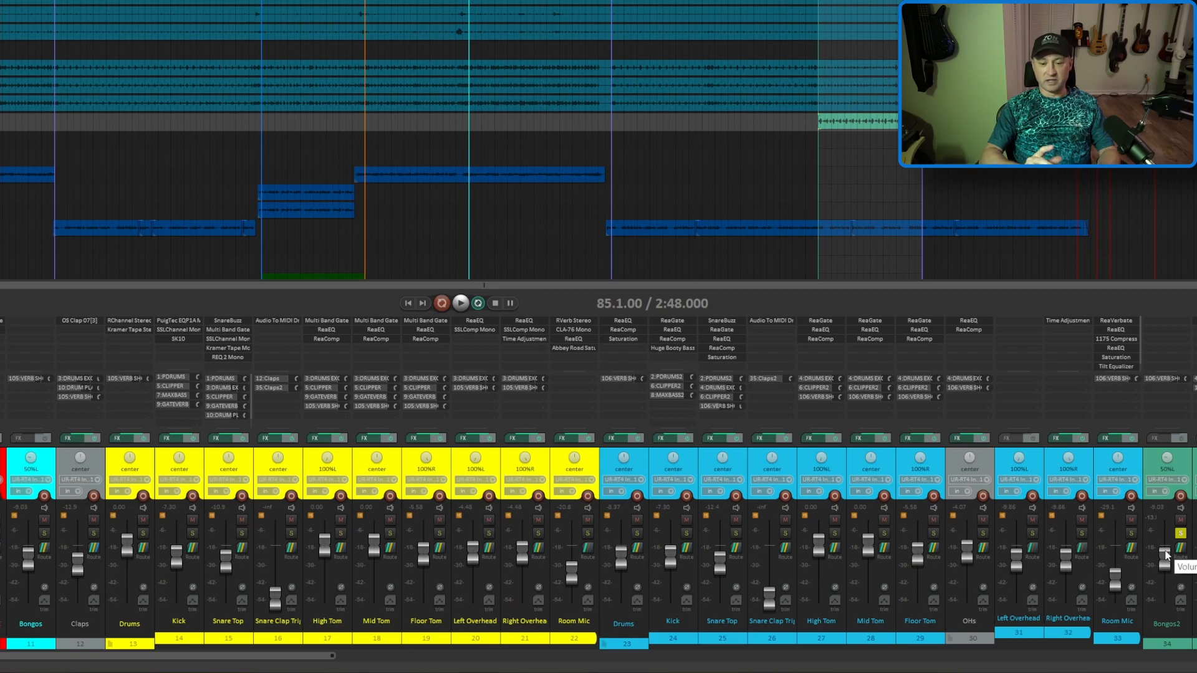
click(1181, 534)
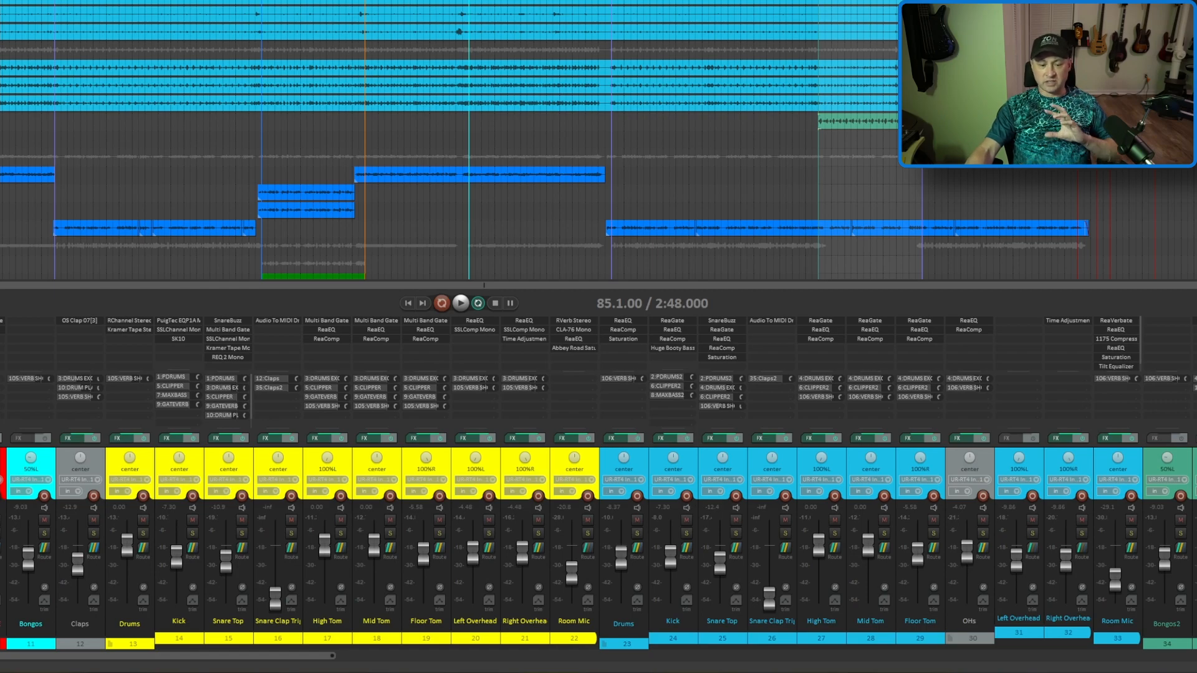
- Compare the complete drum mixes in playback, alternating exclusive solo between the original and remix Drums folders
click(143, 533)
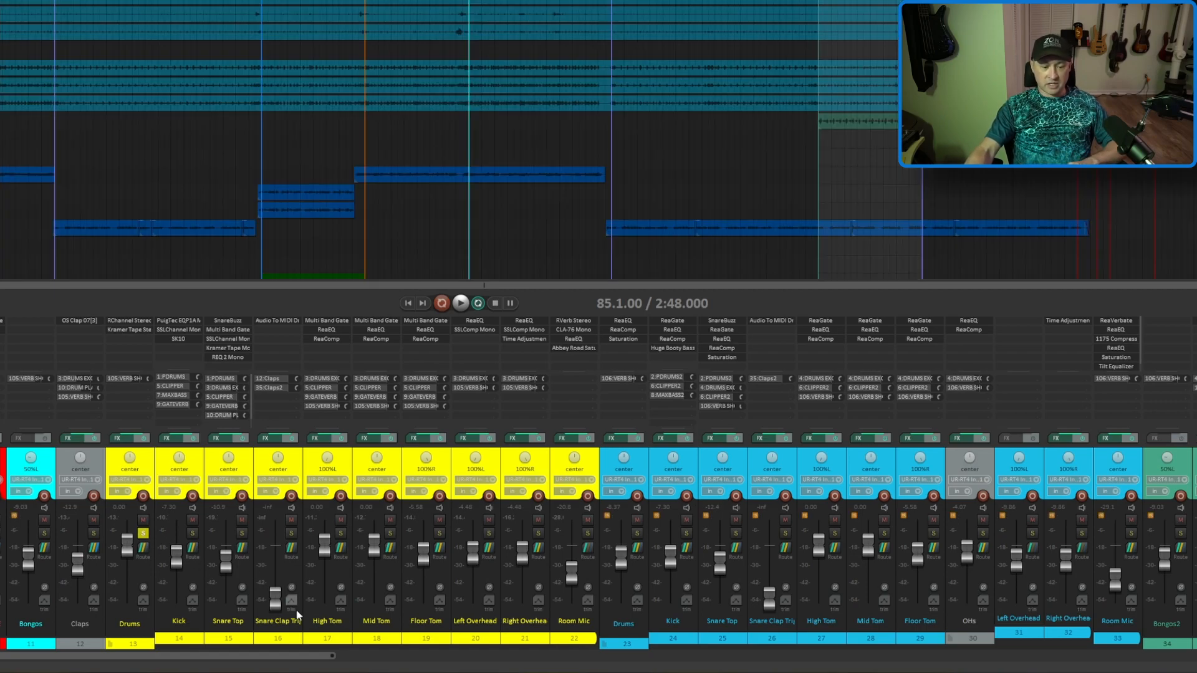
key(space)
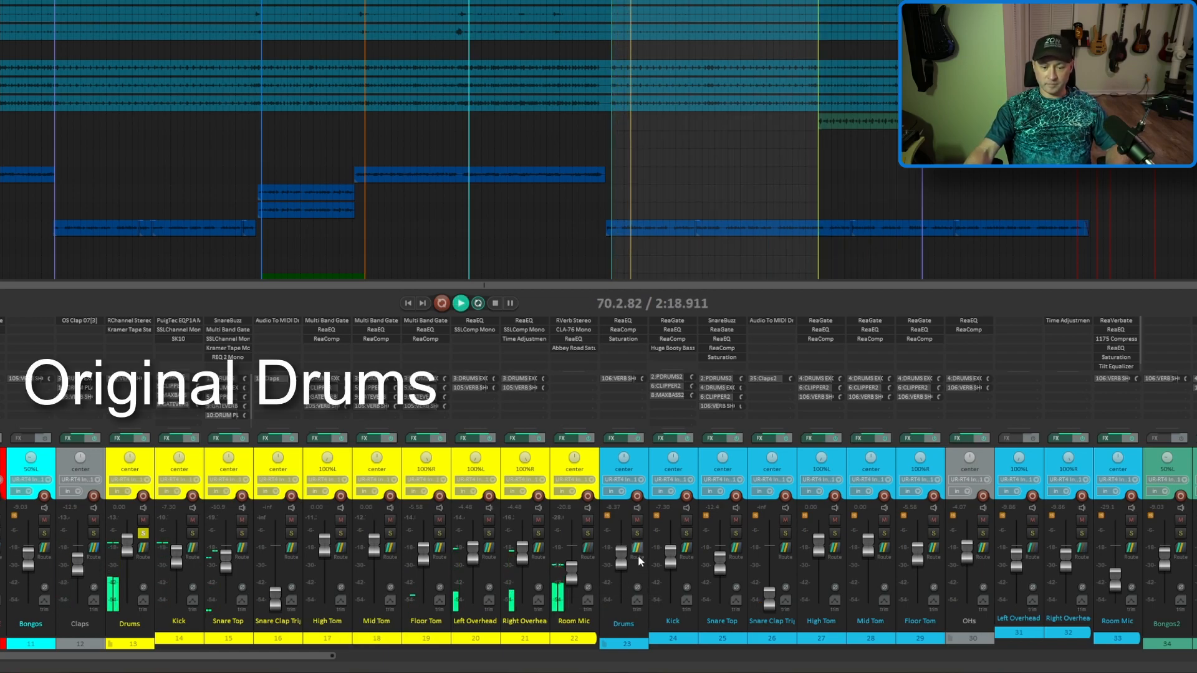
click(636, 533)
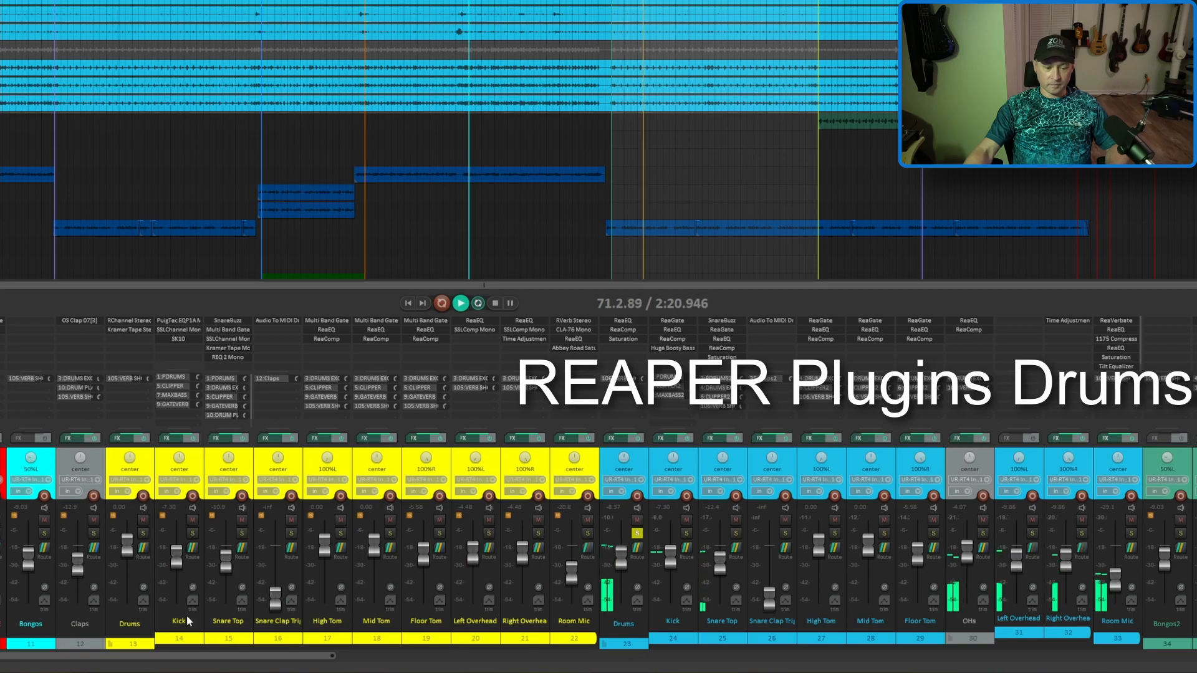
click(144, 535)
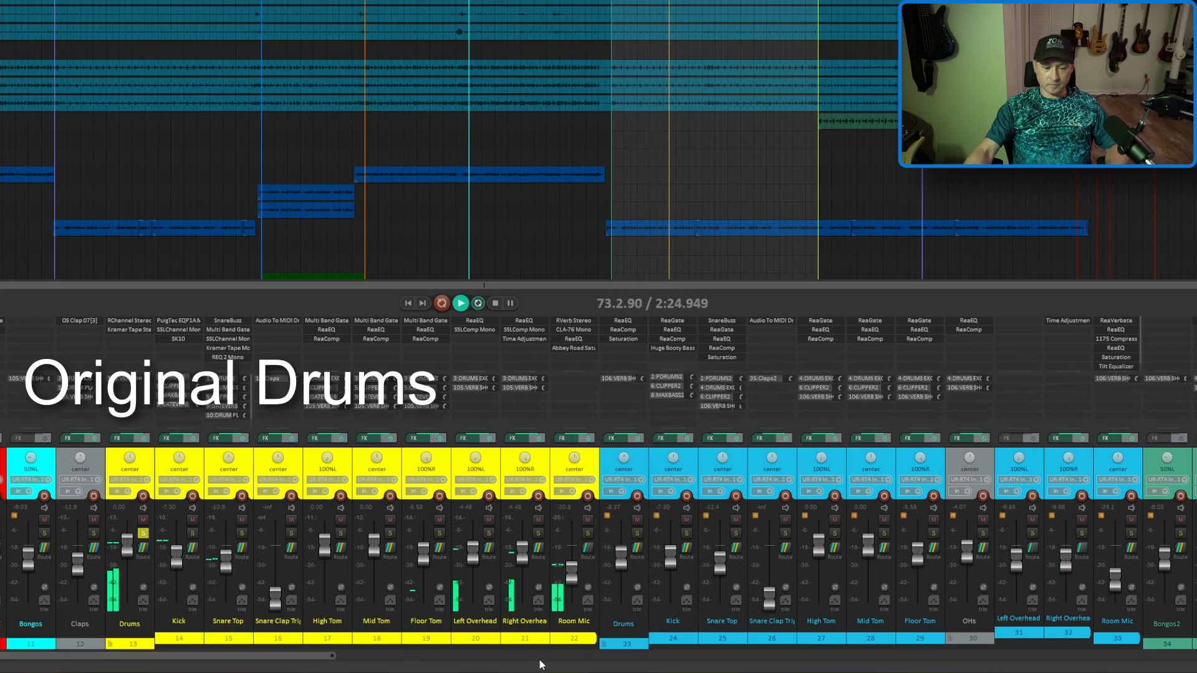
click(636, 534)
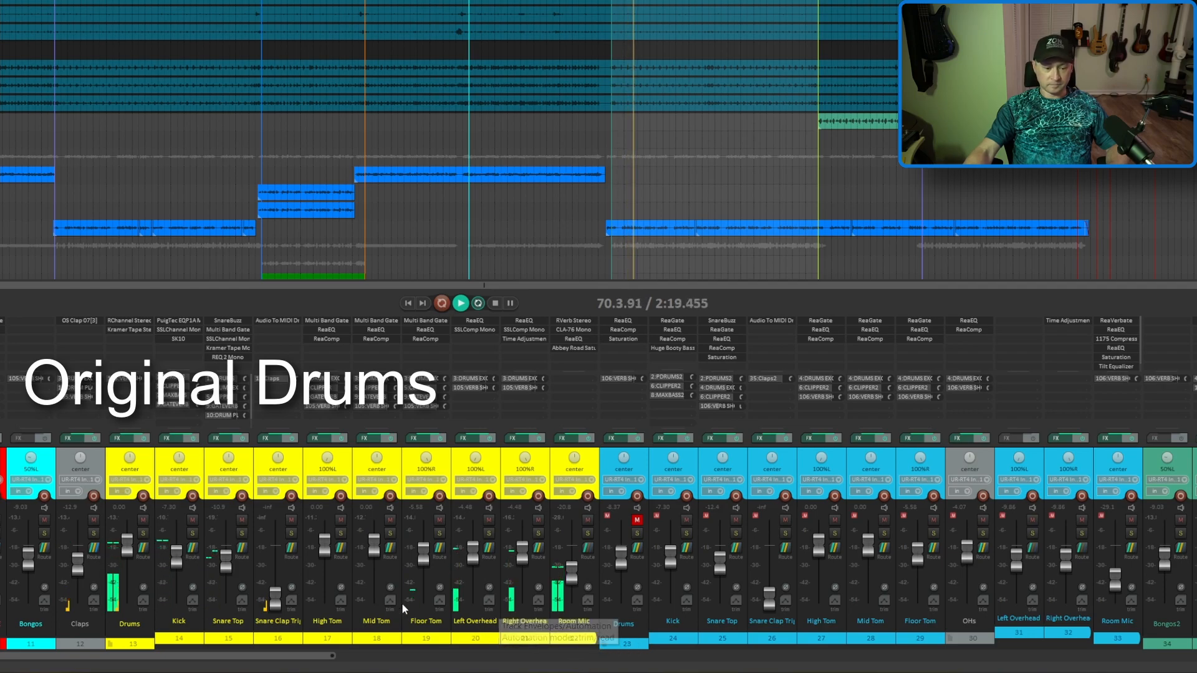
- Compare both drum mixes within the full song during playback, alternating the mute between the original and remix Drums folders
click(144, 521)
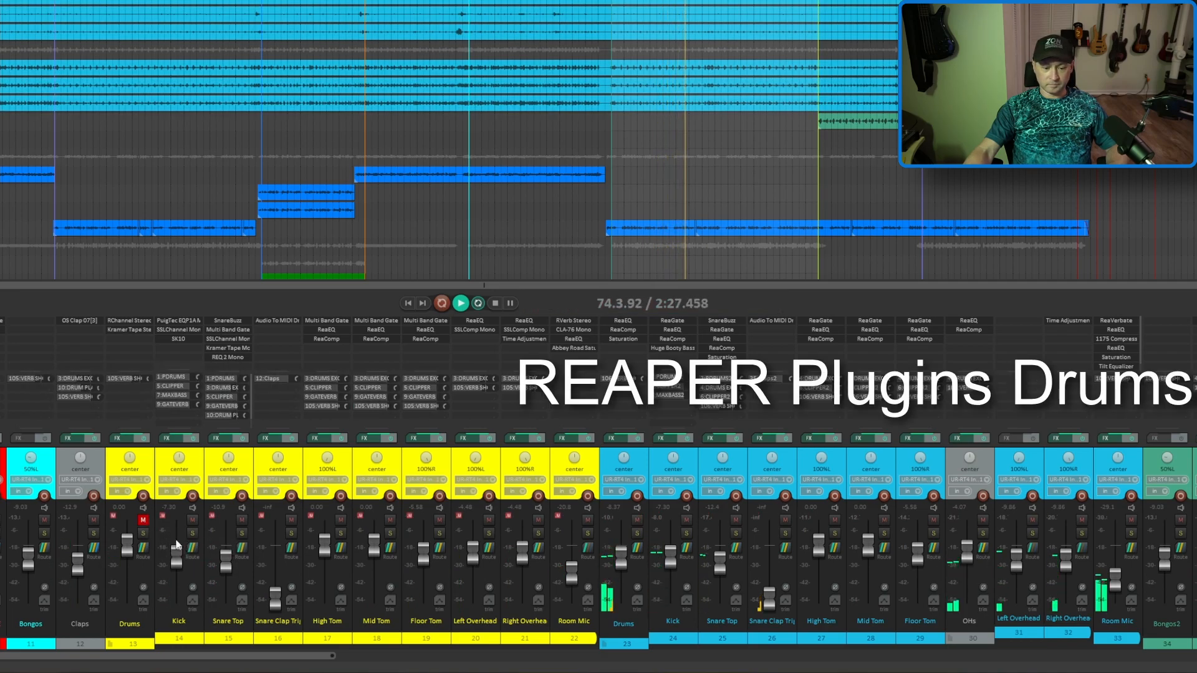
click(638, 521)
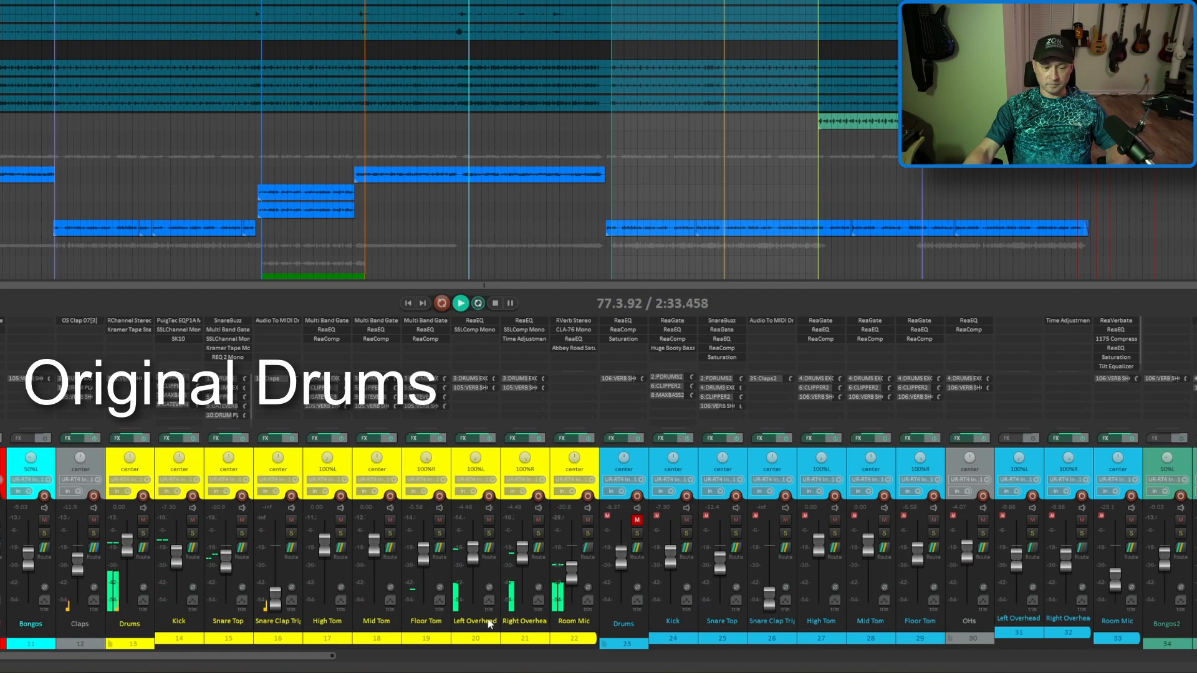
click(144, 519)
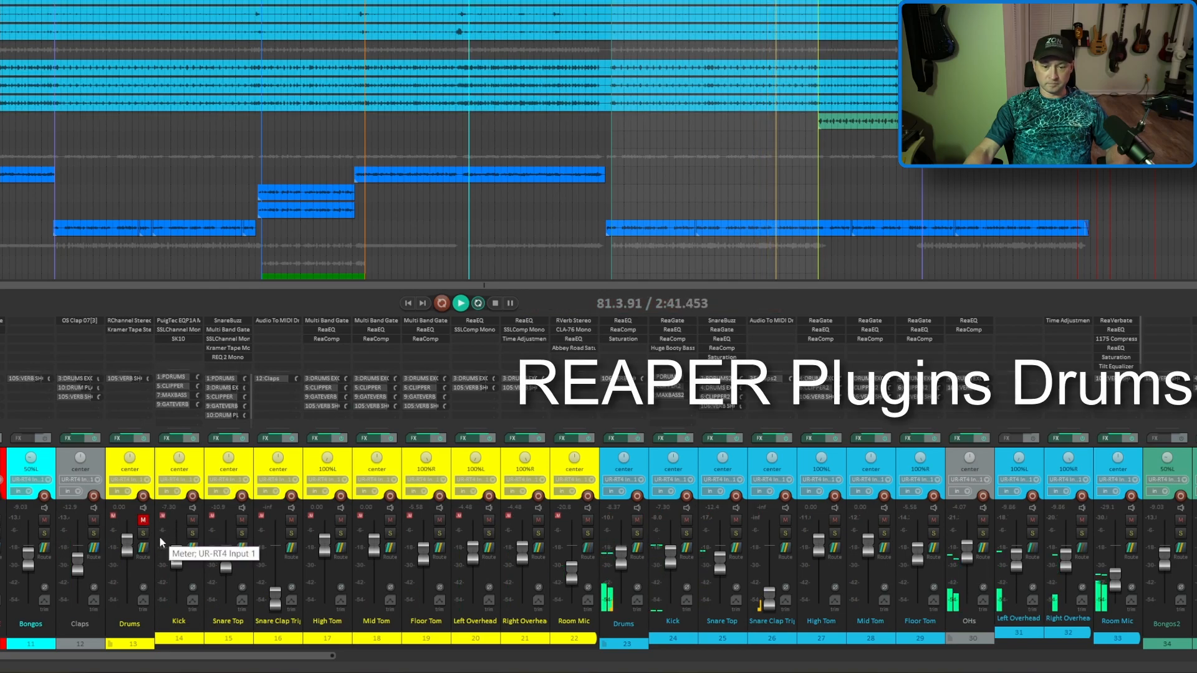